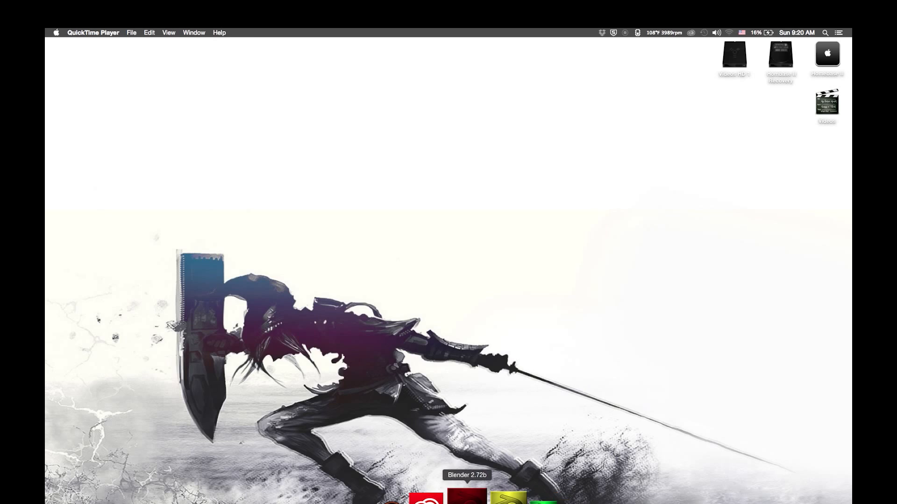
Switch to Blender 2.72b and bring up the add-on section of the user preferences
click(467, 495)
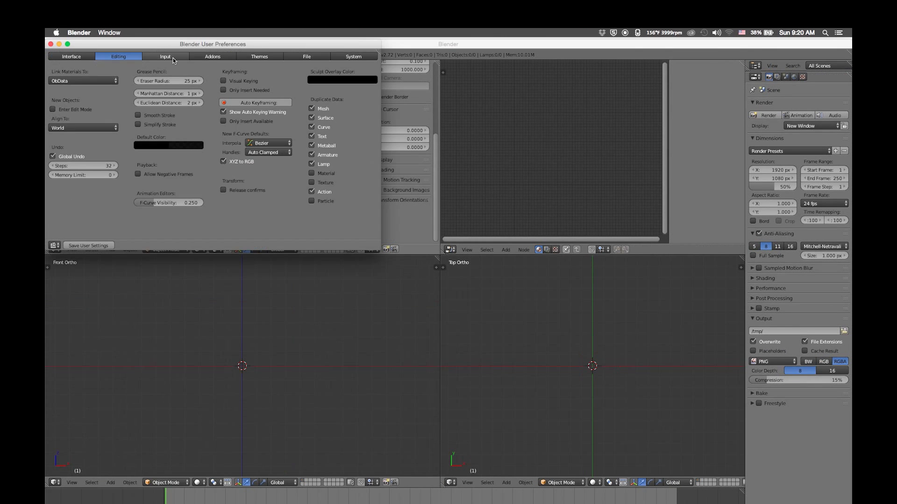
click(116, 57)
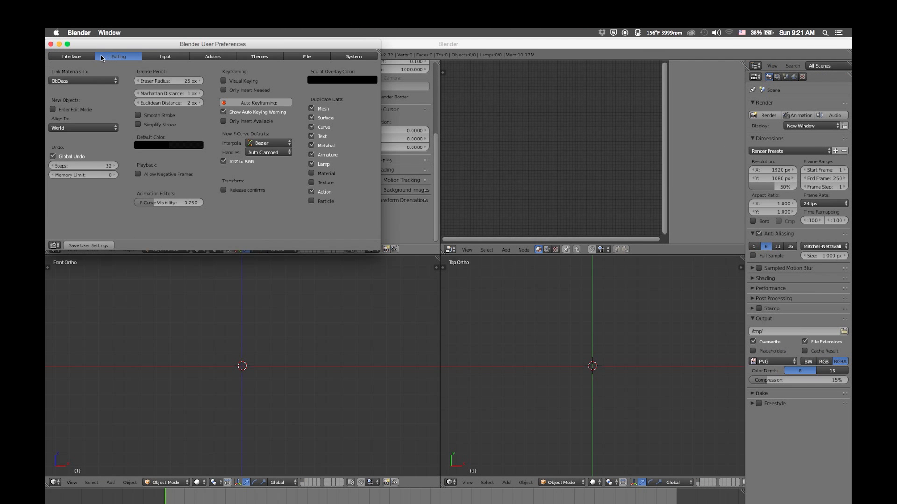
click(214, 57)
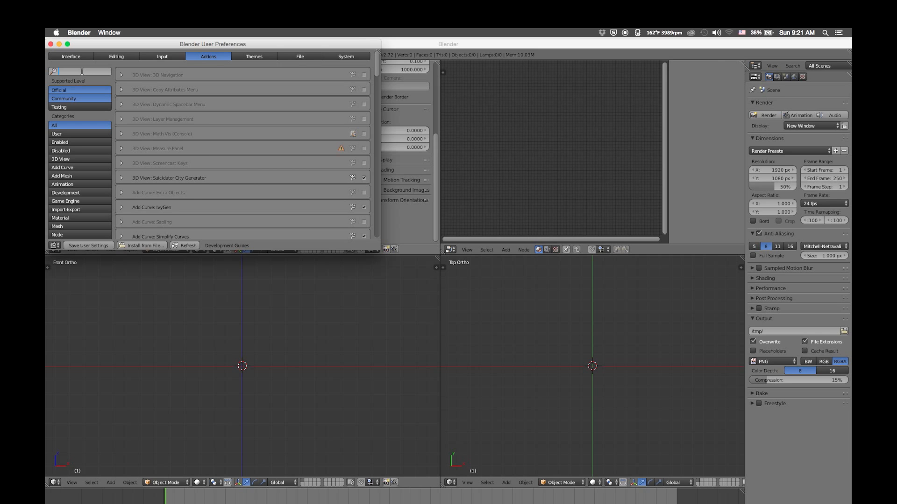
text(de)
key(BackSpace)
Browse the add-on categories and filter the list to the Object add-ons
scroll(88, 140, down, 10)
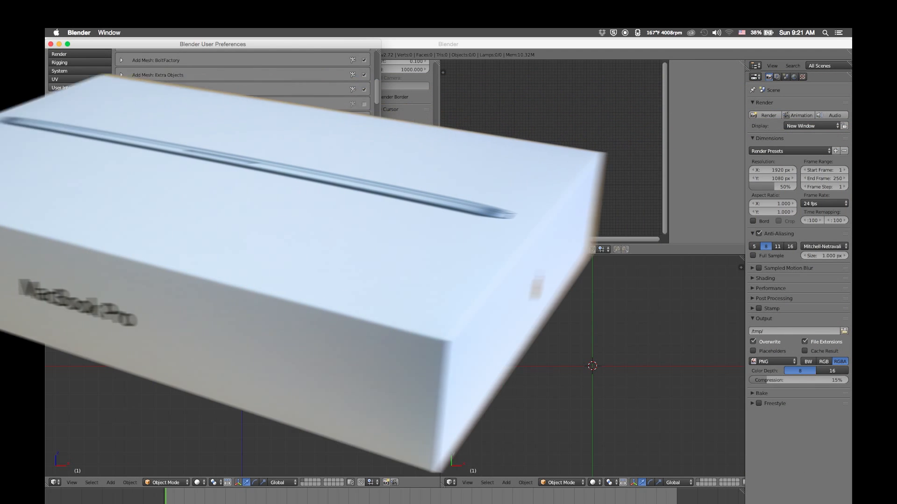
click(75, 89)
scroll(74, 141, up, 1)
click(63, 93)
scroll(73, 146, up, 3)
click(74, 140)
click(70, 129)
click(73, 124)
scroll(95, 167, up, 1)
click(67, 126)
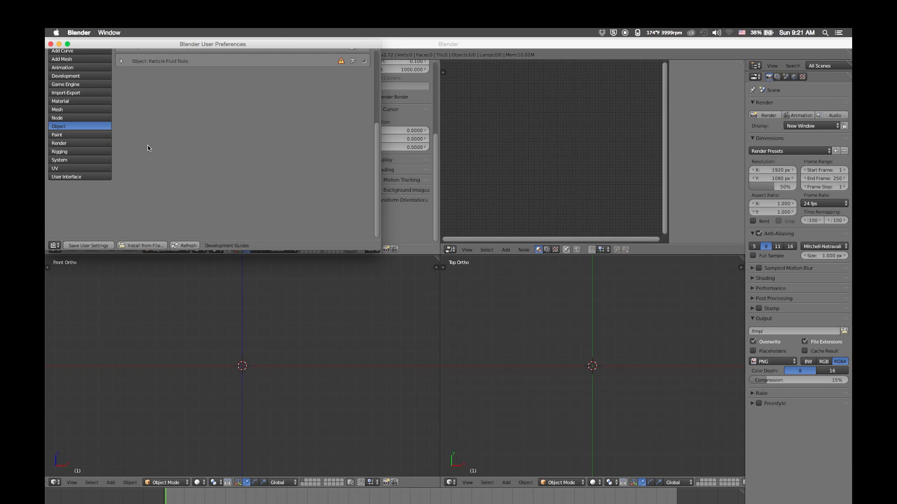
scroll(66, 163, up, 4)
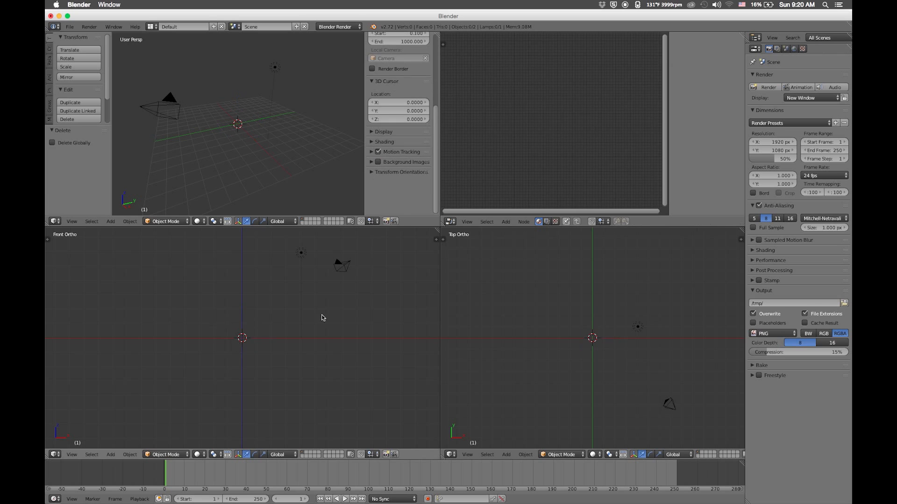
Delete the camera and the lamp from the default scene
right_click(346, 267)
shift+right_click(305, 252)
key(x)
click(304, 254)
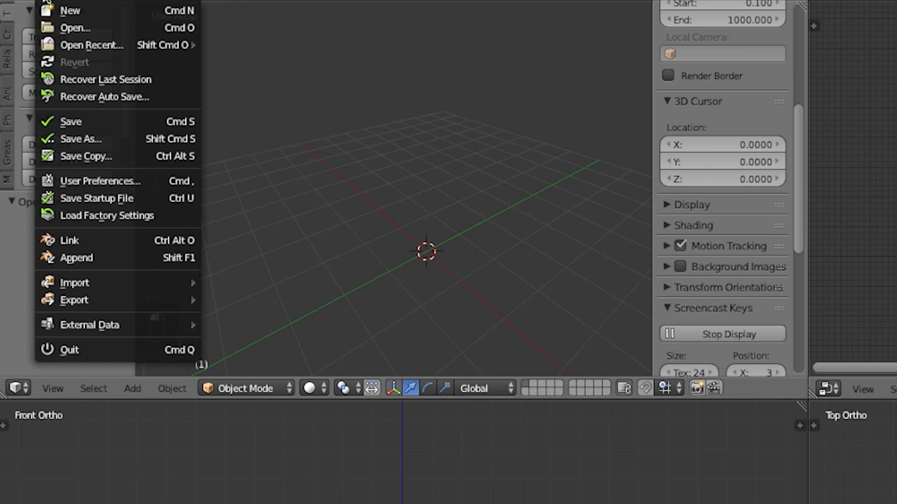
Import the Link character with his sword as a Wavefront OBJ from the bookmarked 3D Stack folder
mouse_move(111, 281)
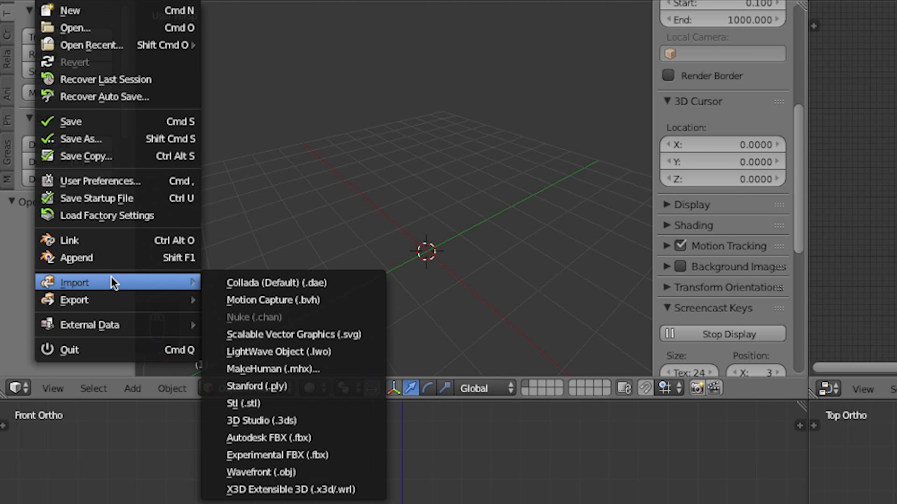
click(280, 471)
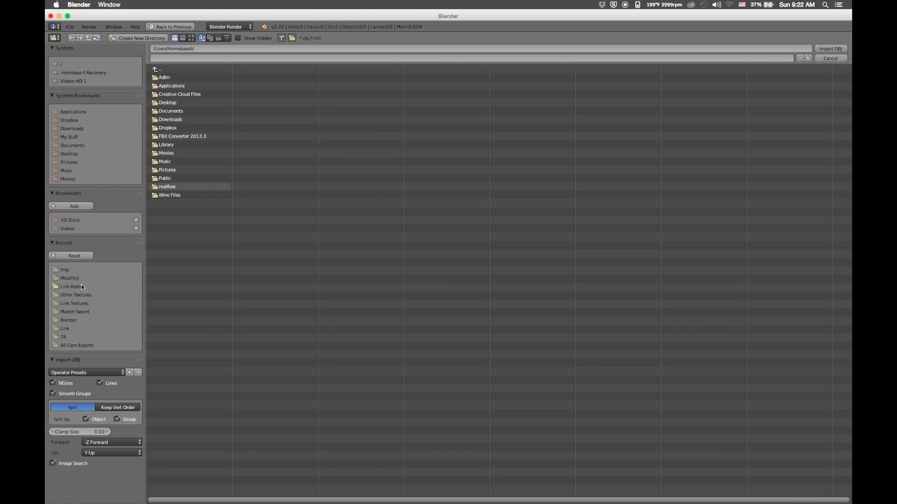
click(155, 70)
click(70, 220)
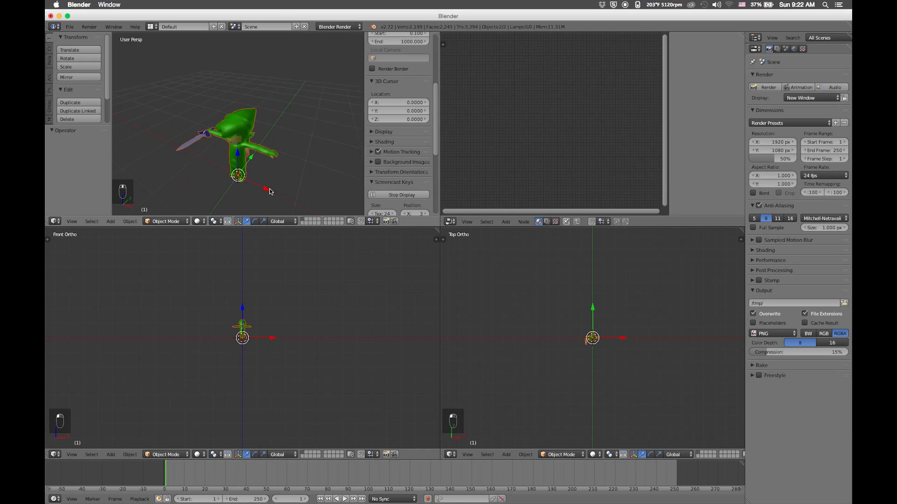
Select the Link_Main character and set the render engine to Cycles Render
middle_drag(270, 189, 271, 167)
click(794, 49)
right_click(241, 118)
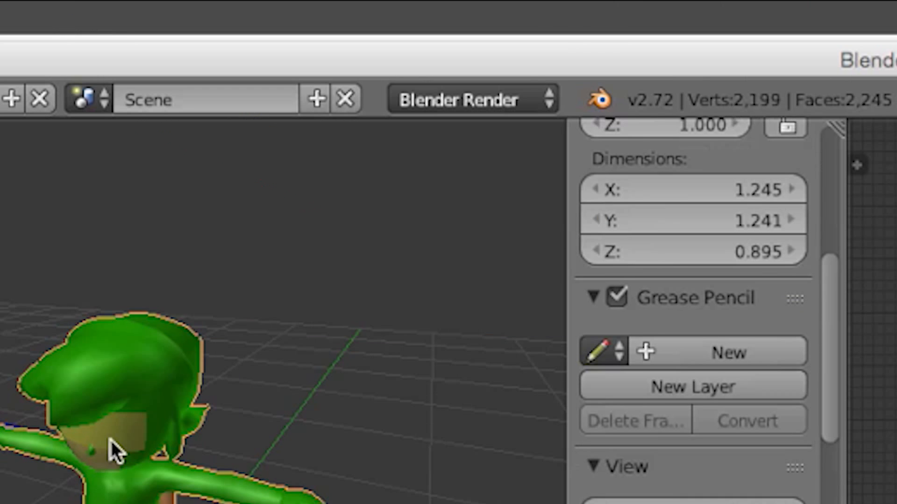
click(495, 100)
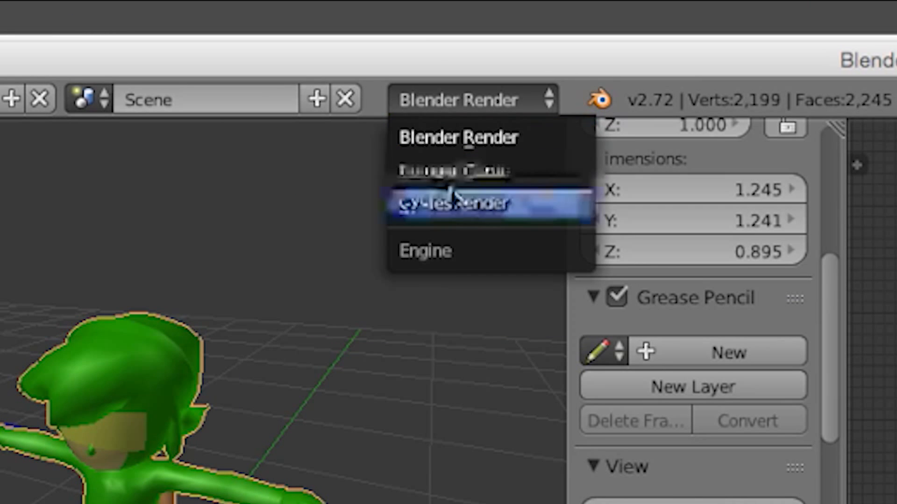
click(451, 206)
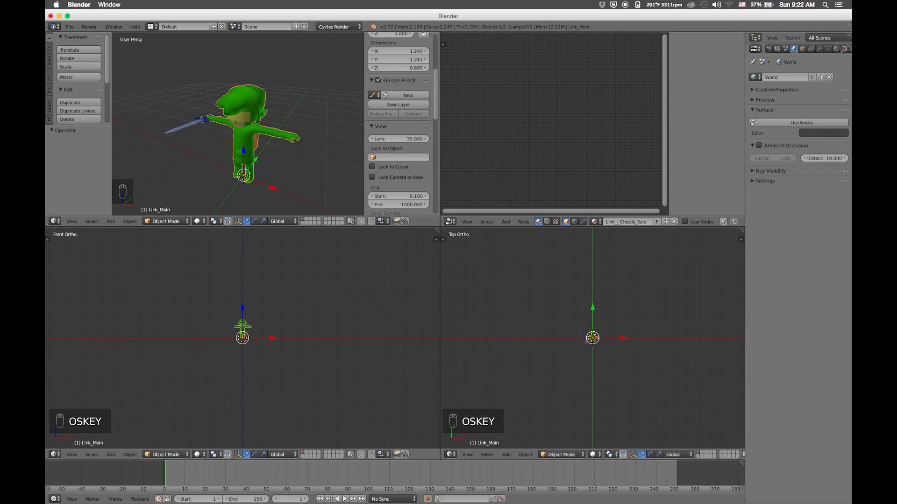
Show the materials of Link_Main and widen the properties editor so the full material names fit
click(838, 49)
click(836, 50)
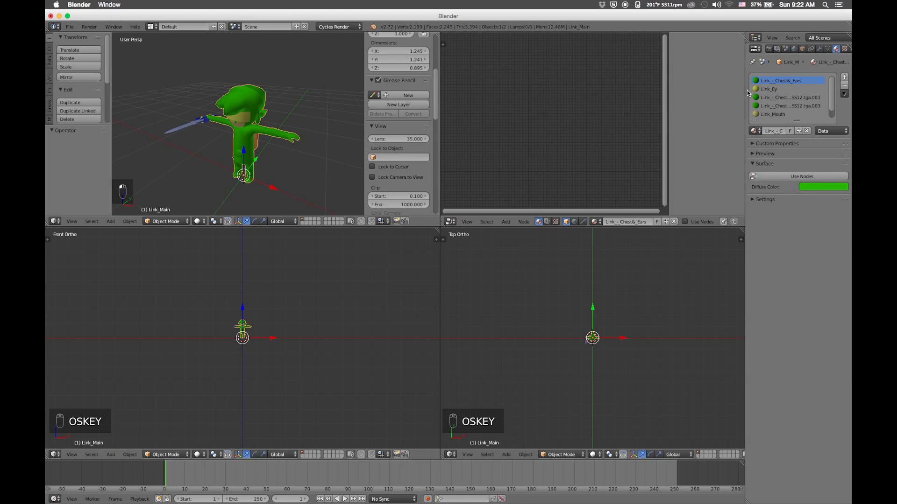
drag(745, 91, 697, 92)
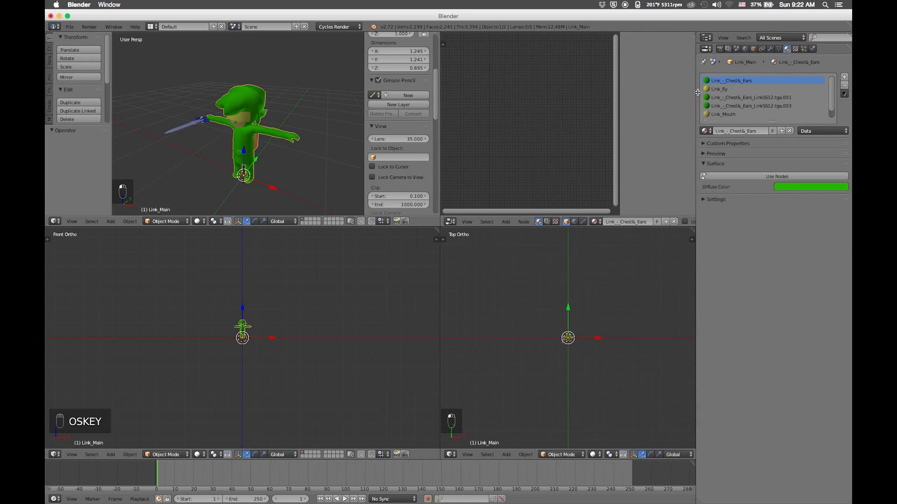
Examine the Link_Main model from several angles and check its mesh in Edit Mode
middle_drag(250, 153, 226, 167)
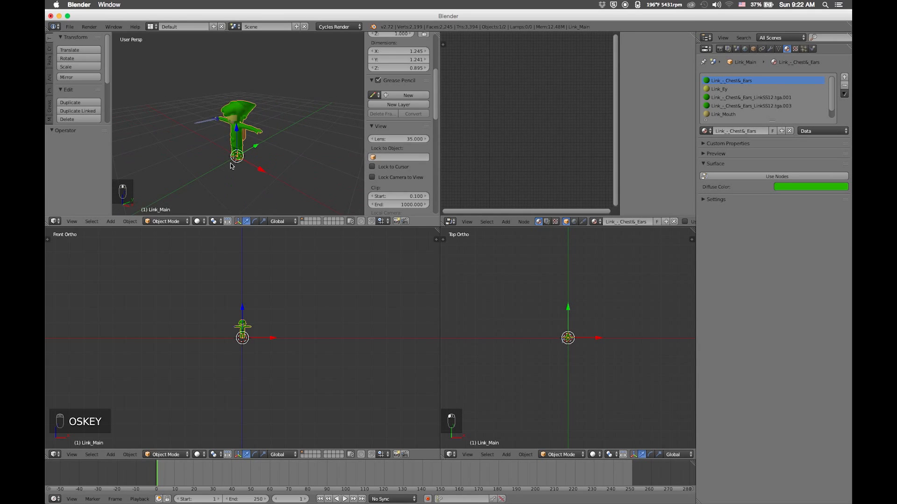
key(Tab)
key(Tab)
scroll(274, 128, up, 2)
scroll(274, 128, down, 4)
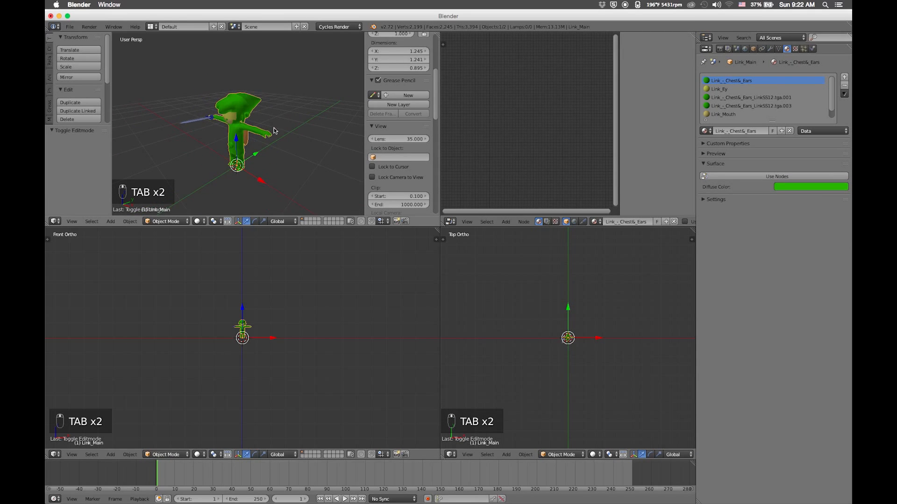
key(1)
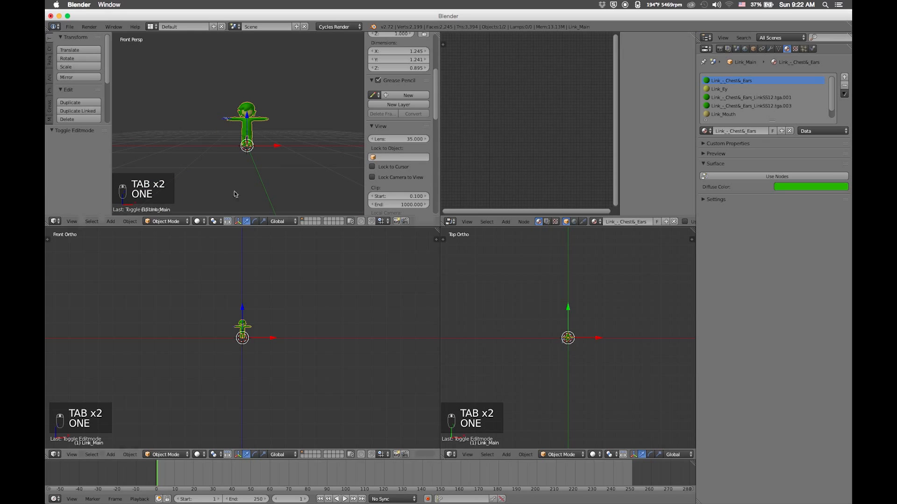
middle_drag(276, 163, 271, 139)
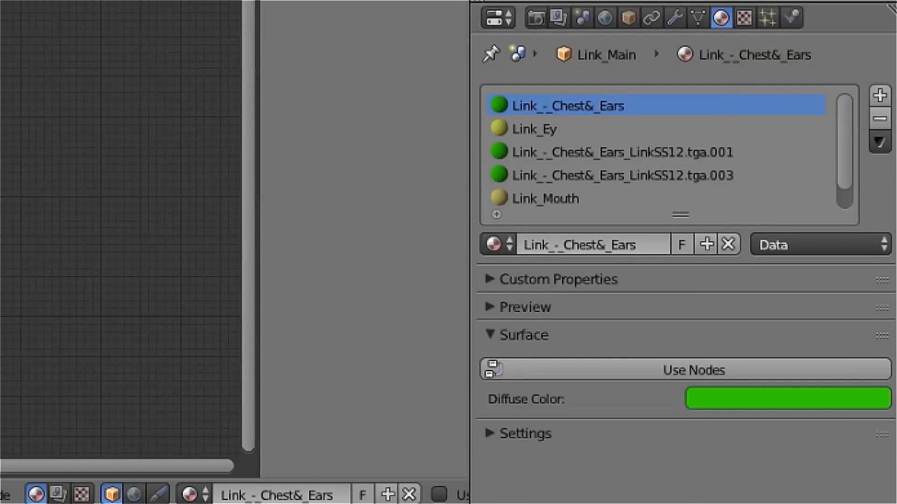
key(Tab)
key(Tab)
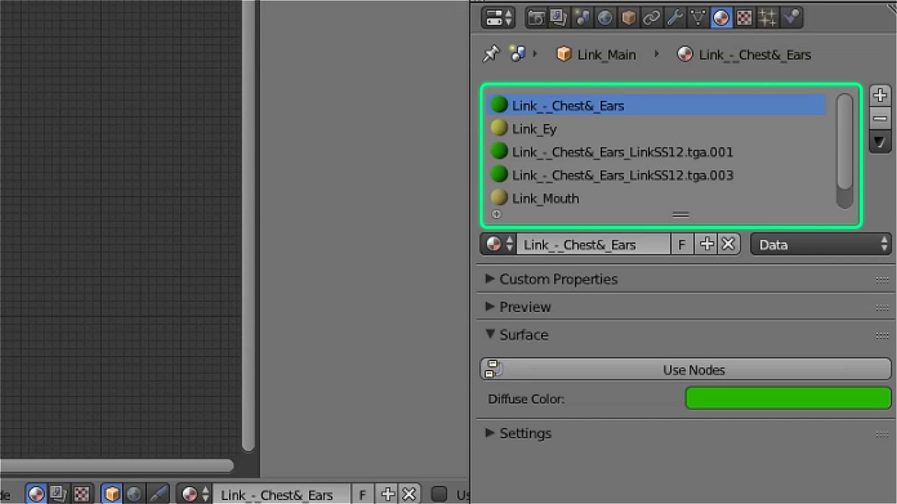
Add a camera in the right view, rotate it 90 degrees and move it in front of the character
key(shift+a)
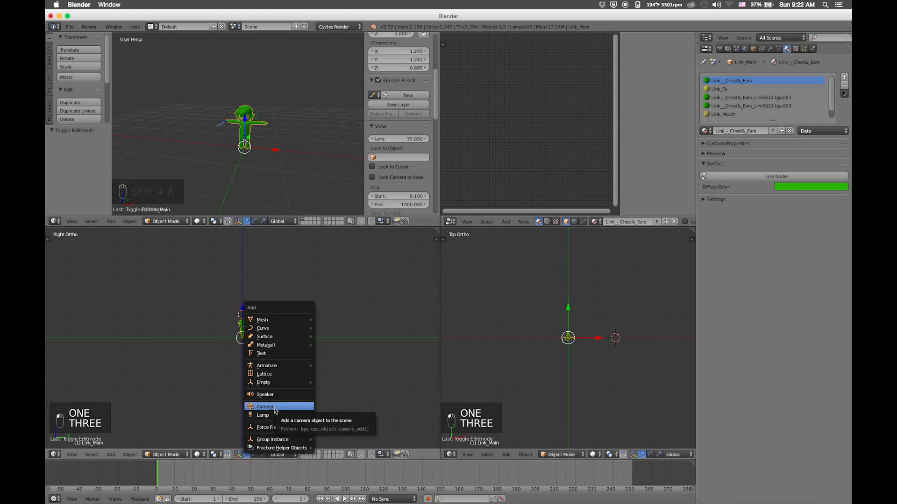
click(280, 405)
text(r90)
key(Return)
key(g)
click(579, 448)
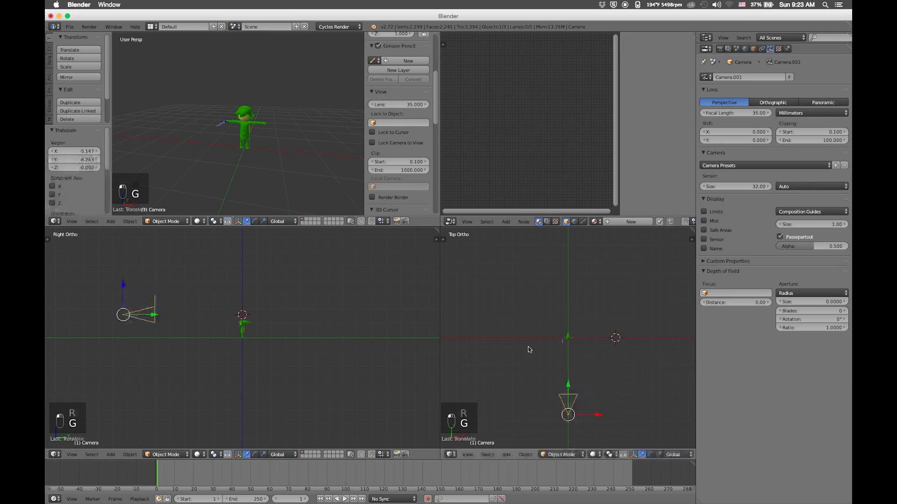
Look through the camera and move and rotate it closer until the whole character fills the frame
key(0)
key(s)
click(172, 310)
key(g)
click(243, 321)
key(7)
key(r)
key(g)
key(g)
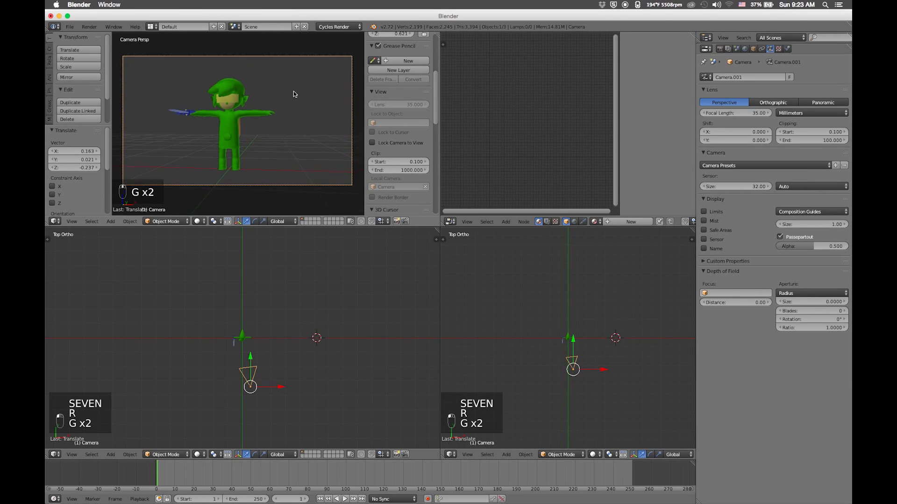
click(293, 91)
Add a Sun lamp above and beside the character in the front view
key(1)
key(shift+a)
mouse_move(258, 304)
click(334, 314)
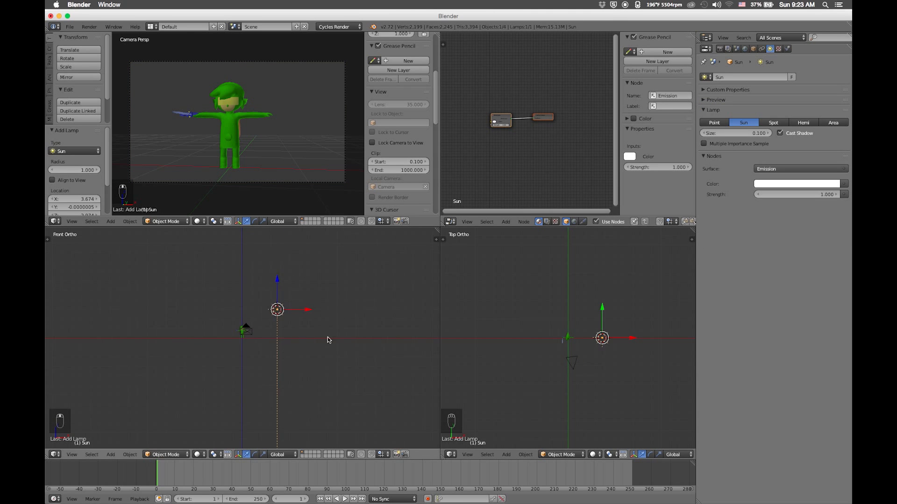
Rotate the Sun lamp toward the character and move it diagonally in front of him
key(r)
click(343, 338)
key(7)
key(r)
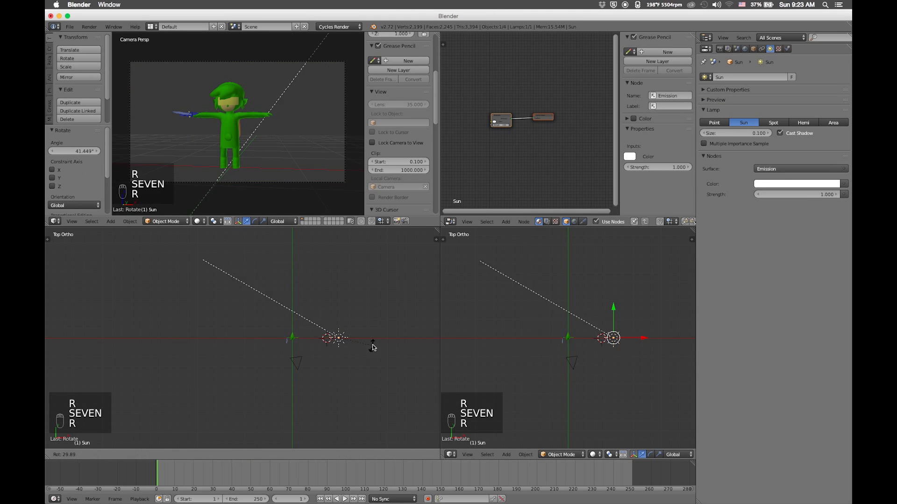
click(374, 345)
key(g)
click(384, 368)
key(r)
click(384, 372)
key(g)
click(391, 378)
Select the camera along with the Sun lamp and move both to the last layer of the upper row
shift+super+click(300, 360)
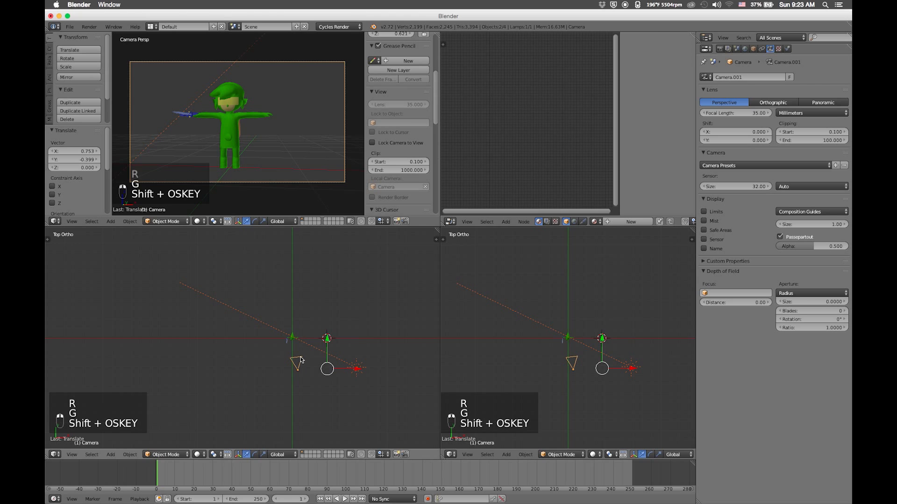
key(m)
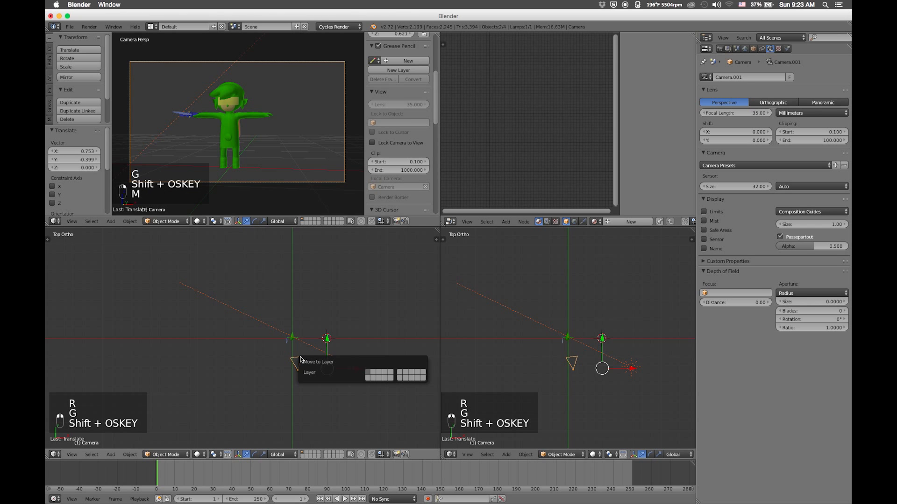
click(424, 373)
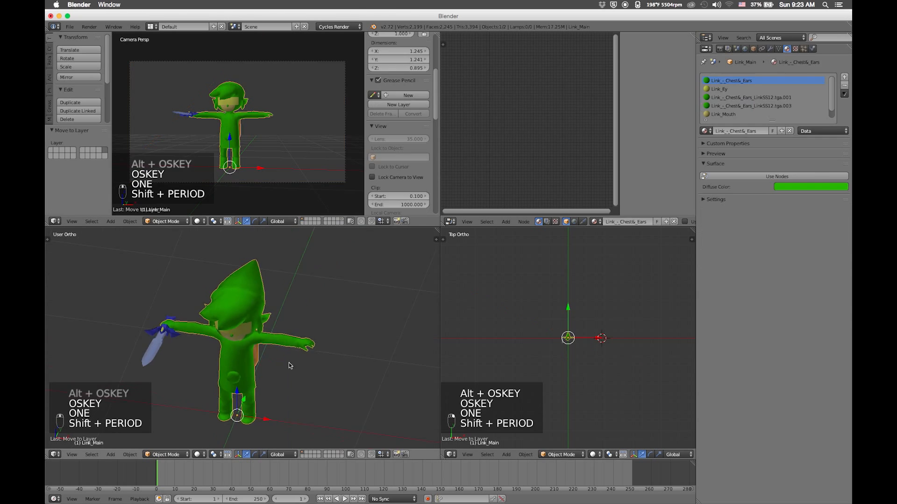
Convert the triangles of the whole Link_Main mesh to quads in Edit Mode
middle_drag(290, 366, 292, 362)
key(Tab)
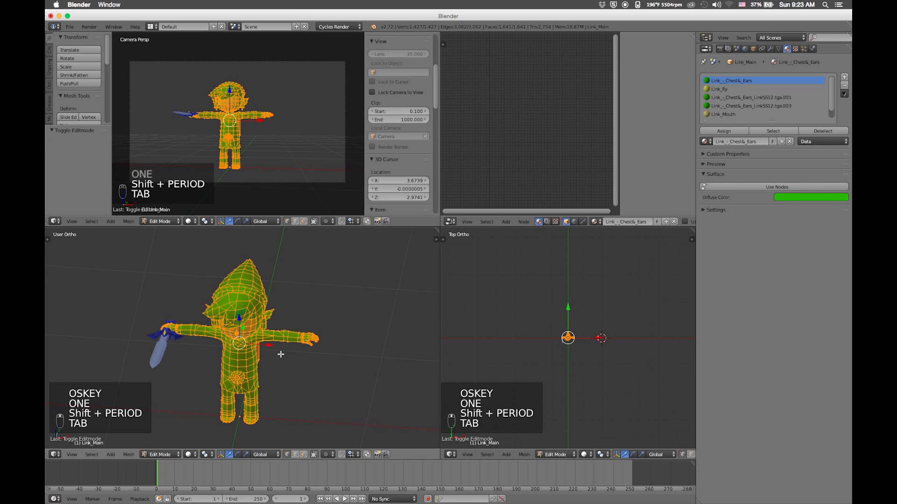
key(alt+j)
key(alt+j)
key(Tab)
key(Tab)
key(Tab)
key(Tab)
Remove doubles from the Link_Main mesh and return to Object Mode
key(w)
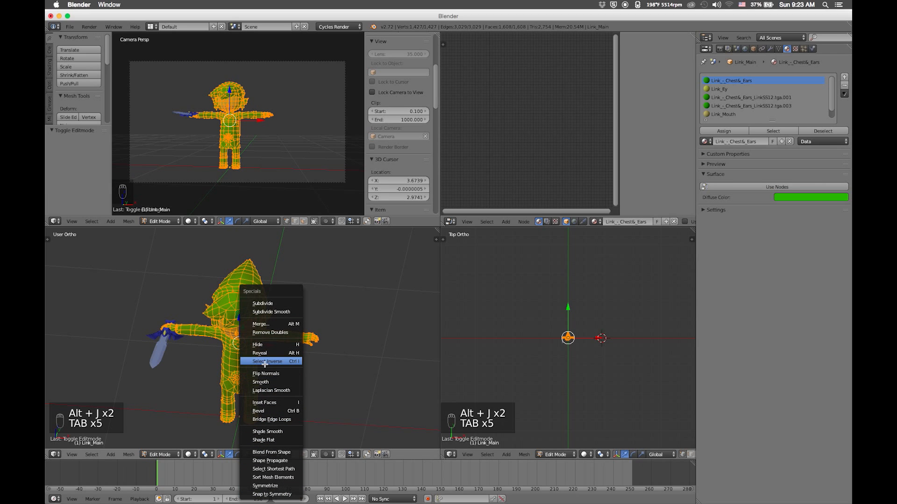
click(270, 332)
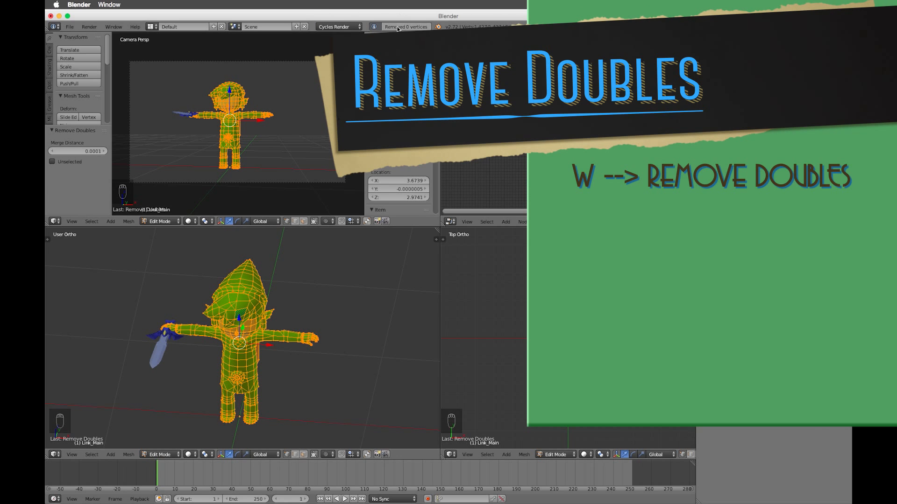
key(Tab)
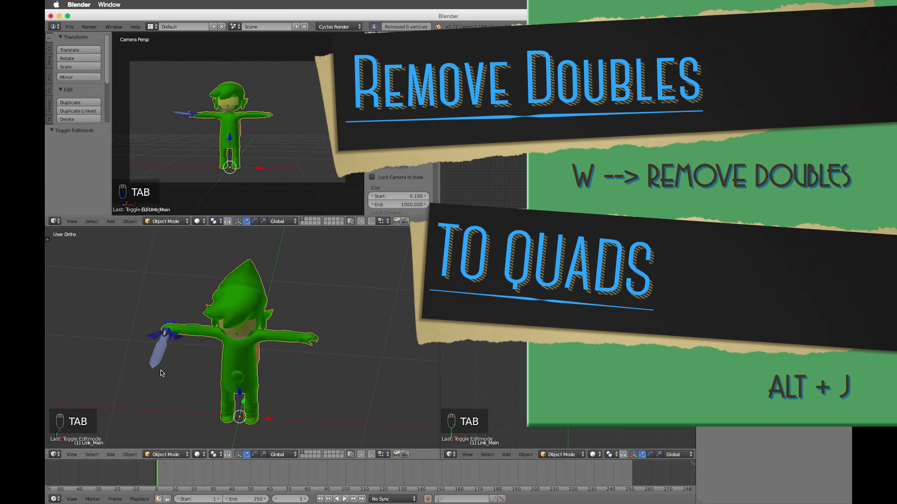
Convert the Master_Sword mesh's triangles to quads and remove its doubles
super+click(160, 359)
key(Tab)
key(alt+j)
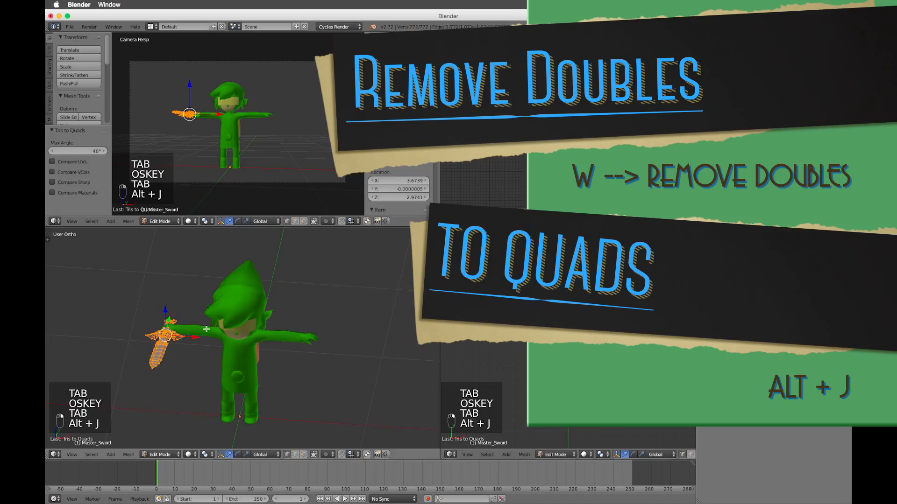
key(w)
click(210, 309)
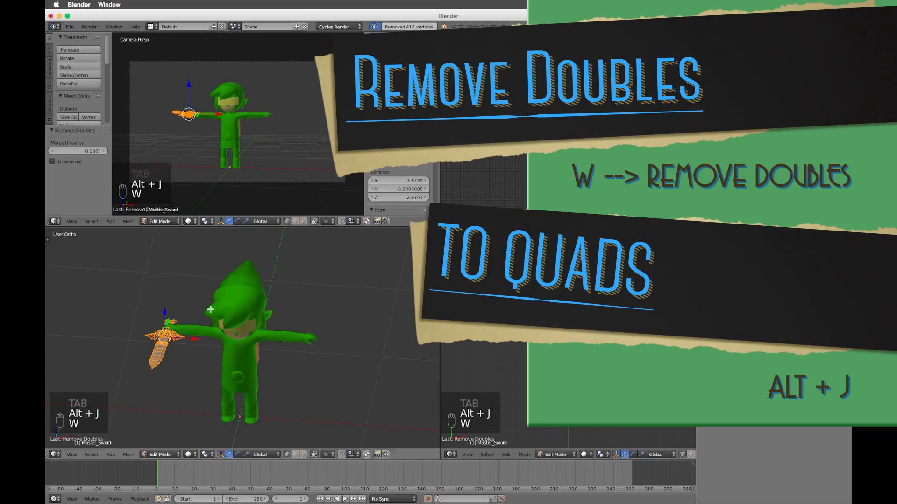
key(Tab)
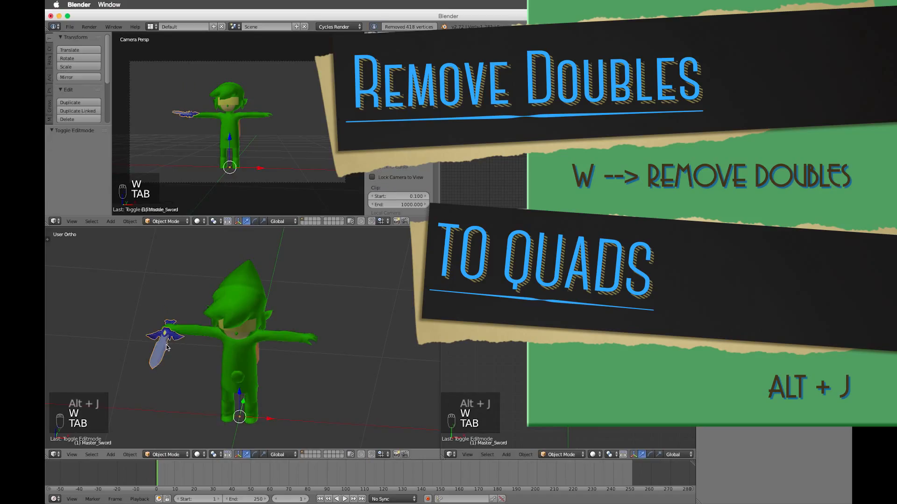
Add an Edge Split modifier to the Link_Main mesh and another one to the Master_Sword
key(super)
shift+middle_drag(179, 348, 324, 323)
middle_drag(324, 324, 312, 322)
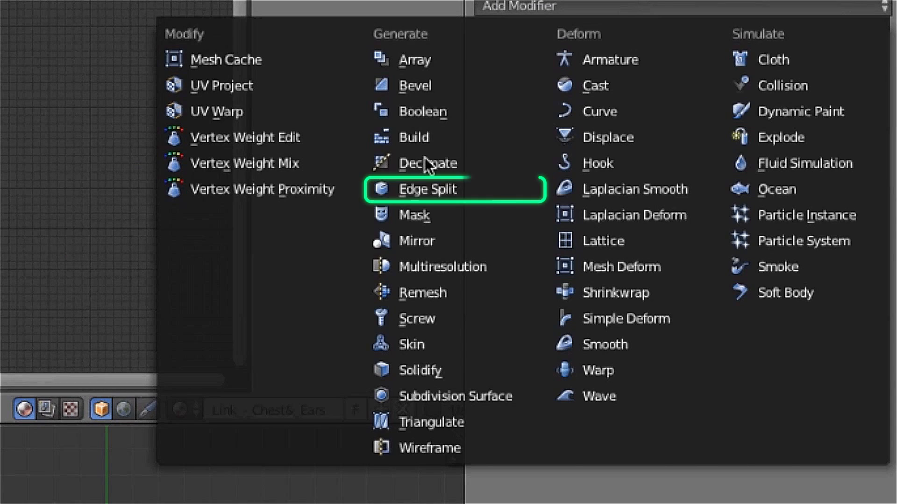
click(423, 186)
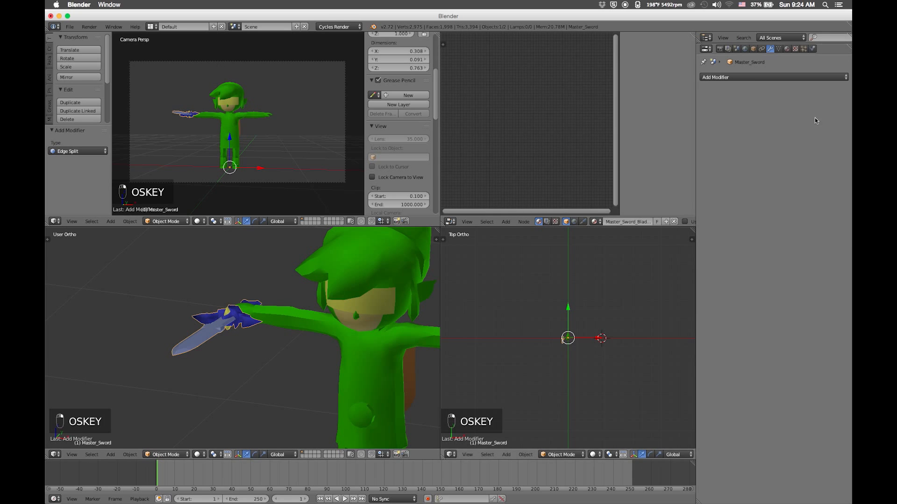
click(773, 77)
click(686, 140)
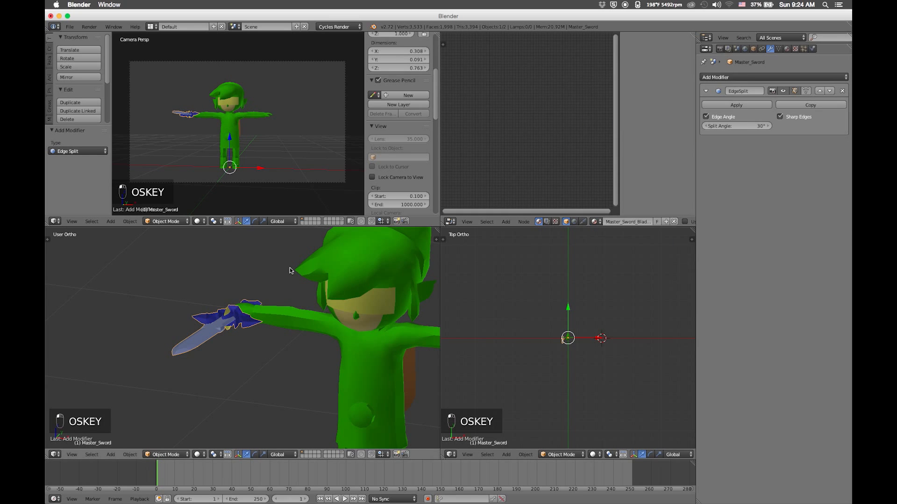
Raise the split angle of the Edge Split modifier on the Link_Main mesh
right_click(308, 312)
click(753, 125)
text(6)
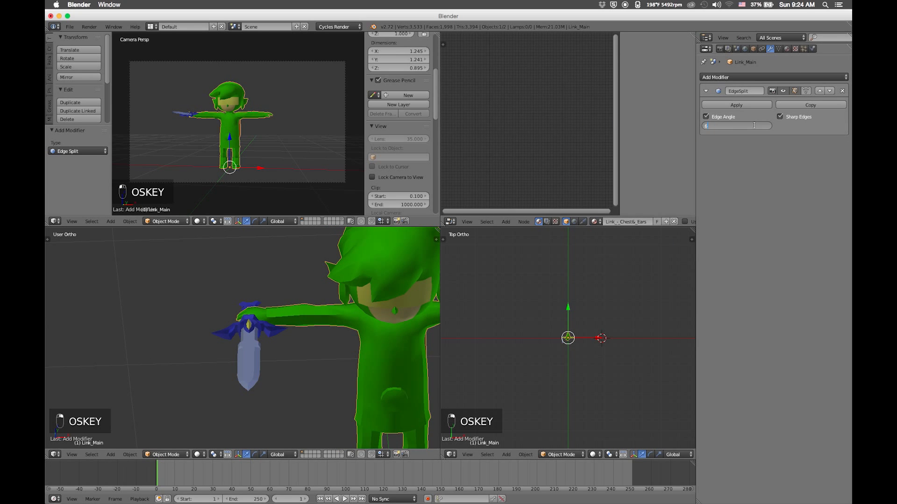
key(Return)
Add a single-bone armature at the front of the character's waist, working in a maximized right orthographic view
key(1)
key(ctrl+Up)
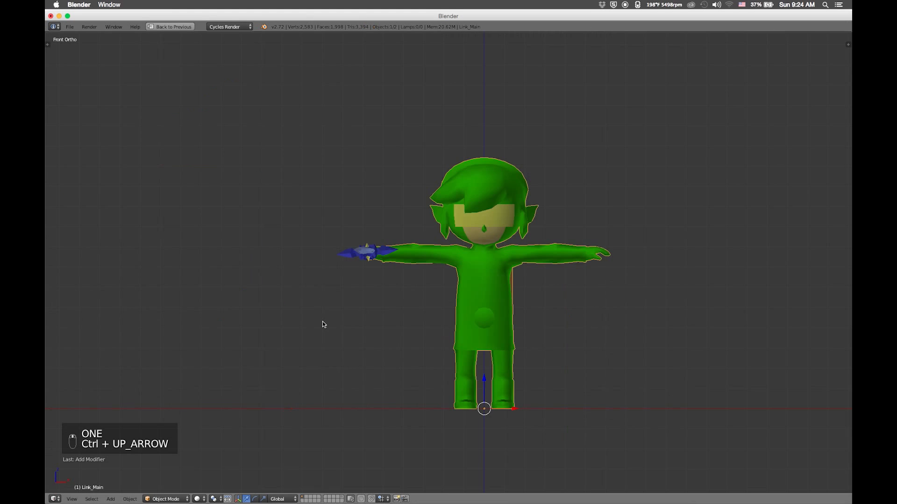
key(3)
key(z)
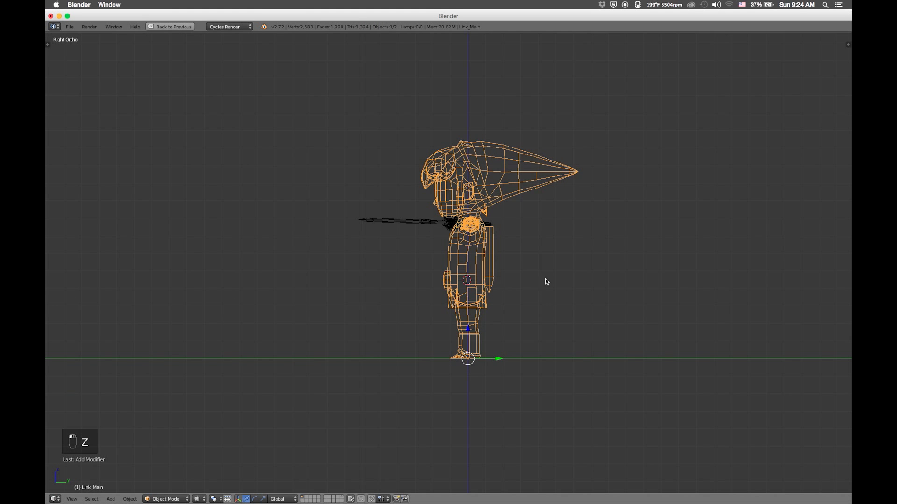
key(1)
key(3)
key(z)
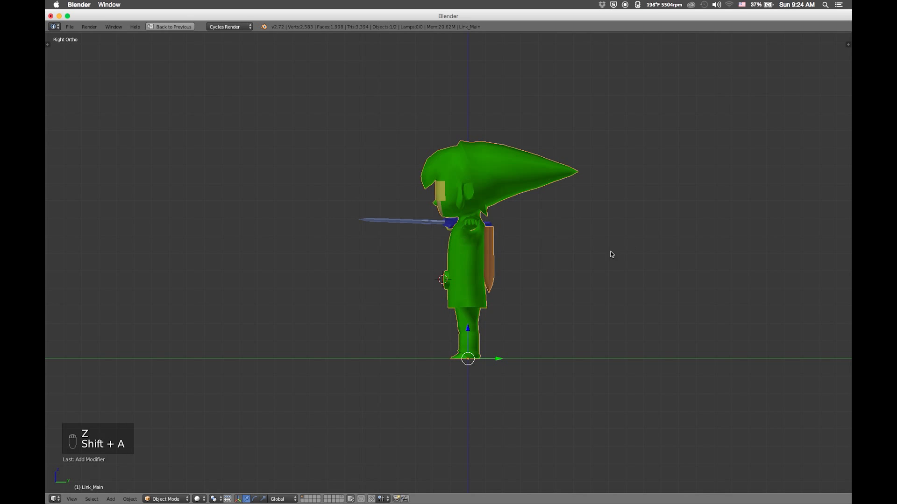
scroll(494, 250, up, 3)
key(shift+a)
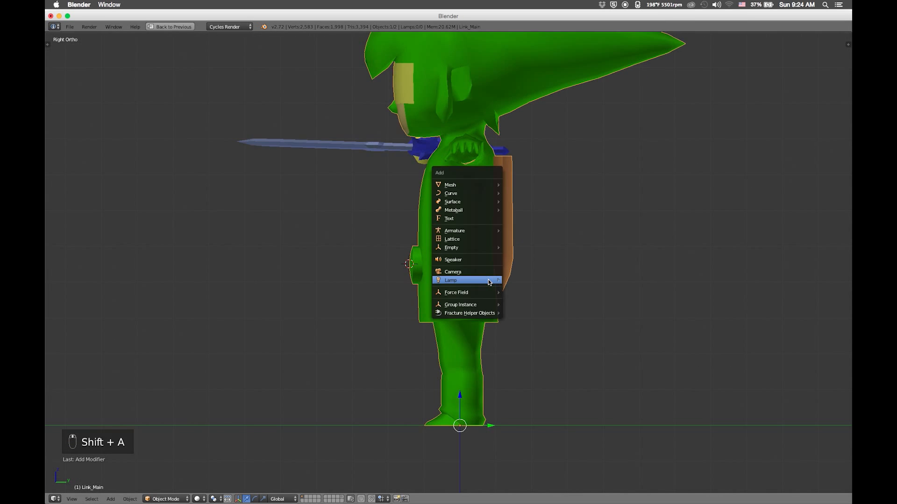
mouse_move(489, 282)
mouse_move(410, 209)
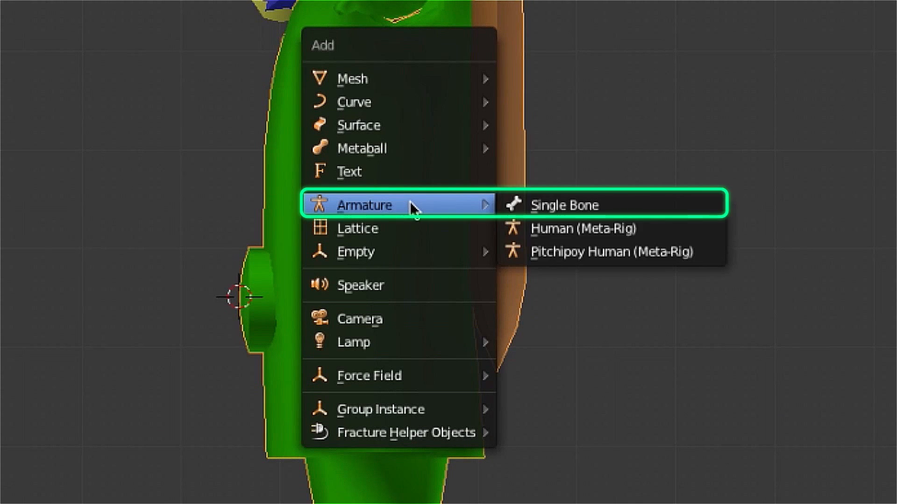
click(561, 204)
Rename the new armature object as Link Rig
click(631, 120)
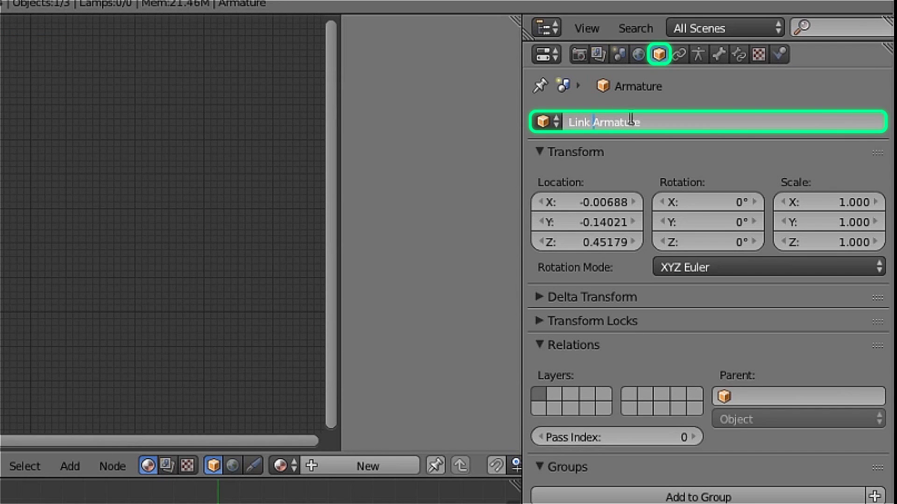
text(Link Rig)
key(Return)
Name the armature data Link Rig as well and enable Names and X-Ray in its display options
click(699, 54)
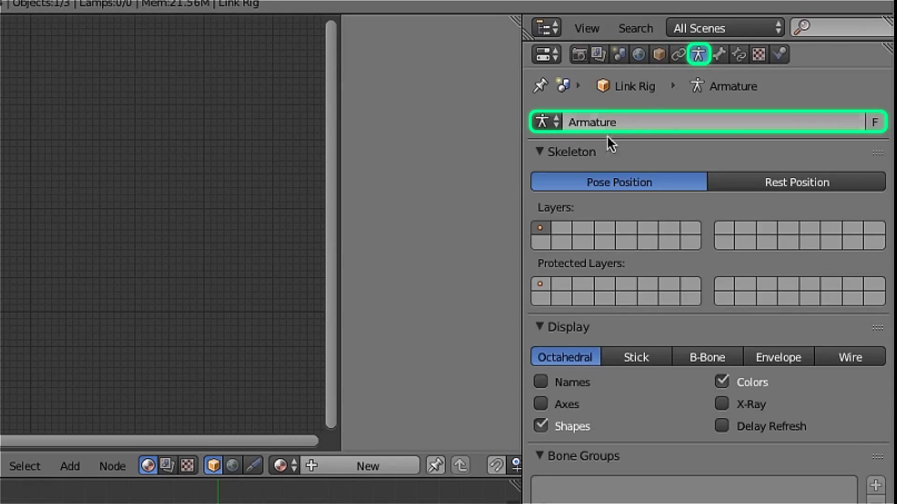
click(607, 122)
text(Link Ri)
text(g)
key(Return)
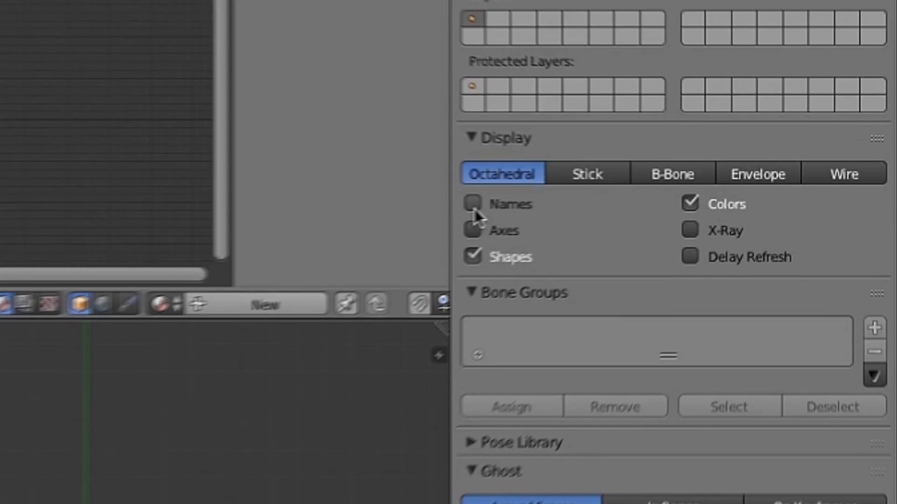
click(704, 186)
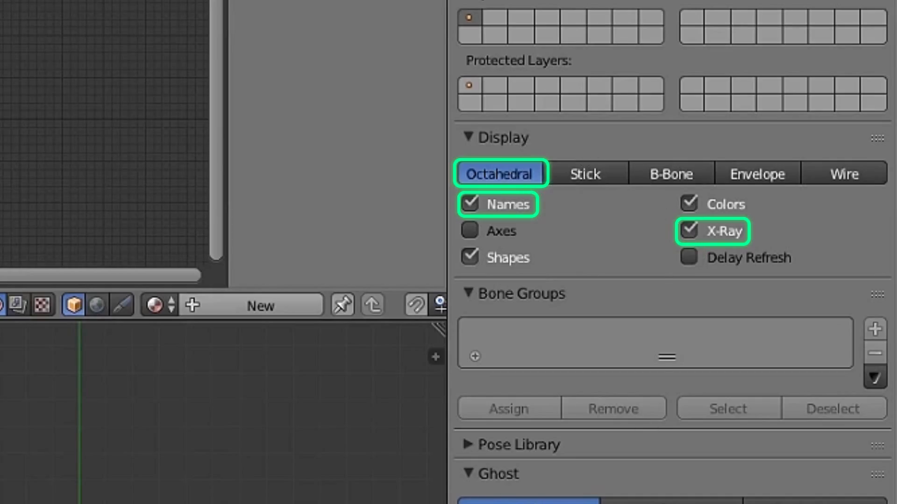
Rename the armature's single bone as Root
click(779, 49)
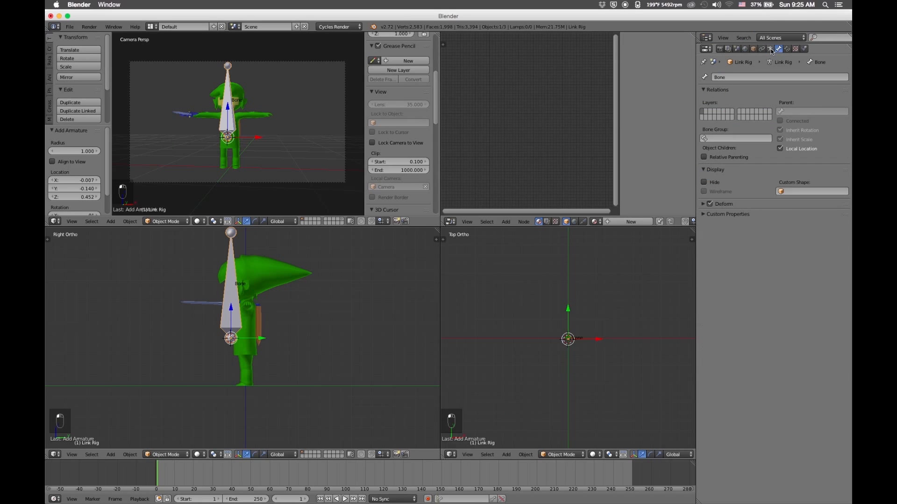
click(771, 49)
click(779, 50)
click(770, 49)
click(779, 50)
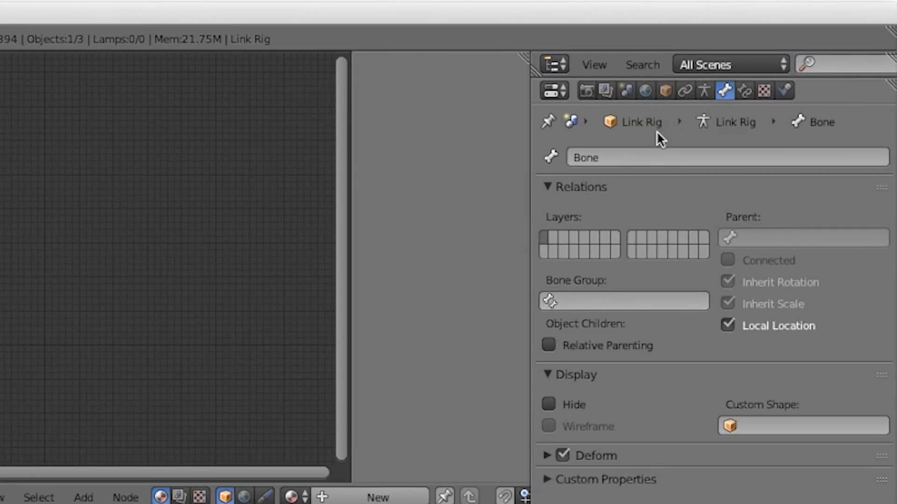
click(635, 158)
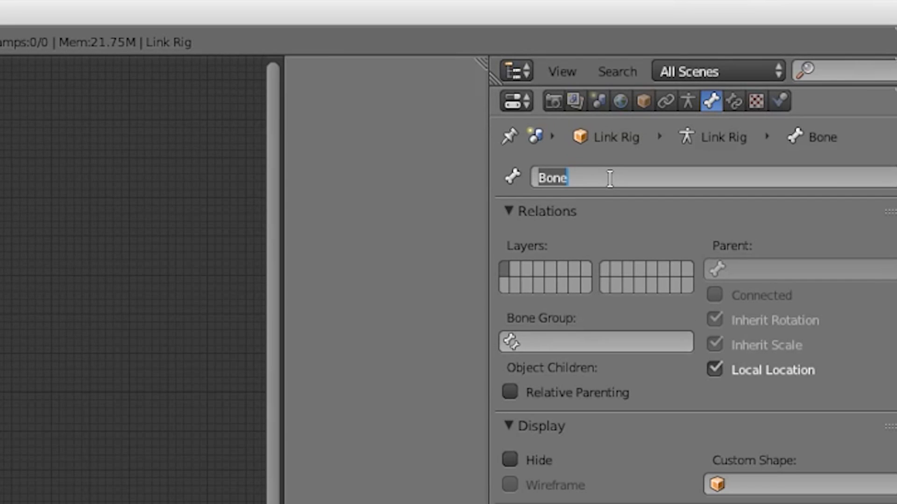
key(Return)
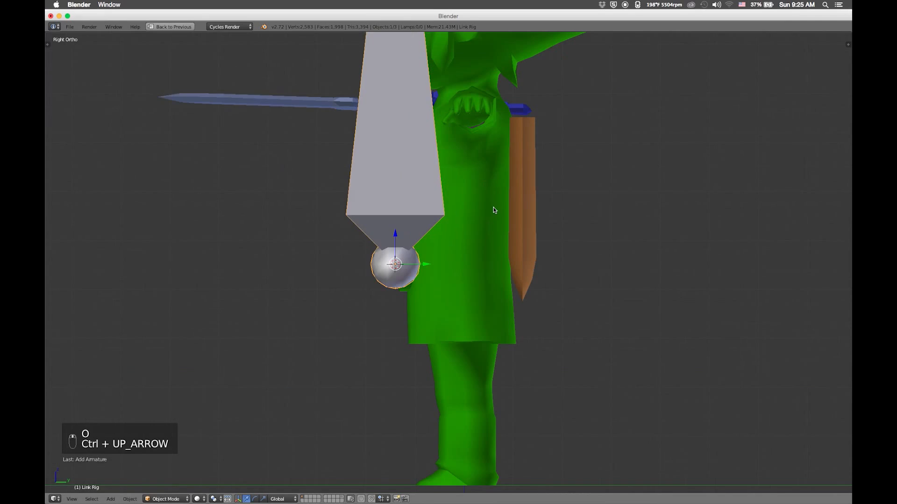
Scale the Link Rig armature down to fit the torso and move it back inside the body
shift+middle_drag(494, 210, 513, 205)
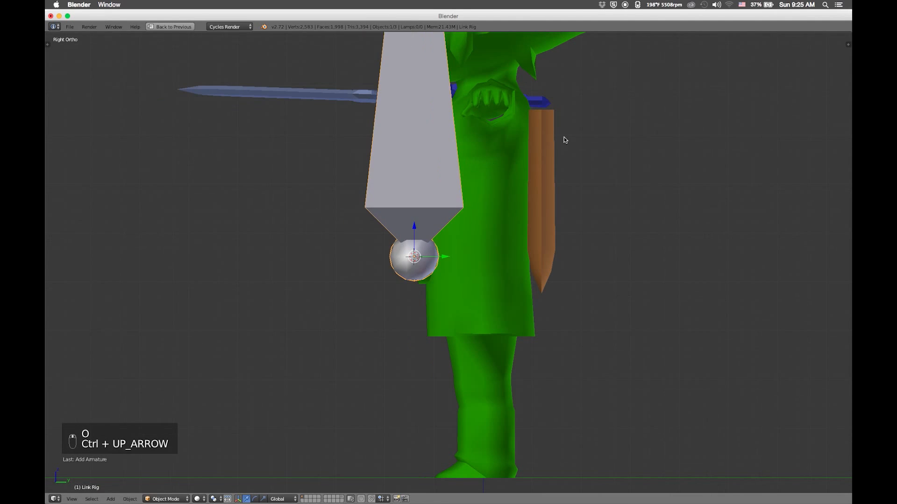
key(s)
click(429, 245)
key(g)
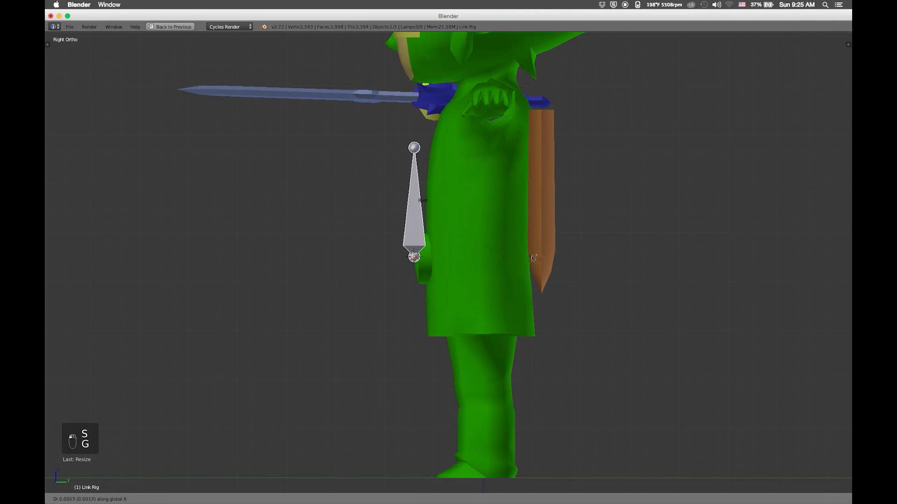
click(489, 269)
In Edit Mode, shift the Root bone's tip down and back and its base lower, so the bone follows the lower back
key(Tab)
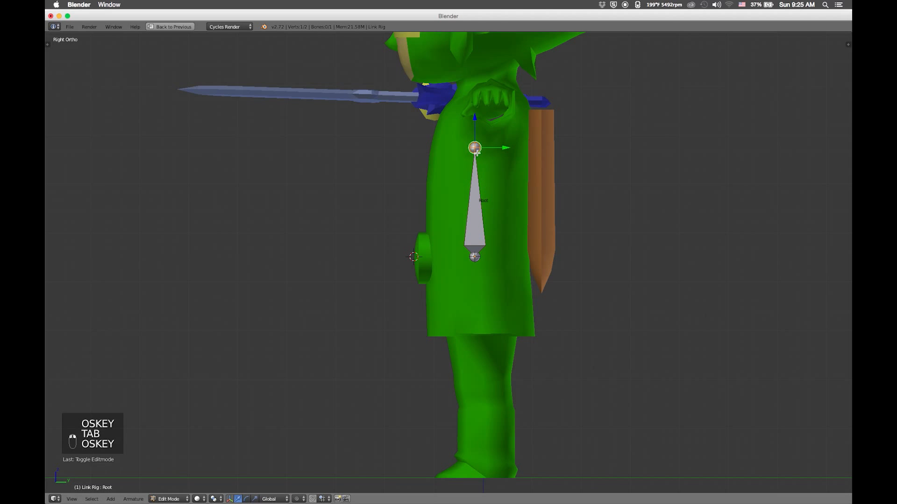
key(g)
click(476, 270)
super+click(475, 264)
key(g)
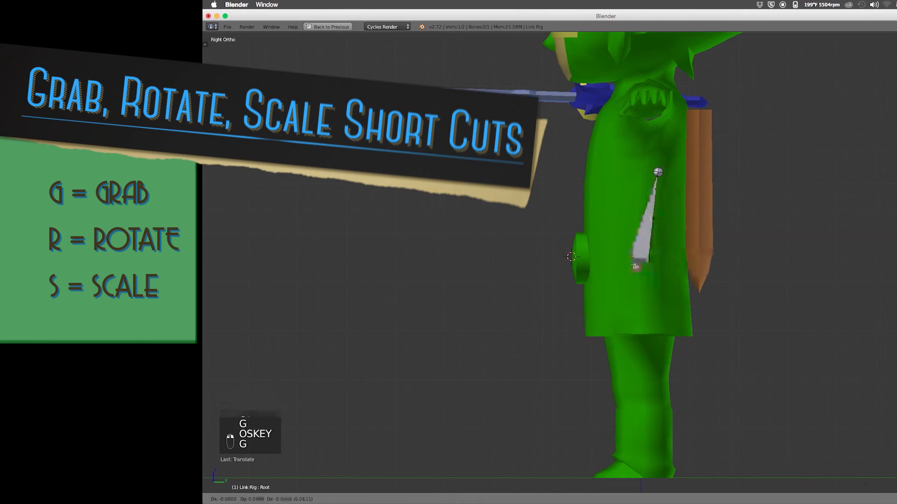
click(471, 276)
Centre the Root bone sideways on the character's body in the front view
key(1)
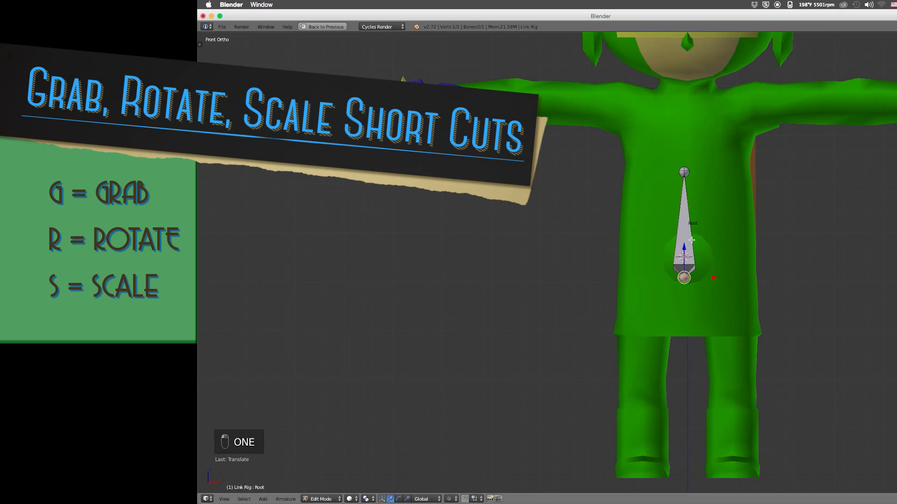
super+click(692, 240)
drag(715, 225, 718, 222)
click(719, 223)
Extrude two bones upward from the Root bone's tip through the chest and neck, and adjust the joint between them
key(3)
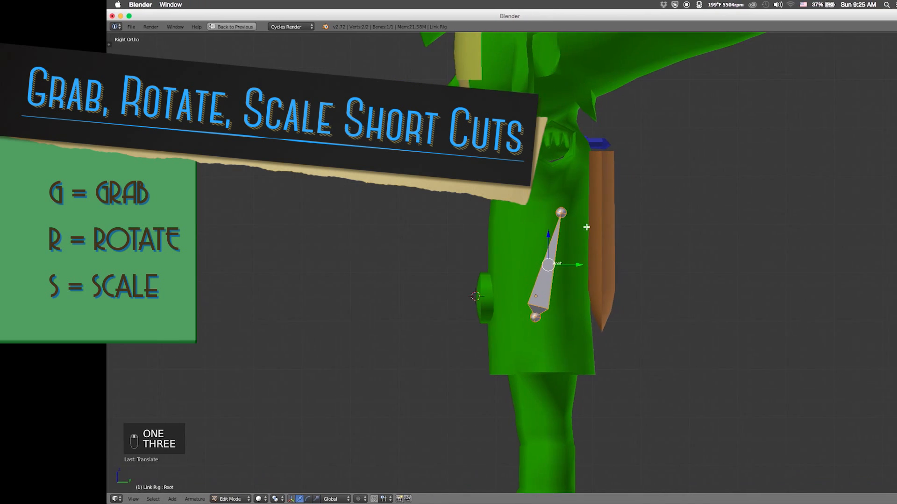
super+click(561, 213)
key(e)
key(e)
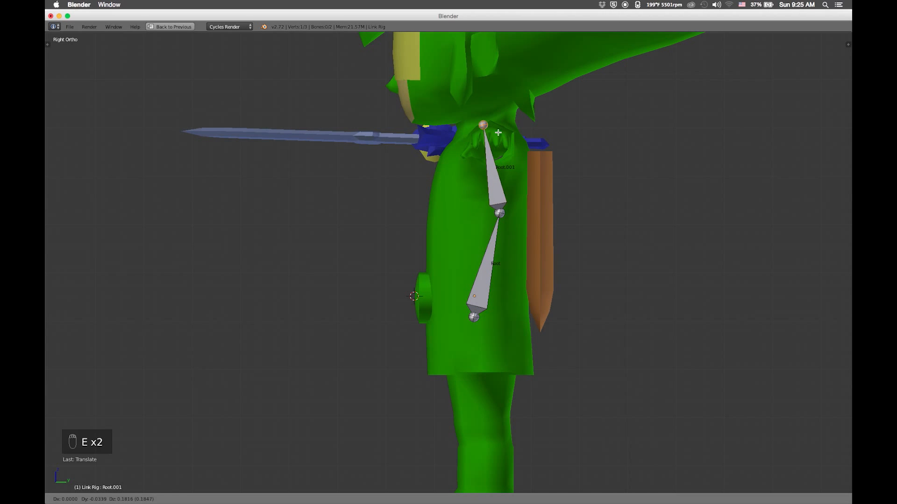
click(499, 140)
key(e)
click(479, 101)
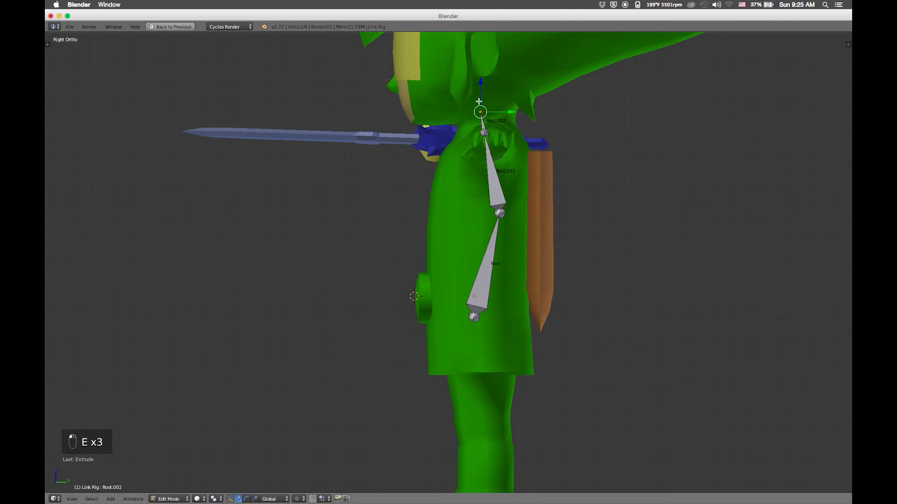
super+click(483, 131)
key(g)
click(489, 137)
Extrude a head bone from the neck bone's tip up to the top of the forehead
shift+middle_drag(489, 137, 517, 281)
super+click(484, 210)
key(e)
key(e)
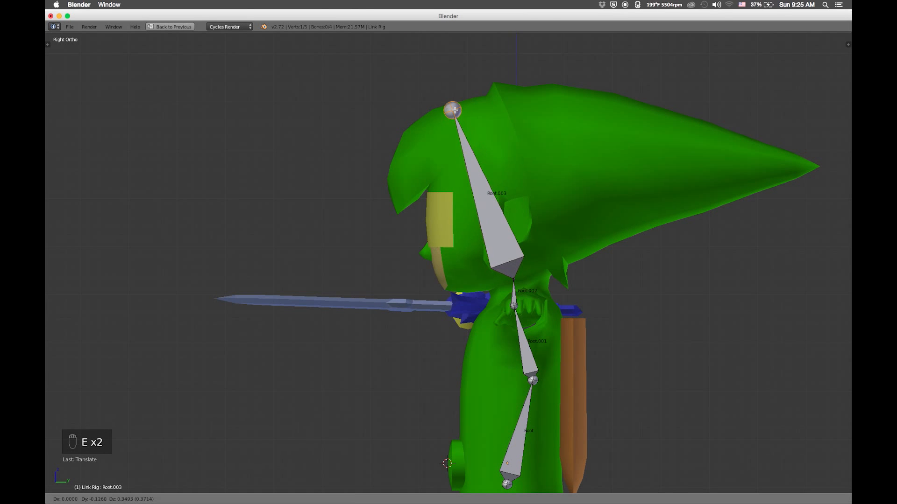
click(446, 99)
scroll(503, 250, down, 2)
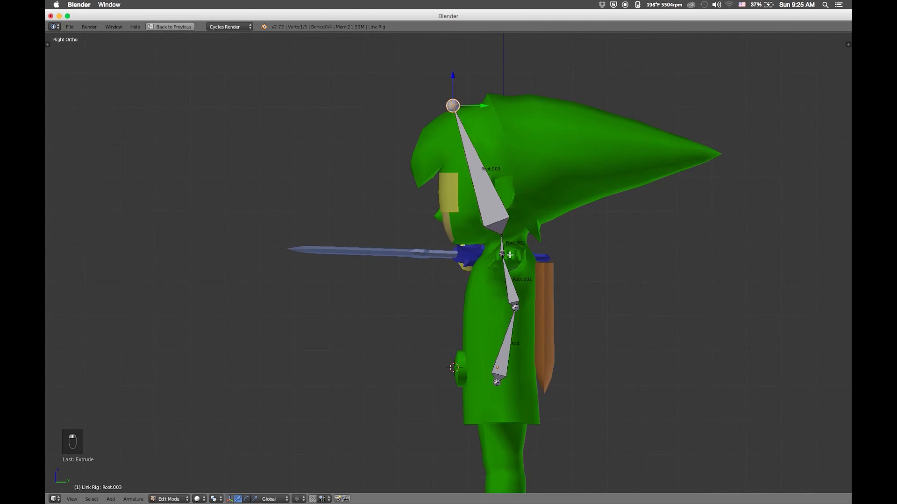
Rename the chest bone directly above Root as Spine
key(1)
key(3)
super+click(517, 271)
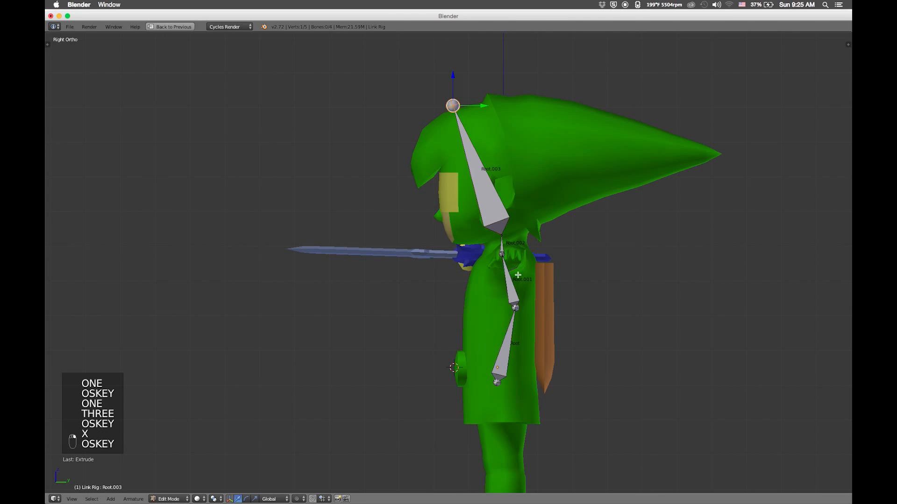
key(ctrl+Up)
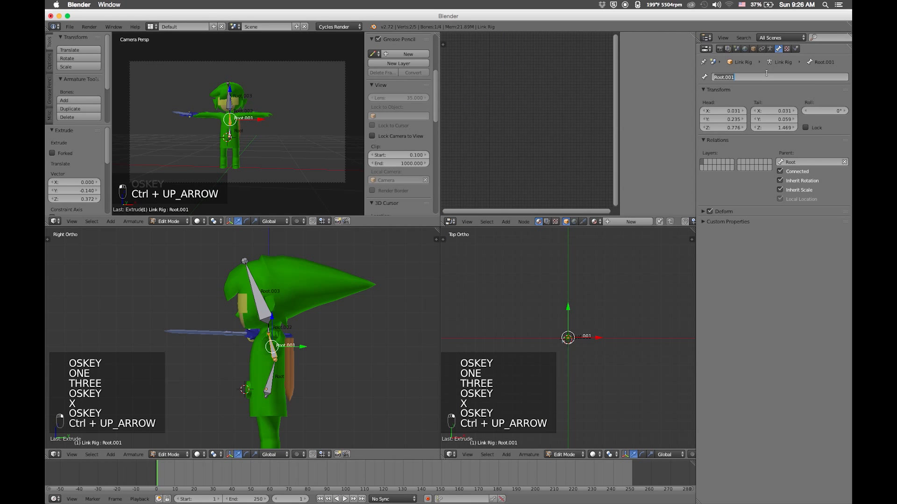
text(Spine)
key(Return)
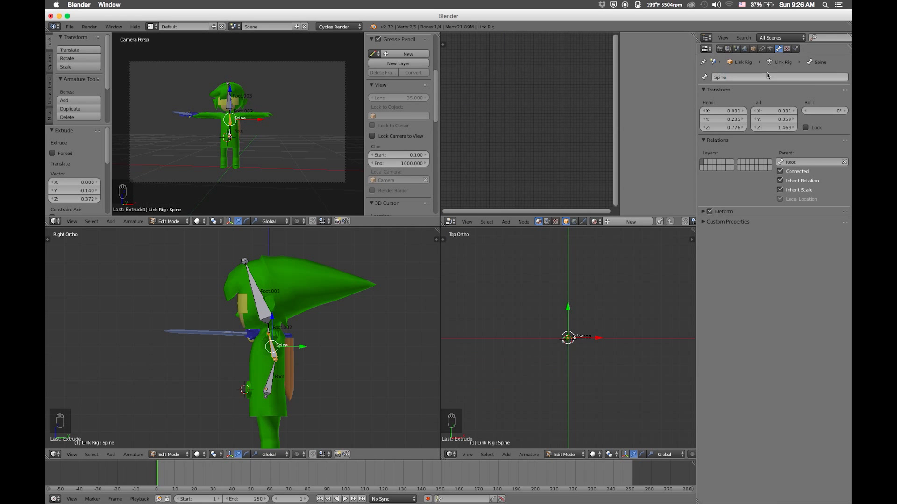
Rename the neck bone as Neck and the large bone above it as Head
super+click(271, 326)
click(790, 75)
text(Neck)
key(Return)
super+click(256, 287)
click(731, 76)
text(Head)
key(Return)
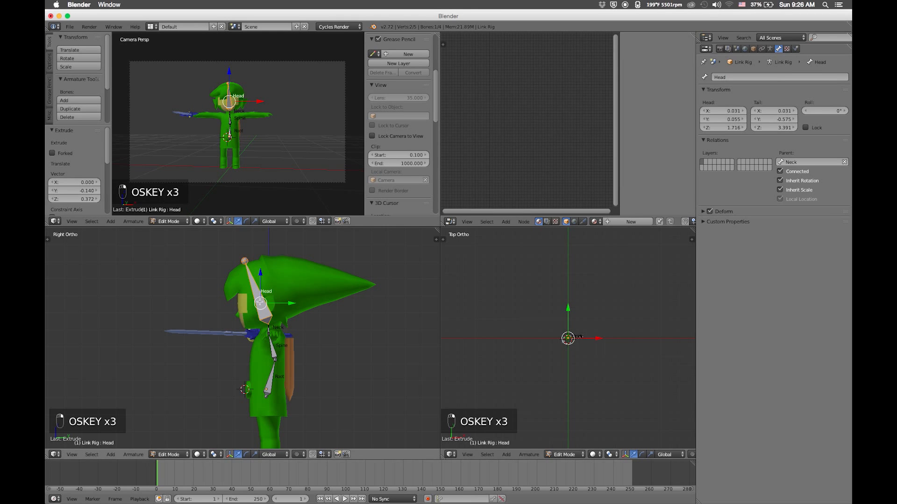
Duplicate the Head bone back into the hat as Hat01 and set its parent to Head
key(shift+d)
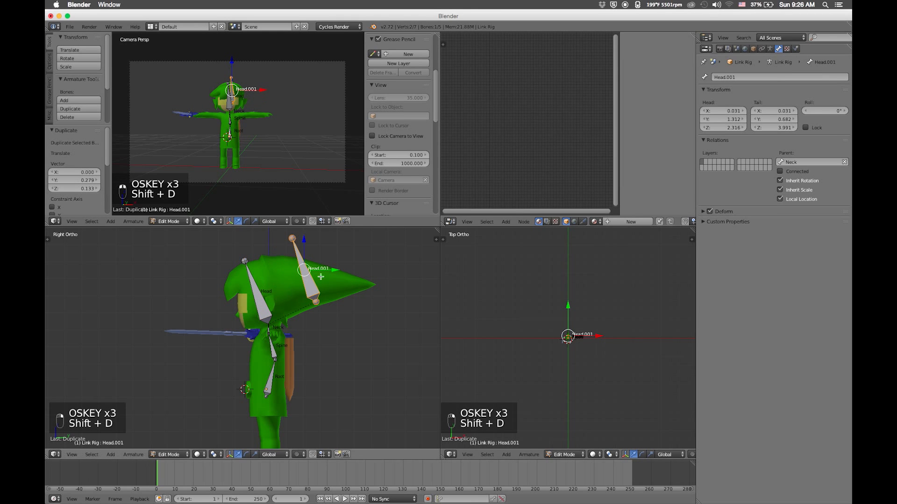
click(743, 76)
text(Hat01)
key(Return)
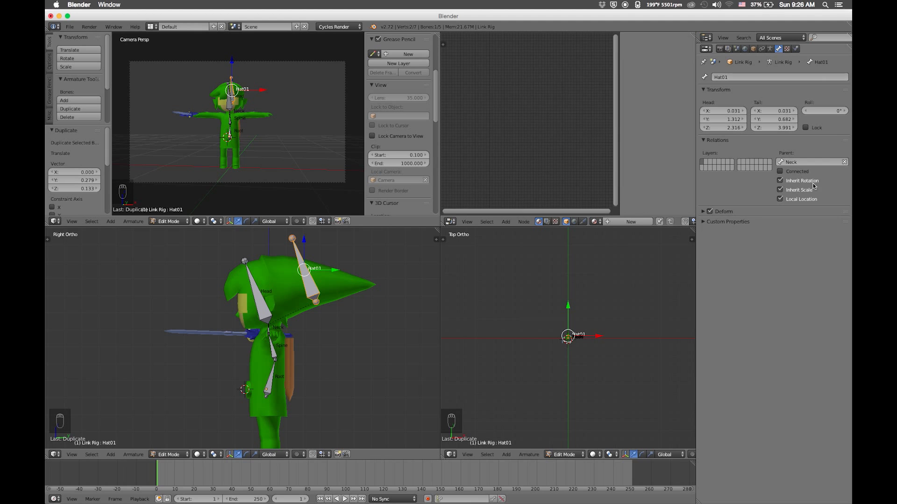
click(788, 163)
click(772, 183)
Reposition Hat01 so its base sits at the back of the head and its tip lies halfway along the hat
key(ctrl+Up)
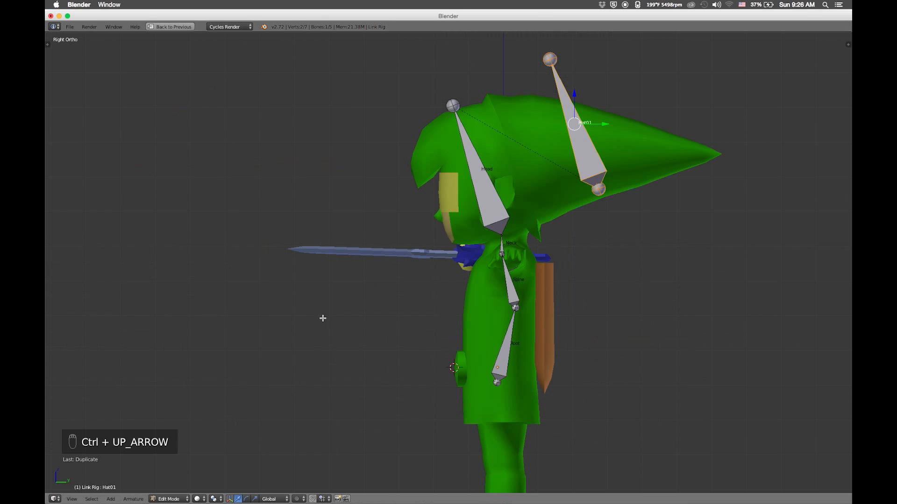
key(g)
click(518, 173)
right_click(551, 64)
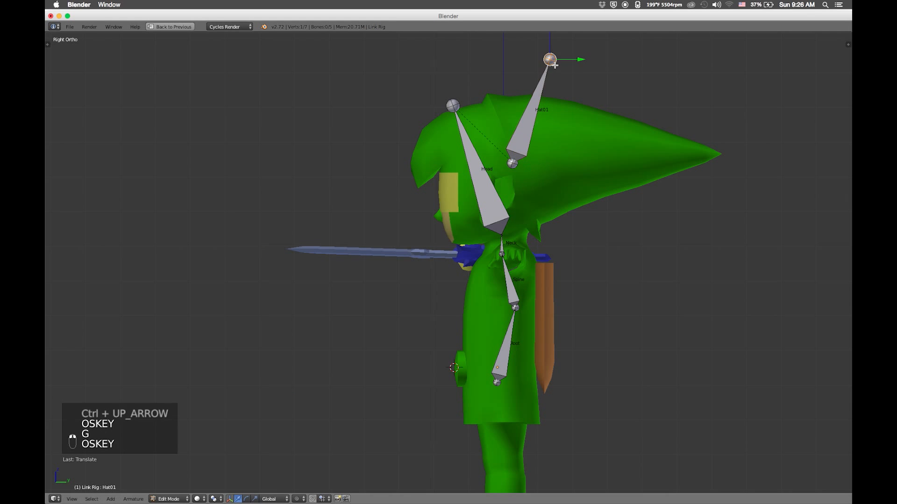
key(z)
key(g)
click(515, 164)
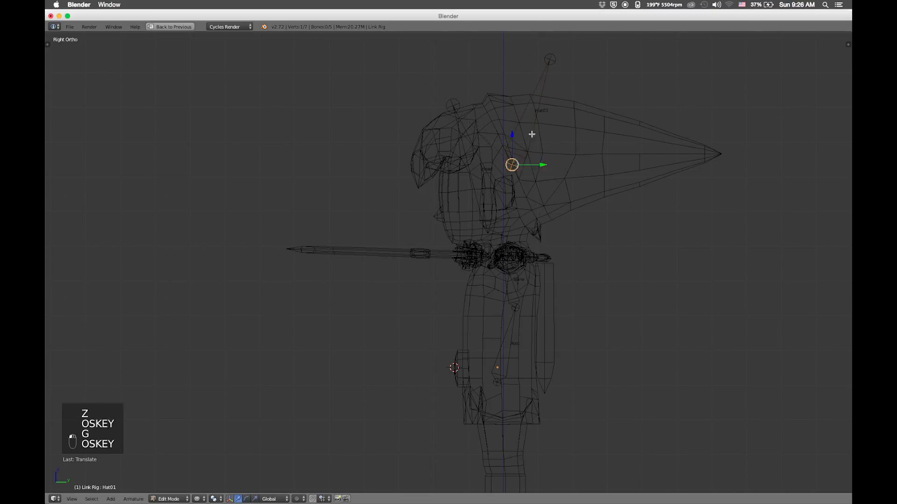
key(g)
click(602, 154)
Extrude a second bone from Hat01's tip to the hat's point and name it Hat02
key(e)
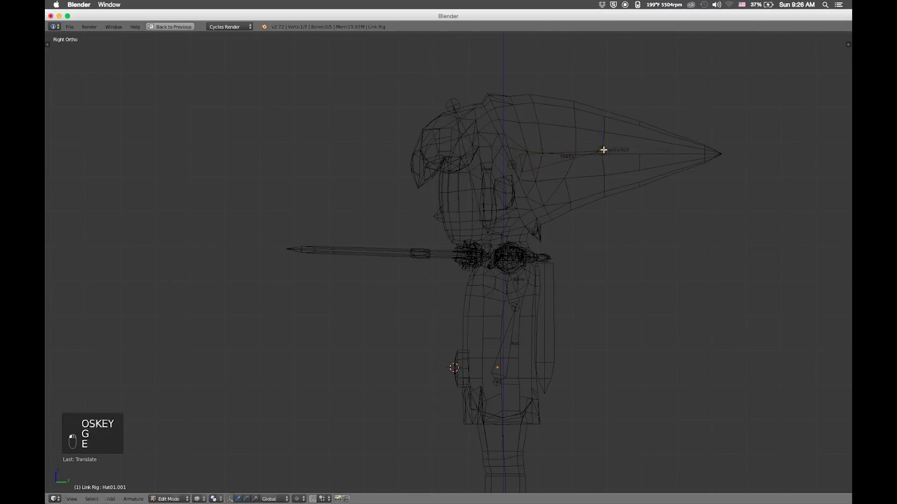
key(z)
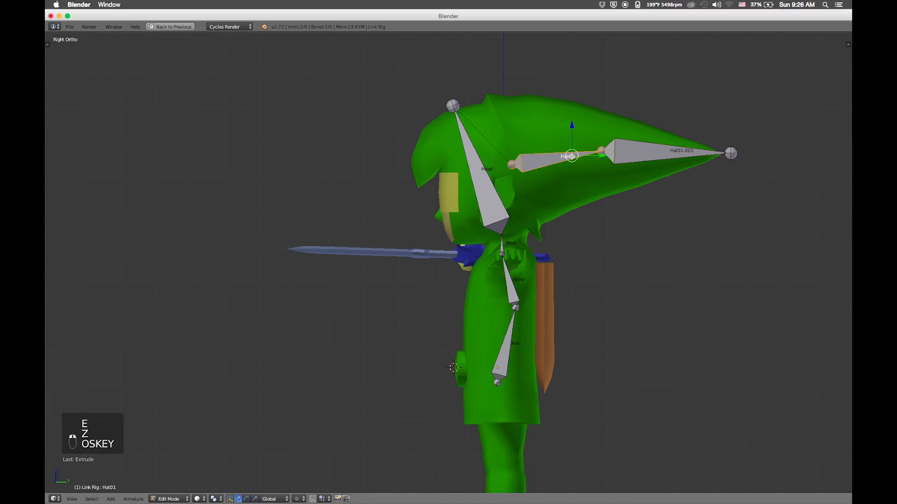
key(ctrl+Up)
double_click(772, 77)
key(BackSpace)
key(BackSpace)
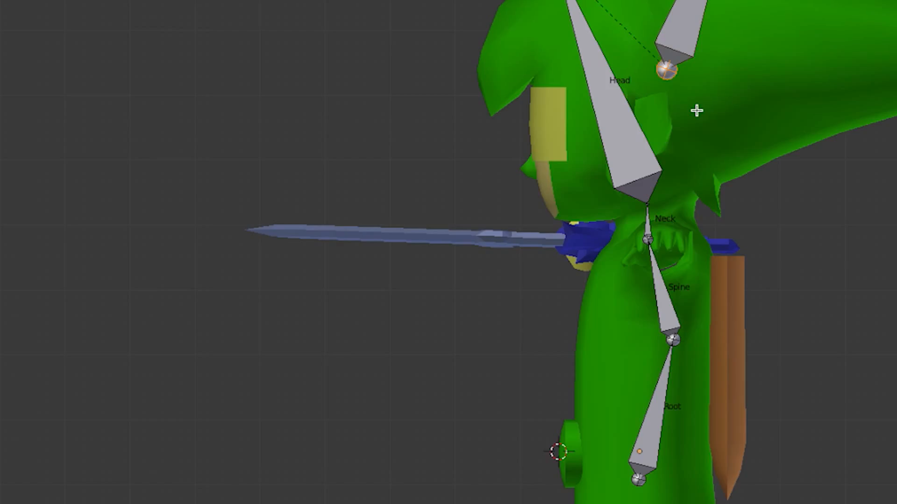
click(697, 110)
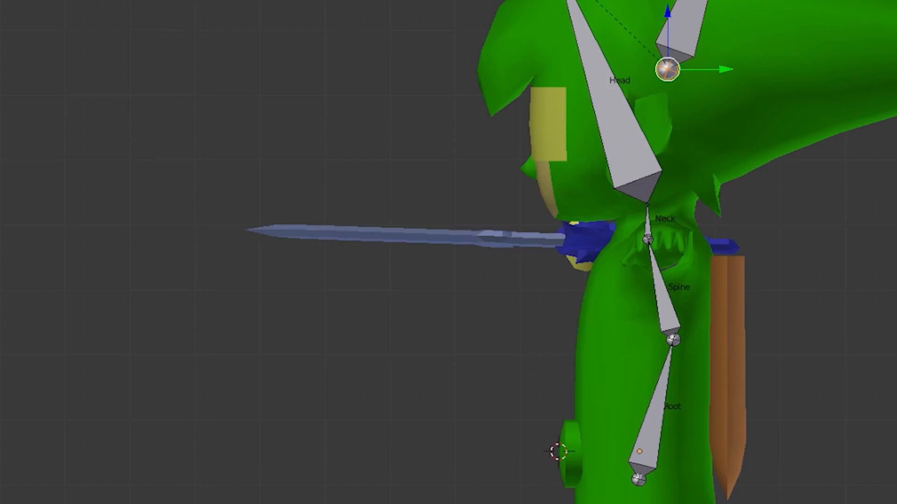
key(a)
key(z)
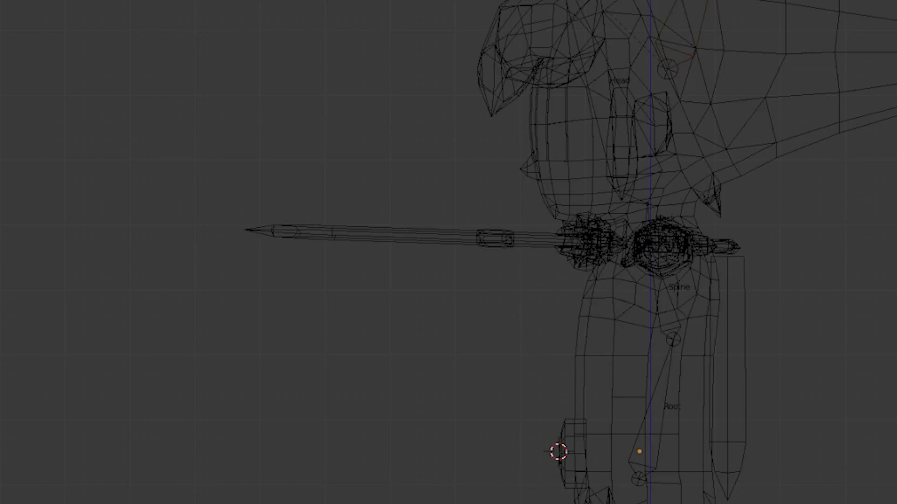
right_click(677, 68)
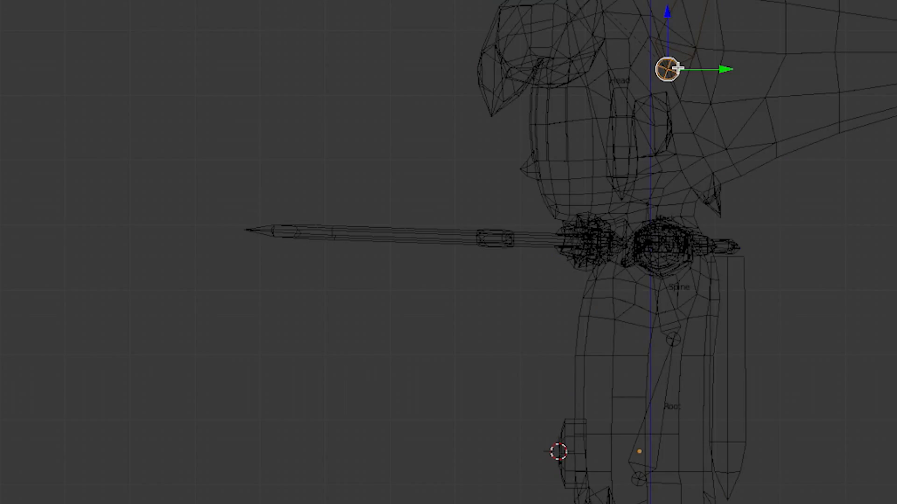
key(z)
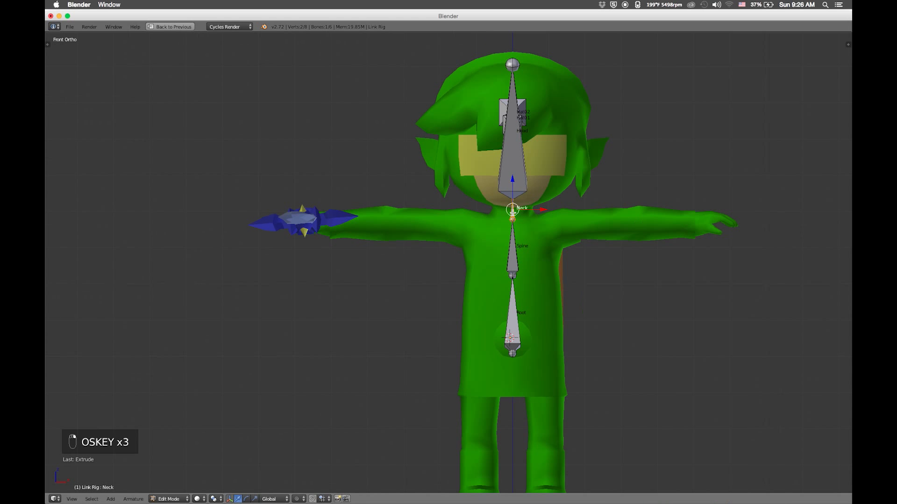
Duplicate the Neck bone to the character's left shoulder and lay it horizontally along the upper arm
key(shift+d)
click(558, 214)
right_click(557, 207)
key(g)
click(619, 227)
scroll(625, 187, up, 4)
right_click(673, 189)
key(ctrl+r)
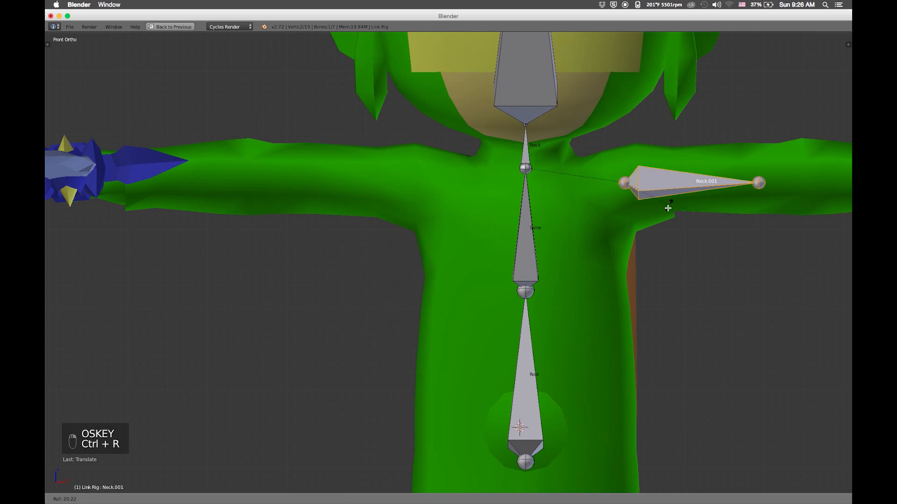
key(Escape)
Fit the upper-arm bone to the mesh as seen from the front, placing its base at the shoulder and its tip at the elbow
shift+middle_drag(702, 194, 699, 230)
super+click(624, 220)
key(g)
click(605, 220)
super+click(754, 217)
key(g)
click(788, 196)
shift+middle_drag(780, 196, 742, 213)
super+click(565, 235)
drag(565, 208, 565, 205)
super+click(619, 230)
Align the upper-arm bone's shoulder and elbow joints front-to-back with the arm mesh
key(7)
shift+middle_drag(760, 201, 719, 203)
super+click(700, 205)
drag(695, 184, 697, 166)
shift+middle_drag(701, 166, 542, 161)
key(g)
click(571, 178)
Extrude a forearm bone from the elbow to the wrist and a hand bone out to the fingertips
key(e)
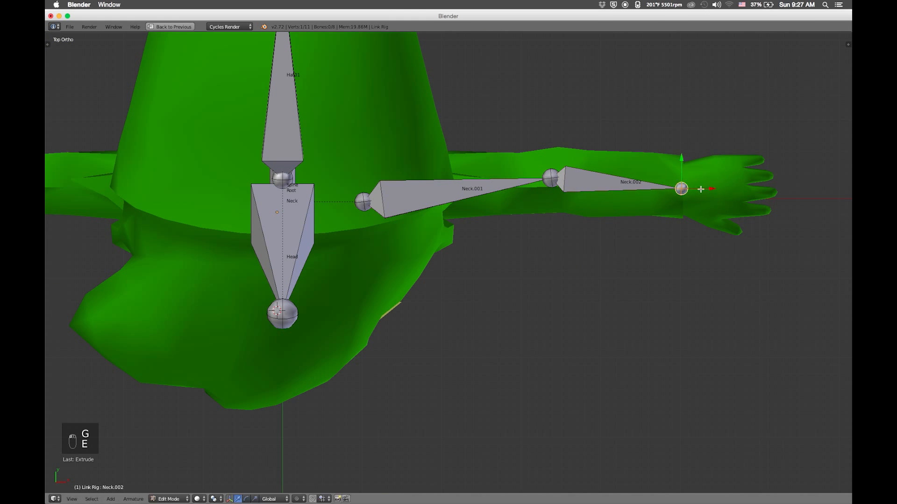
click(702, 189)
key(e)
click(797, 183)
Rename the upper-arm bone as Upper Arm 01
super+click(613, 181)
super+click(472, 189)
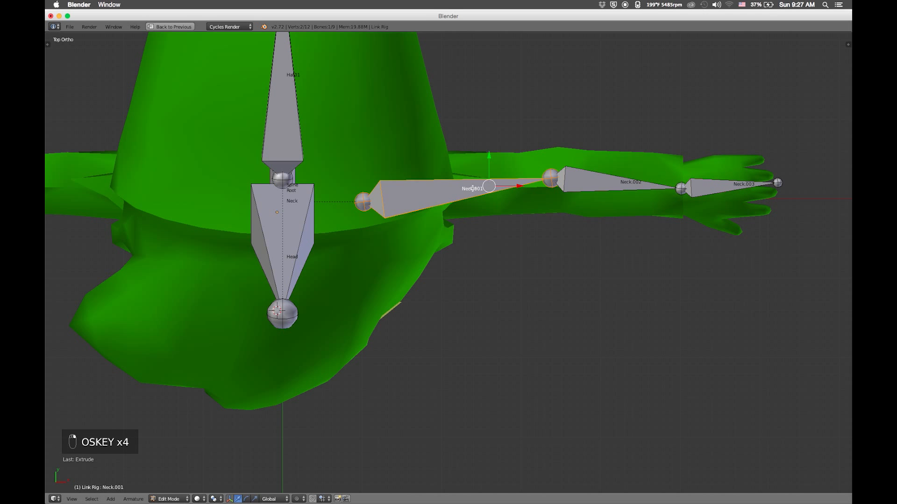
key(ctrl+Up)
click(745, 75)
key(BackSpace)
key(BackSpace)
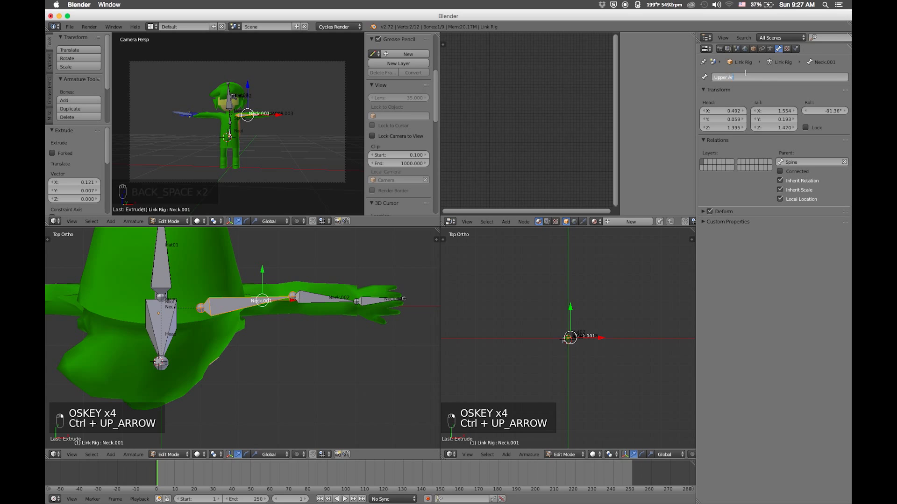
text(m 01)
key(Return)
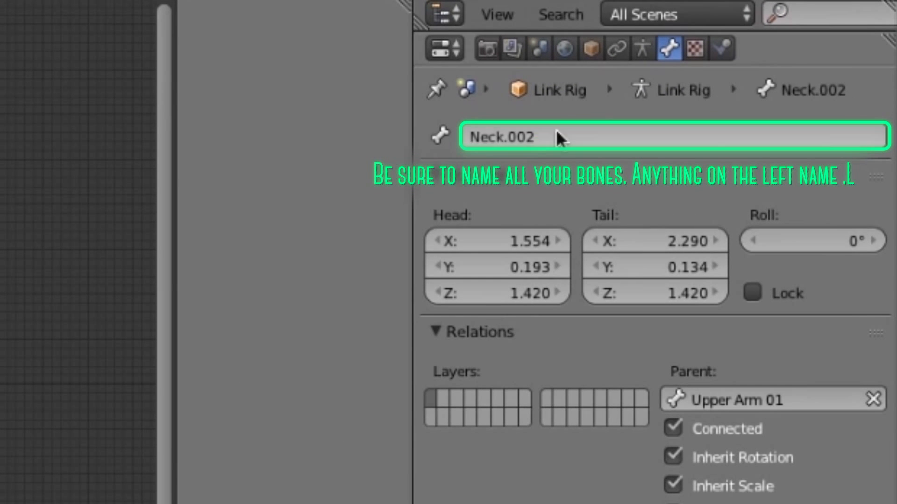
Rename the forearm bone as Lower_Arm.L
click(560, 138)
text(Lower Arm 0)
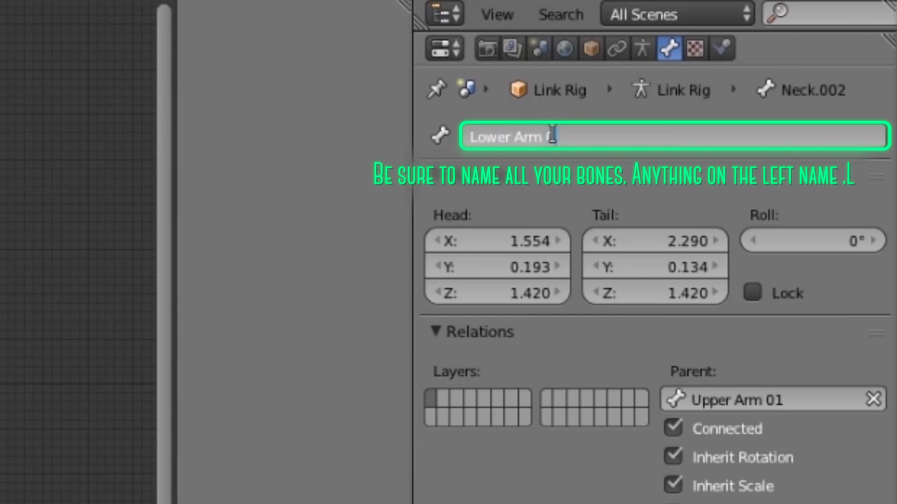
text(2)
key(Return)
click(616, 138)
key(BackSpace)
key(BackSpace)
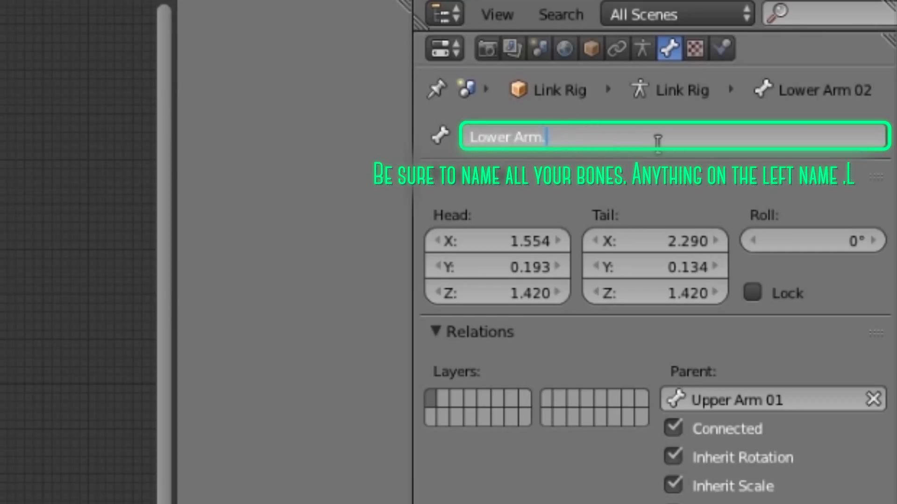
key(BackSpace)
text(_)
key(Return)
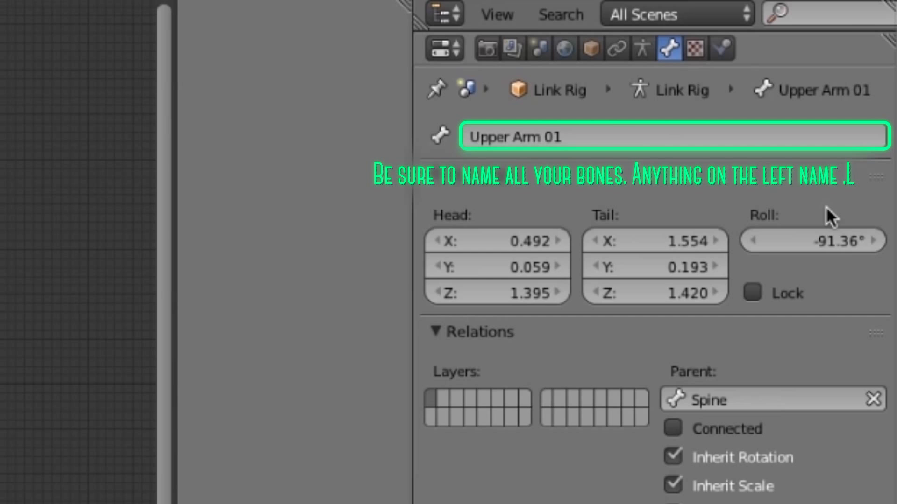
Rename the upper-arm bone as Upper_Arm.L and the hand bone as Hand.L
click(617, 136)
key(BackSpace)
key(BackSpace)
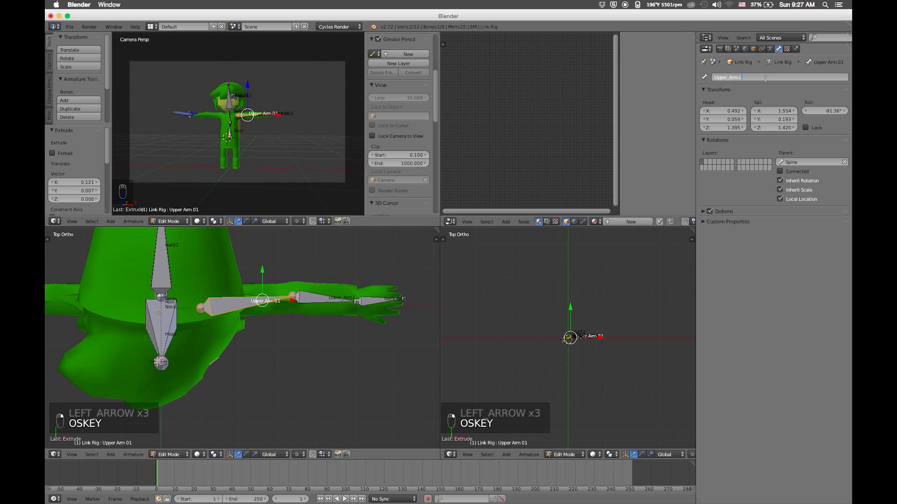
key(Return)
right_click(373, 303)
click(742, 77)
text(Hand)
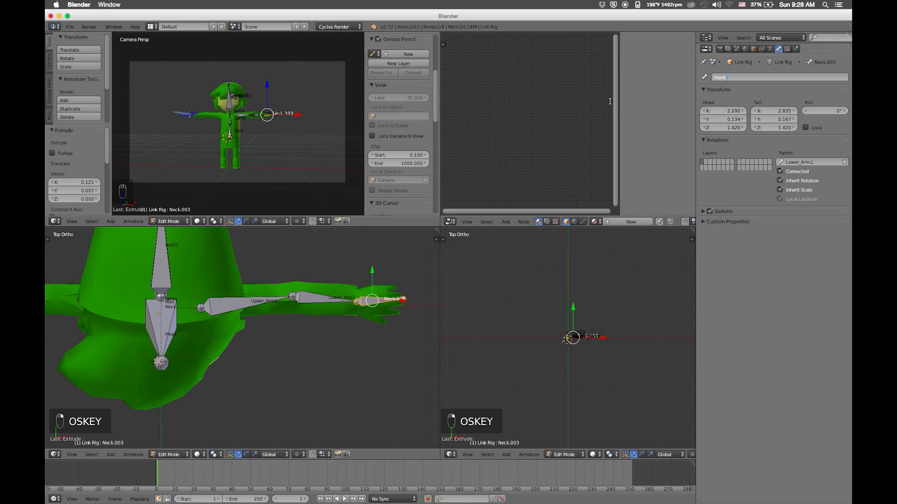
text(.L)
key(Return)
Raise the elbow joint between Upper_Arm.L and Lower_Arm.L to the arm's centre as seen from the front
shift+middle_drag(189, 344, 280, 351)
ctrl+middle_drag(280, 350, 300, 338)
shift+middle_drag(300, 339, 306, 350)
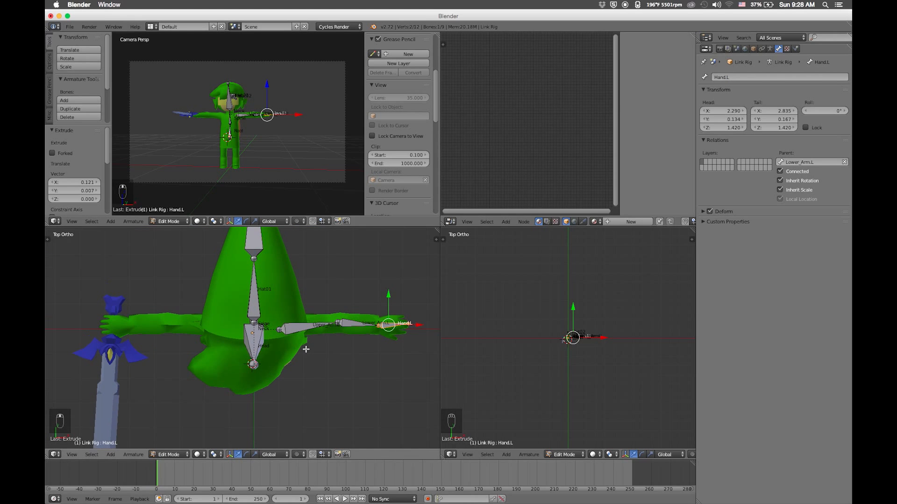
shift+middle_drag(322, 305, 323, 349)
key(1)
shift+middle_drag(323, 350, 332, 289)
shift+middle_drag(332, 289, 203, 380)
shift+middle_drag(379, 294, 302, 347)
super+click(305, 345)
drag(309, 311, 308, 304)
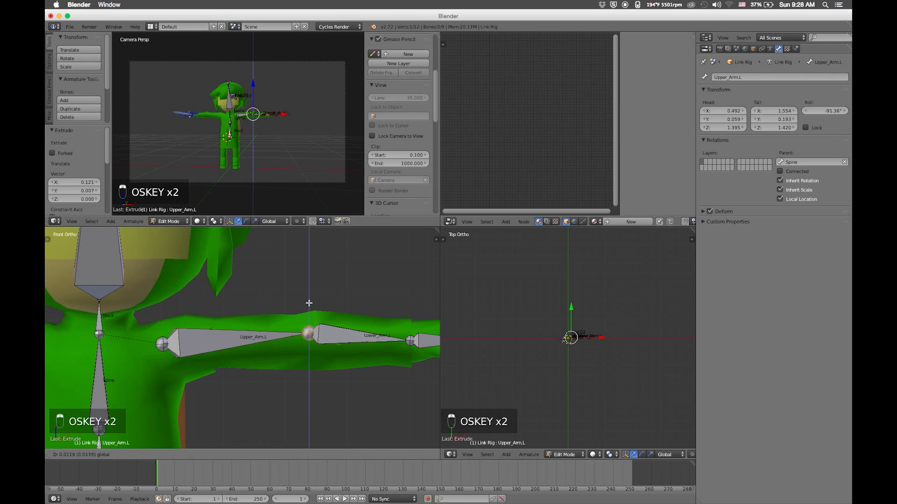
Adjust the height of the wrist joint and fine-tune the elbow joint within the arm mesh
shift+middle_drag(396, 333, 276, 323)
super+click(288, 328)
click(291, 304)
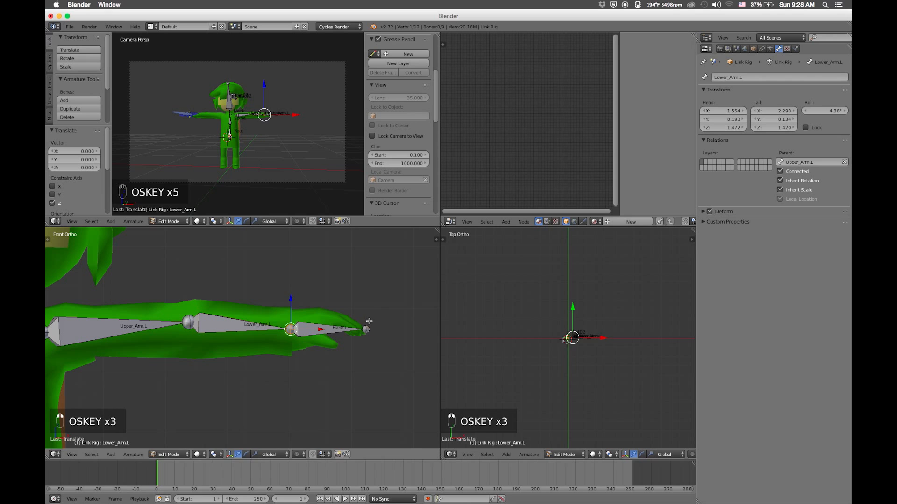
right_drag(369, 321, 369, 315)
shift+middle_drag(205, 348, 369, 340)
super+click(357, 326)
drag(356, 284, 357, 286)
ctrl+middle_drag(307, 330, 338, 319)
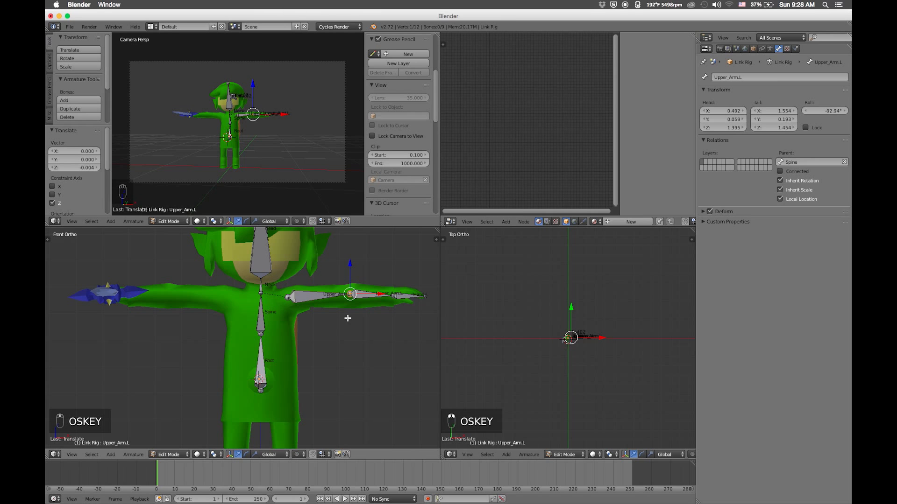
Duplicate the Spine bone down to the character's left hip
mouse_move(352, 318)
ctrl+middle_down()
mouse_move(351, 310)
mouse_move(345, 320)
ctrl+middle_up()
mouse_move(306, 313)
shift+middle_down()
mouse_move(309, 330)
mouse_move(308, 304)
shift+middle_up()
shift+middle_drag(279, 370, 277, 295)
super+click(270, 290)
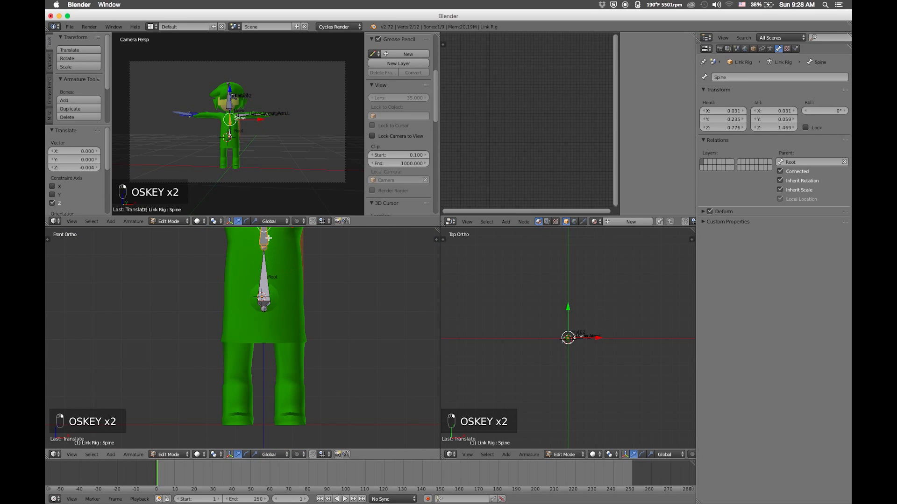
key(shift+d)
click(306, 330)
key(KP_1)
key(KP_3)
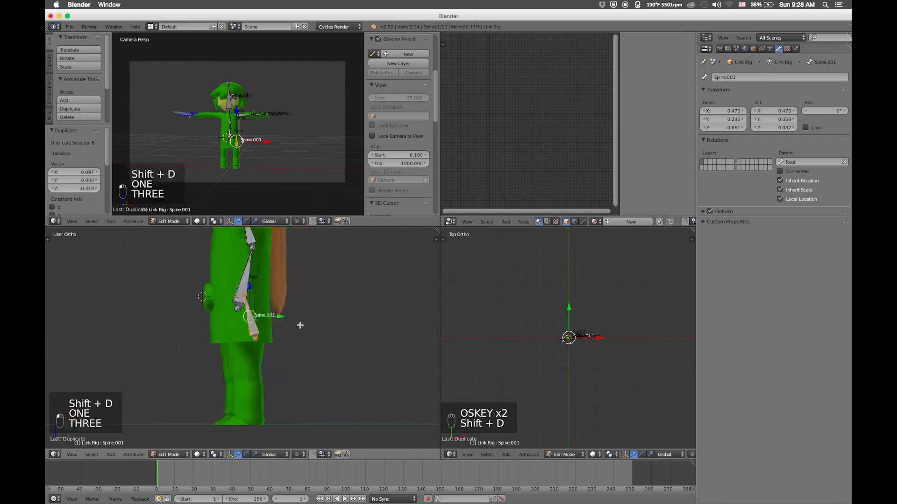
Turn the duplicated hip bone downward so it runs from the left hip to the knee
key(KP_1)
key(ctrl+Up)
shift+middle_drag(427, 277, 321, 229)
super+click(494, 102)
drag(478, 64, 479, 94)
scroll(542, 319, down, 4)
key(g)
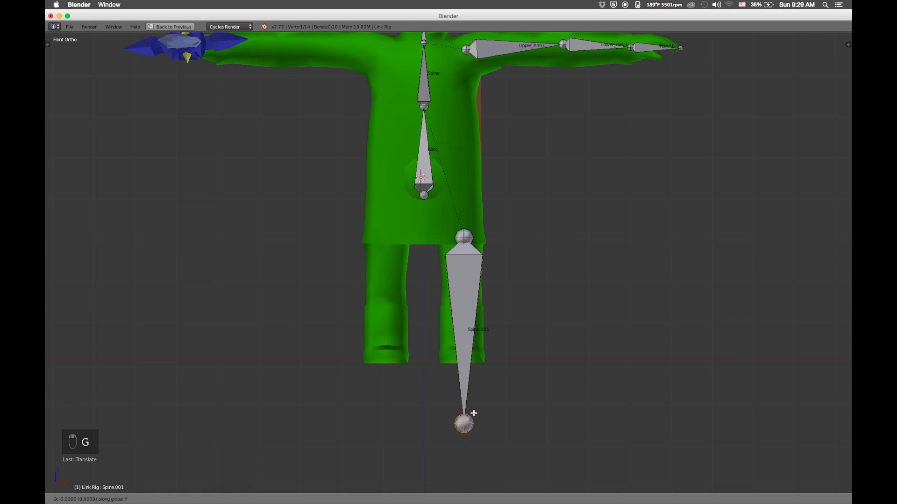
click(480, 291)
super+click(477, 242)
drag(497, 238, 493, 240)
key(g)
click(483, 230)
Place the thigh bone's tip at the left knee, matching the leg mesh from the front and the side
alt+super+click(464, 302)
key(g)
click(470, 286)
key(1)
key(3)
key(g)
click(466, 299)
Extrude a shin bone from the knee to the ankle and a foot bone forward to the toes
key(e)
click(453, 350)
key(e)
click(423, 378)
Align the foot bone's toe end with the left foot as seen from below
key(1)
key(7)
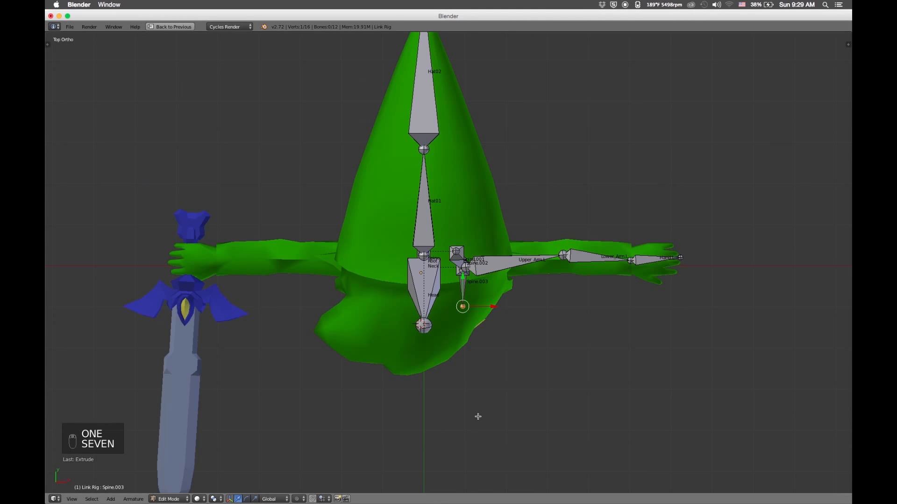
key(ctrl+7)
key(g)
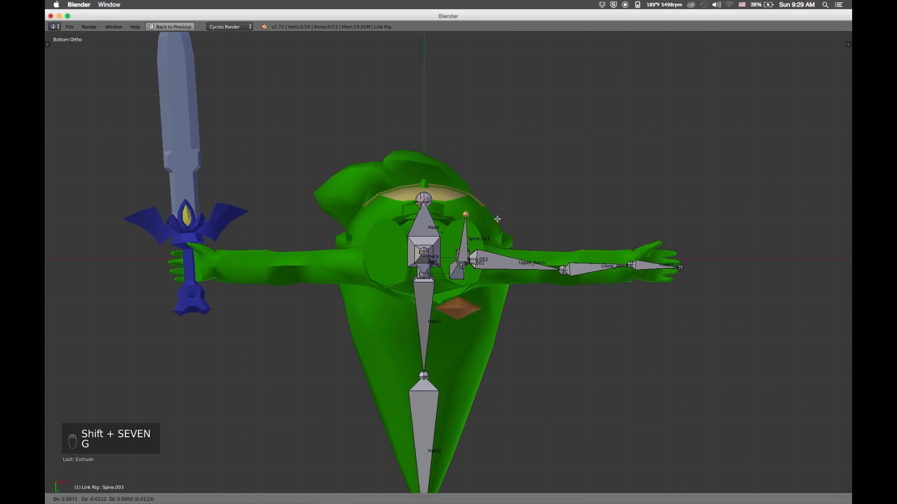
click(493, 223)
key(1)
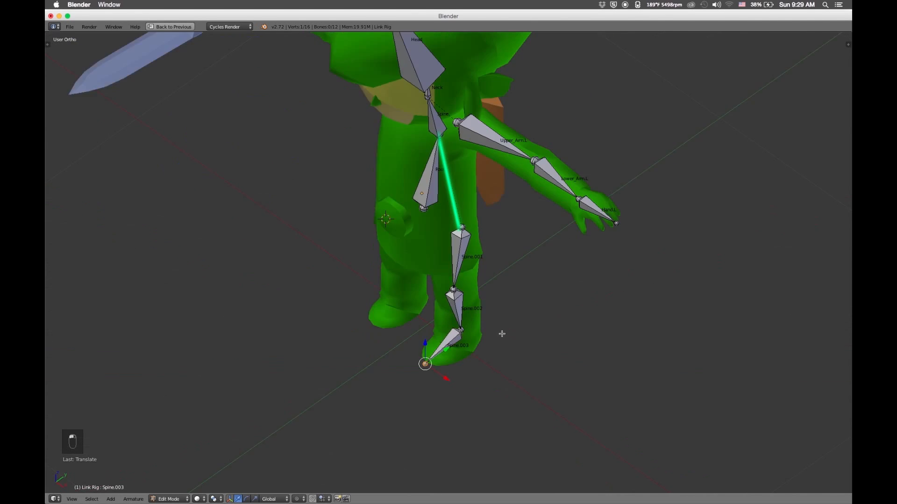
Rename the thigh bone as Upper_Leg.L and the shin bone as Lower_Leg.L
middle_drag(513, 339, 478, 365)
right_click(466, 247)
key(ctrl+Up)
click(756, 76)
text(U)
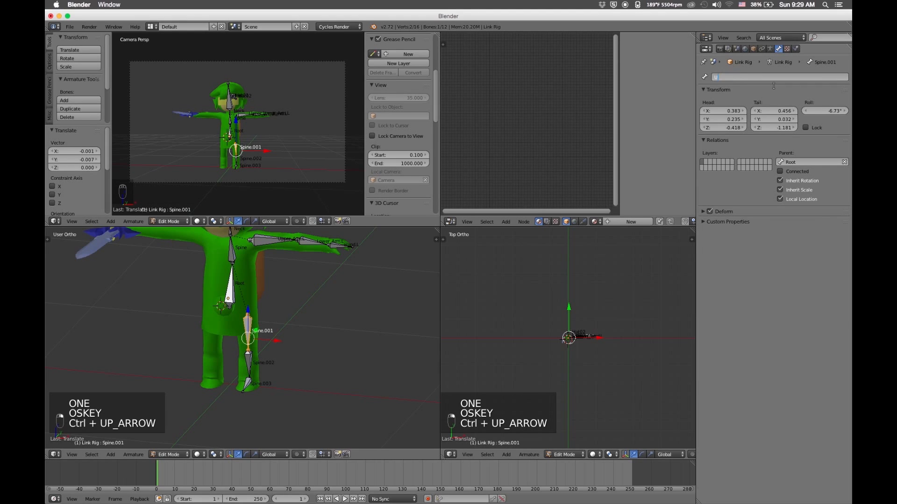
text(pper Le)
key(BackSpace)
key(BackSpace)
key(BackSpace)
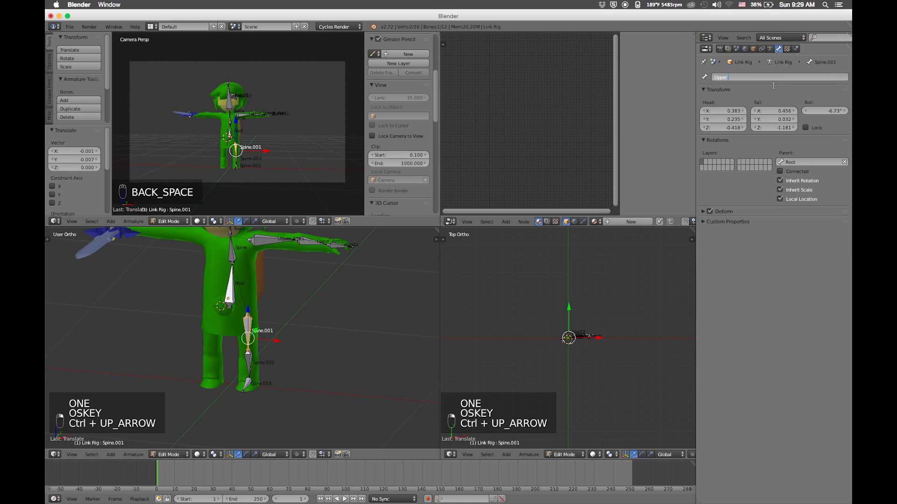
text(_Leg.L)
key(Return)
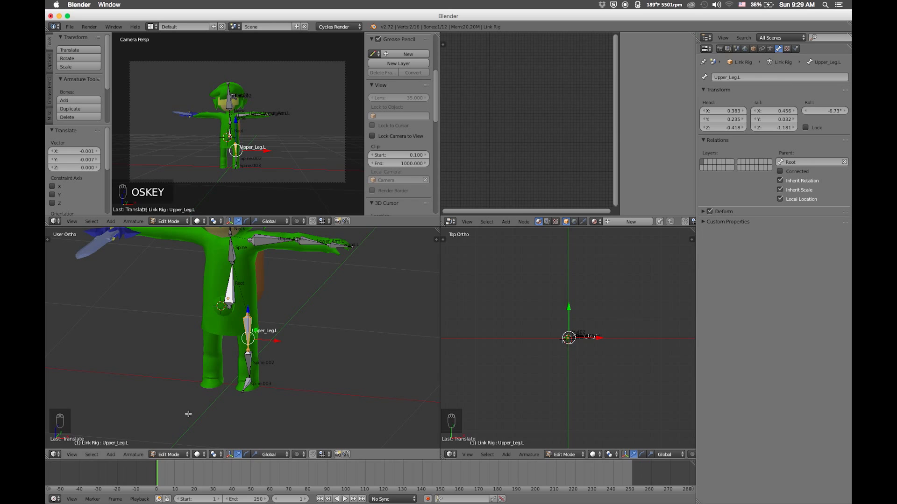
right_click(250, 364)
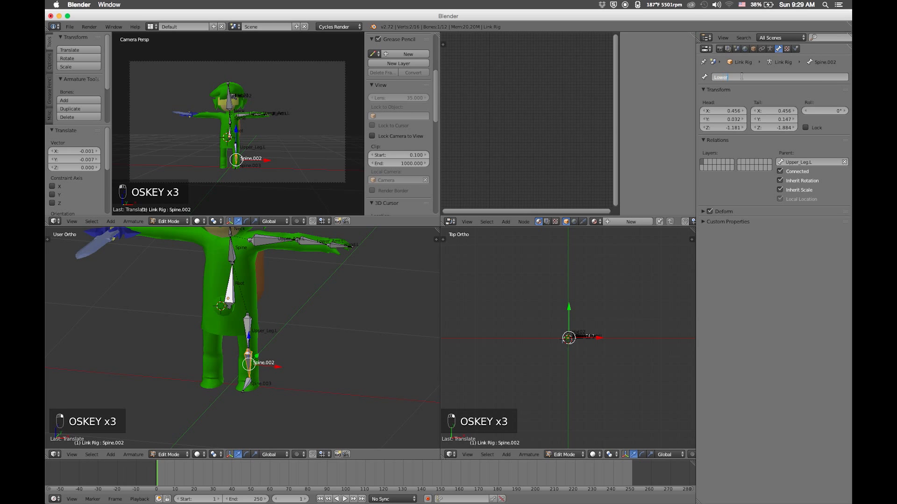
key(Return)
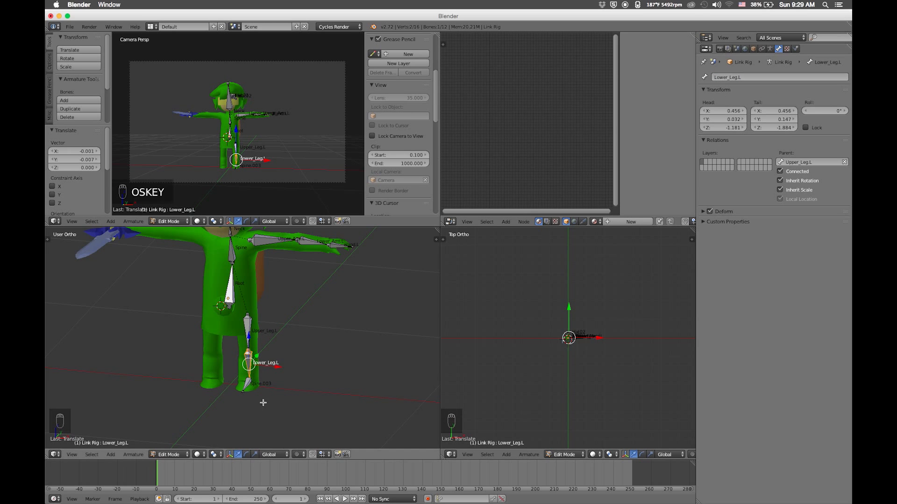
Rename the left foot bone as Foot.L
right_click(248, 382)
click(748, 77)
text(Foot.L)
key(Return)
Select all the left arm and left leg bones from the front and duplicate them sideways toward the body's right side
key(ctrl+Up)
scroll(446, 386, up, 5)
middle_drag(487, 324, 515, 336)
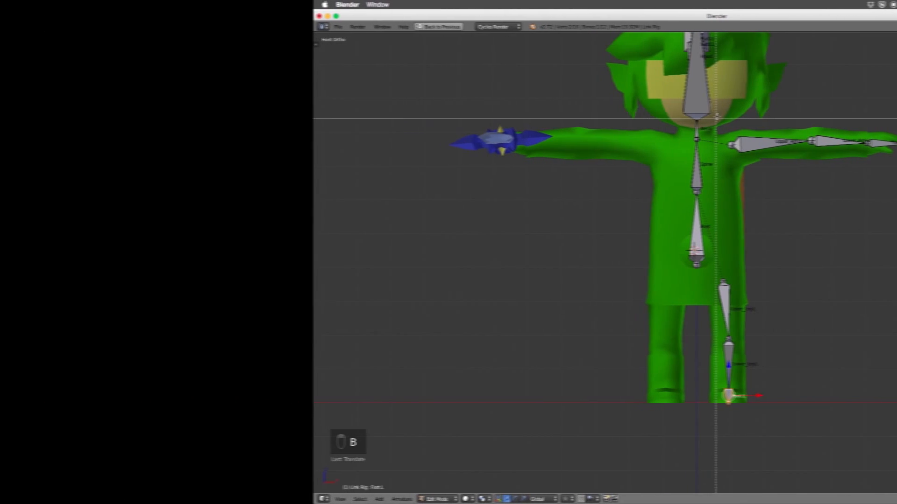
mouse_move(717, 116)
mouse_down()
mouse_move(774, 278)
mouse_move(874, 411)
mouse_move(894, 415)
mouse_up()
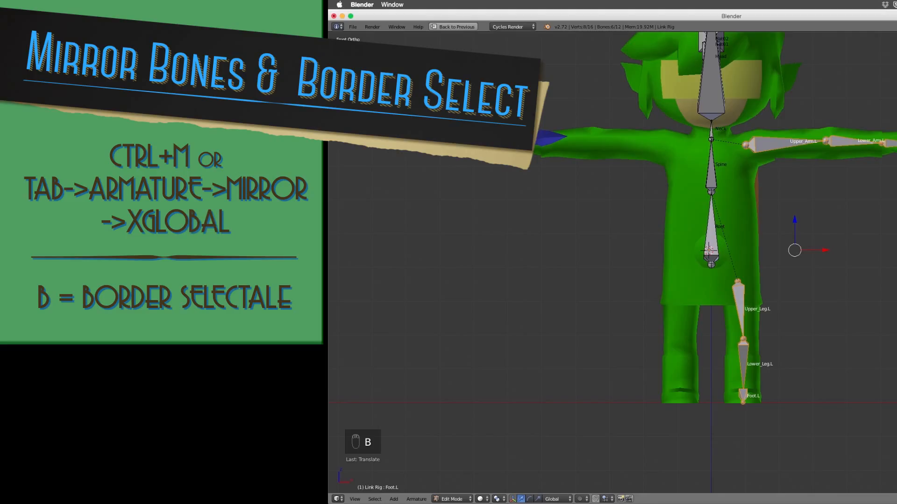
key(shift+d)
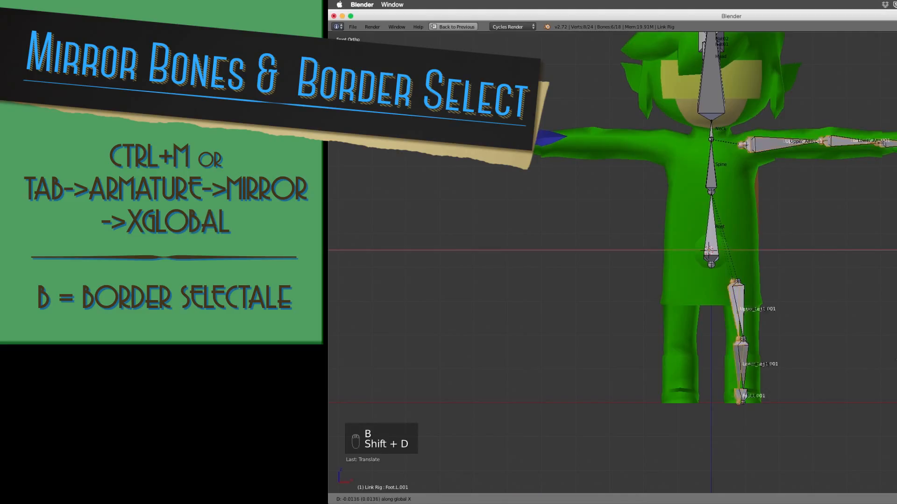
click(872, 362)
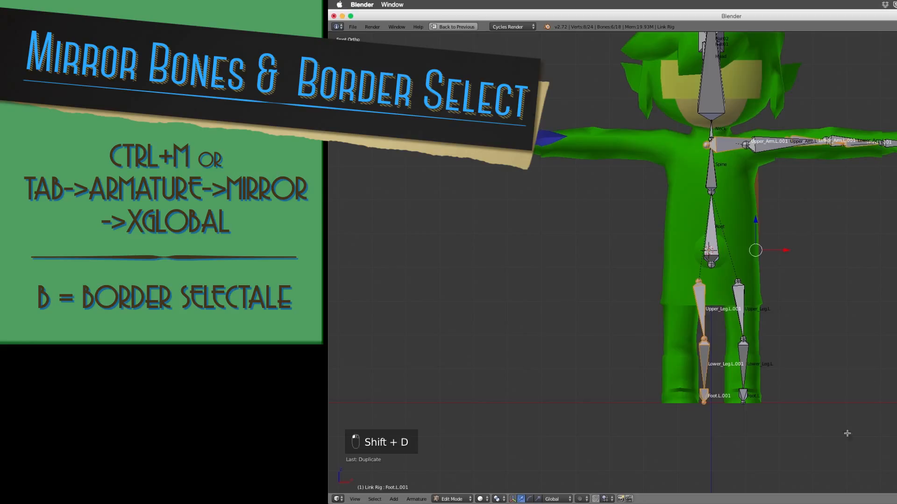
Mirror the duplicated bones across global X and move them along X onto the character's right arm and right leg
click(416, 499)
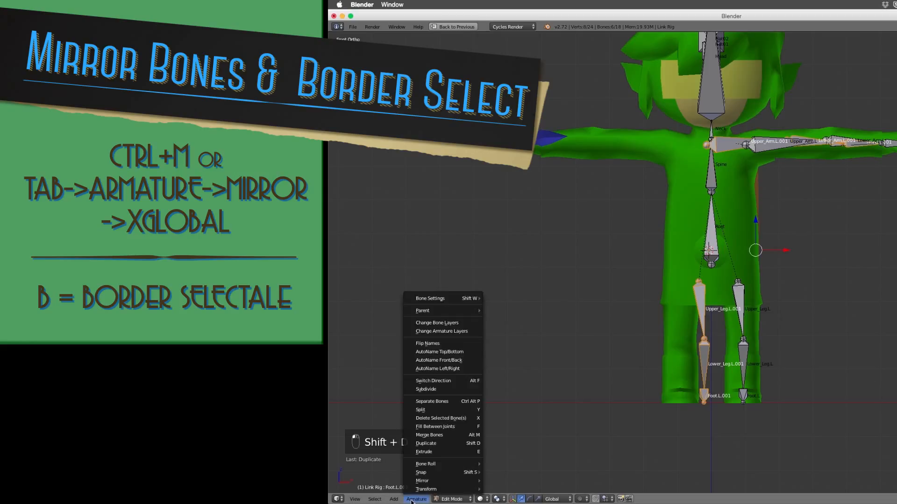
mouse_move(434, 471)
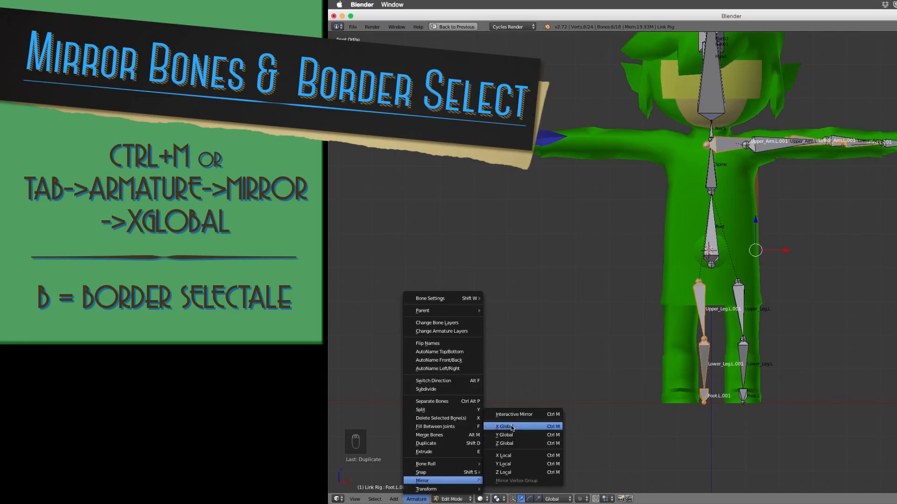
click(511, 427)
click(512, 429)
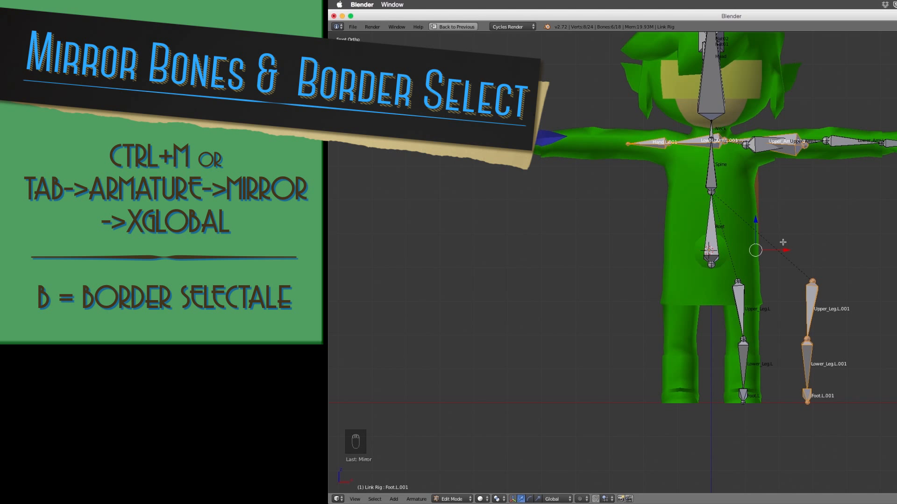
key(g)
key(x)
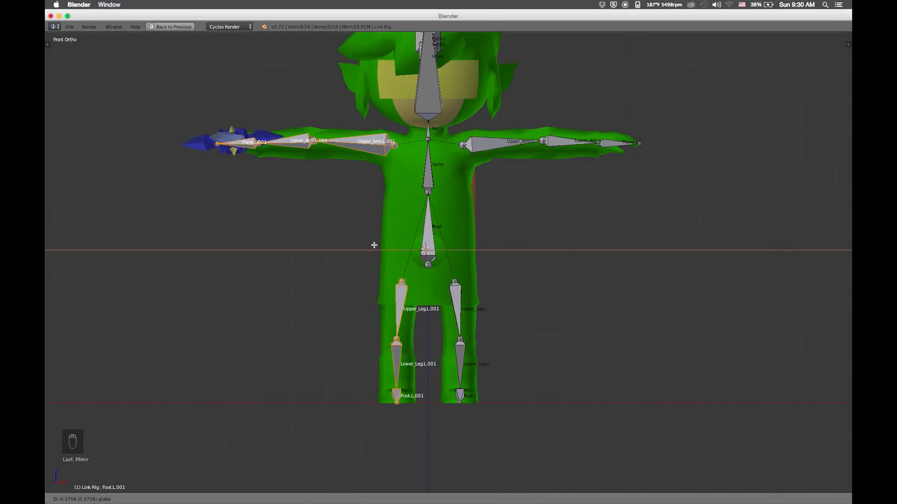
click(374, 245)
Check the mirrored arm and leg bones against the mesh from above, the front and below
key(7)
scroll(318, 275, up, 3)
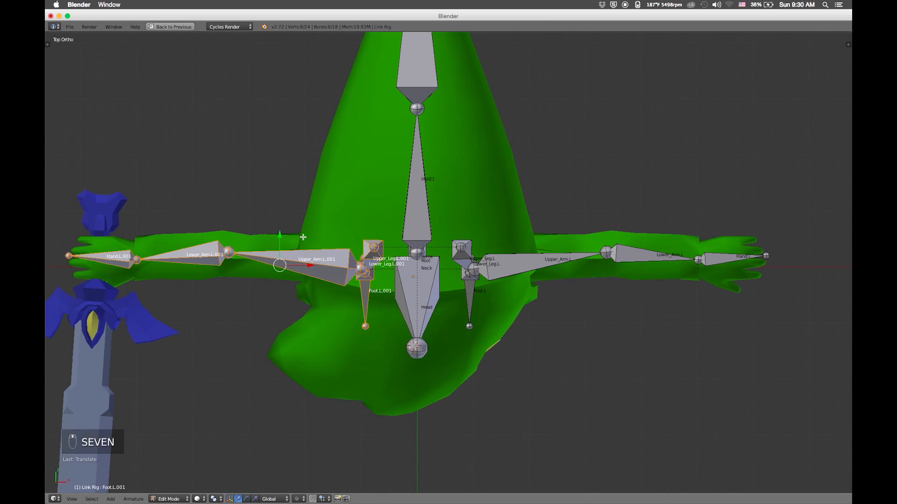
shift+middle_drag(515, 261, 368, 256)
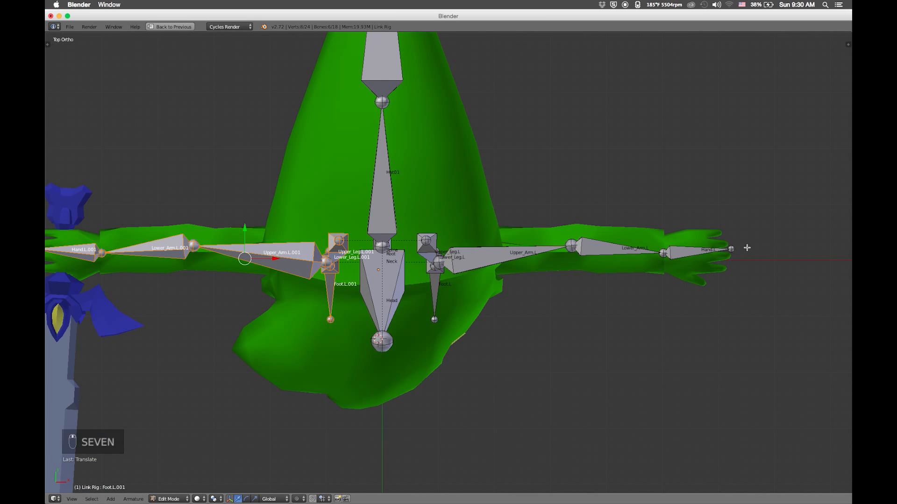
shift+middle_drag(245, 265, 306, 265)
key(b)
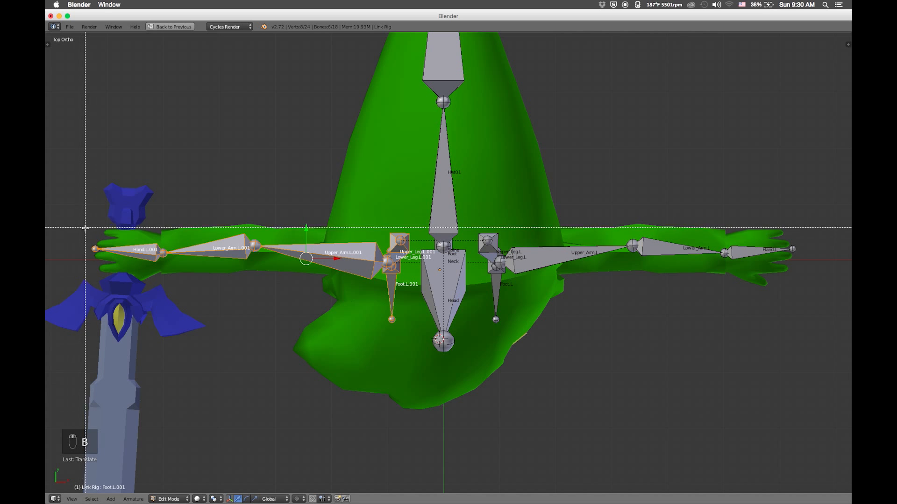
key(Escape)
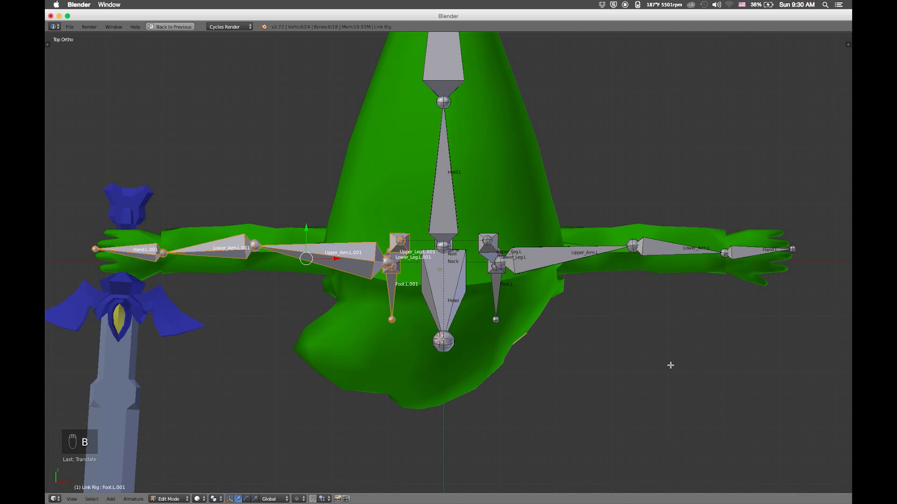
key(1)
ctrl+middle_drag(447, 393, 443, 429)
shift+middle_drag(443, 429, 458, 218)
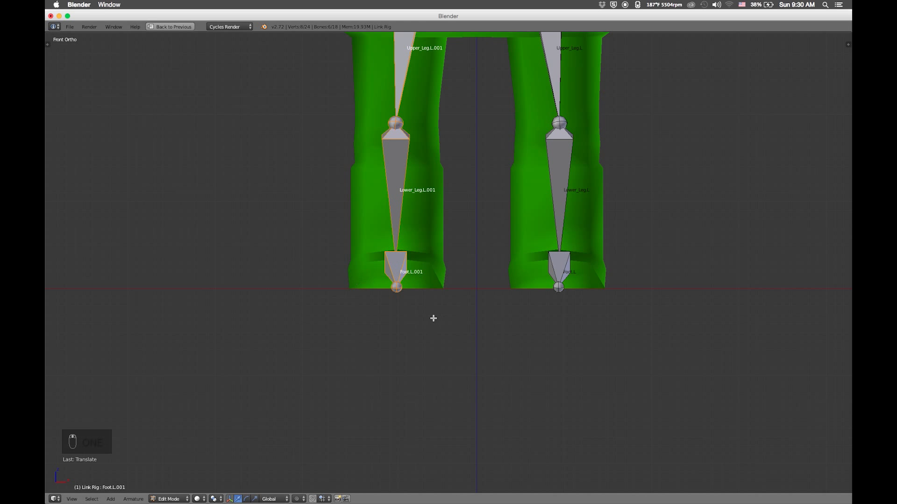
key(shift+7)
shift+middle_drag(433, 309, 471, 214)
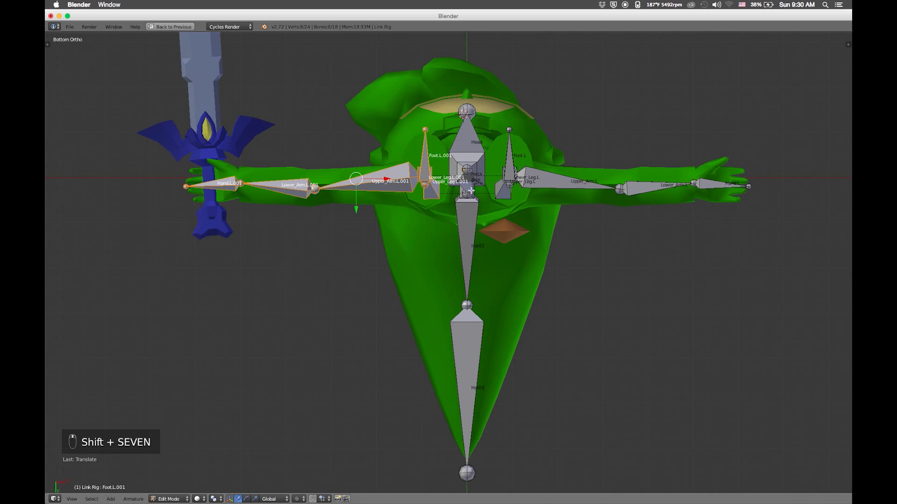
key(b)
key(Escape)
key(KP_1)
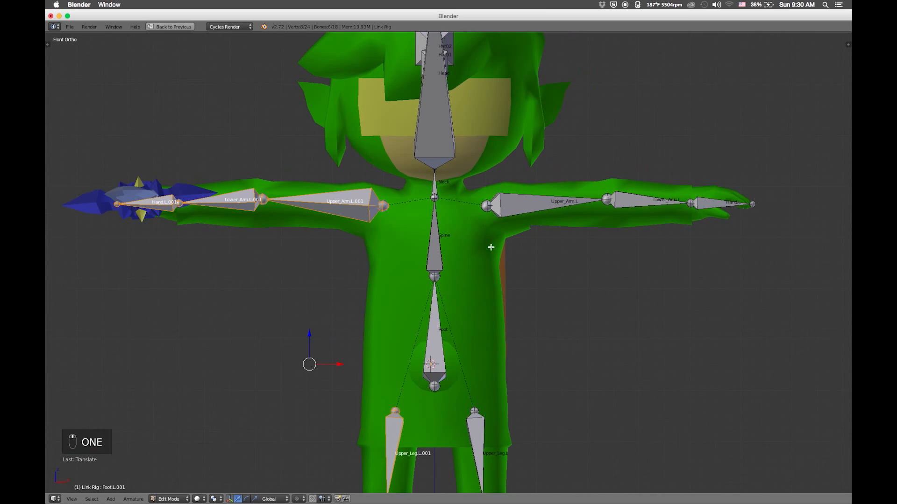
middle_drag(520, 241, 516, 269)
scroll(553, 215, down, 3)
middle_drag(552, 215, 544, 188)
key(KP_1)
shift+middle_drag(543, 198, 559, 221)
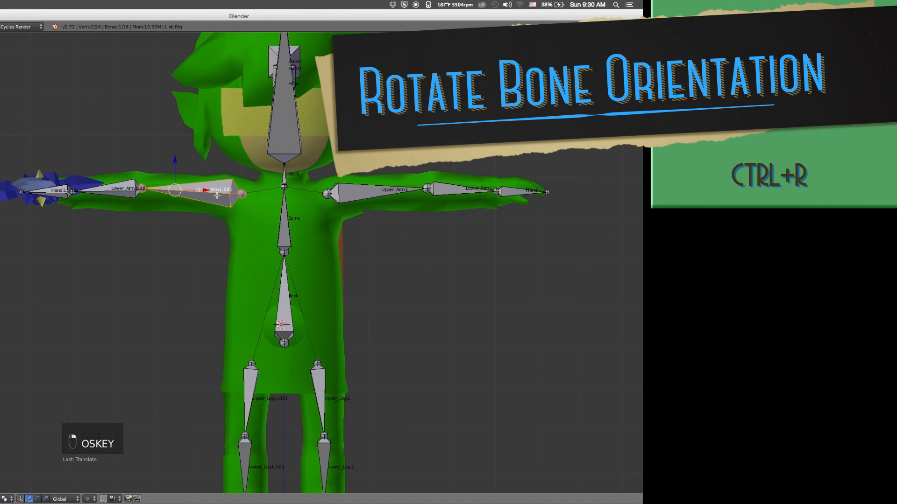
Try rolling the right upper arm bone by about 39° and undo that roll
super+click(218, 189)
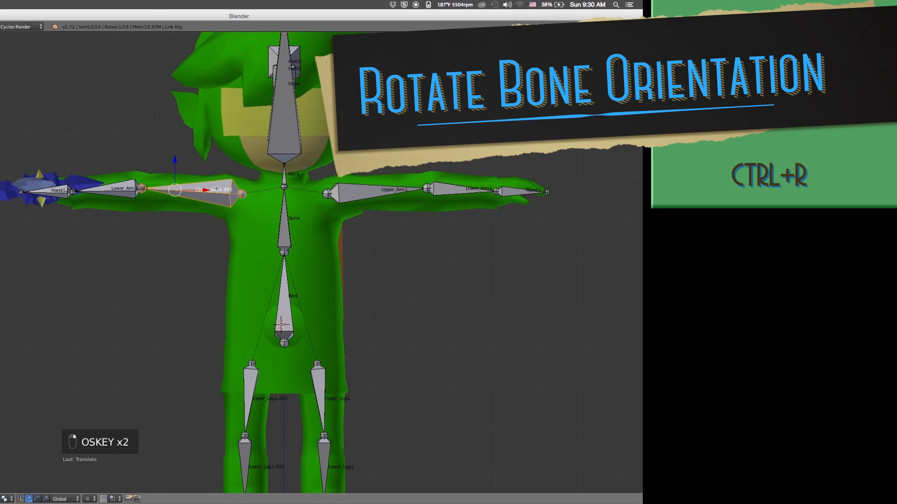
key(alt+r)
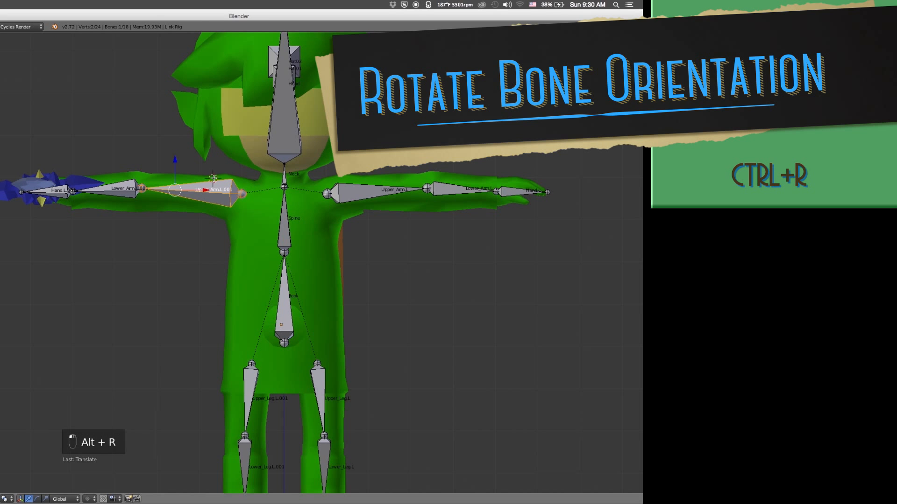
key(ctrl+r)
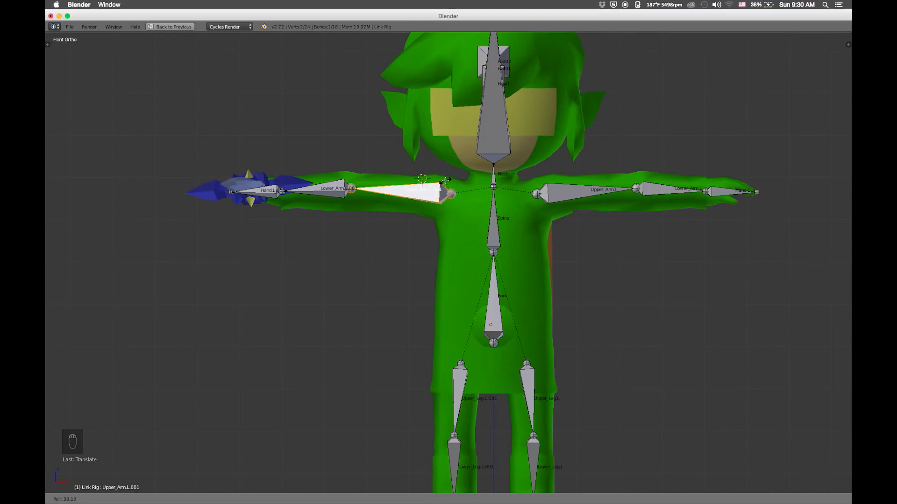
click(445, 181)
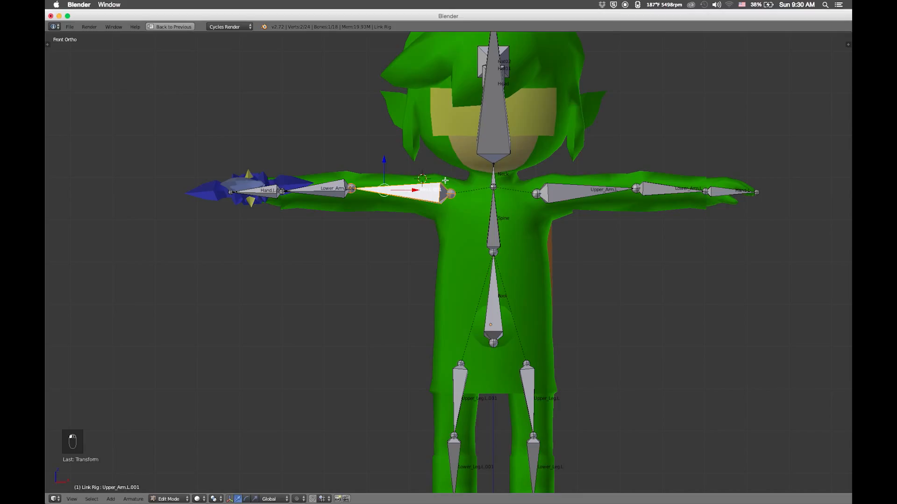
key(super+z)
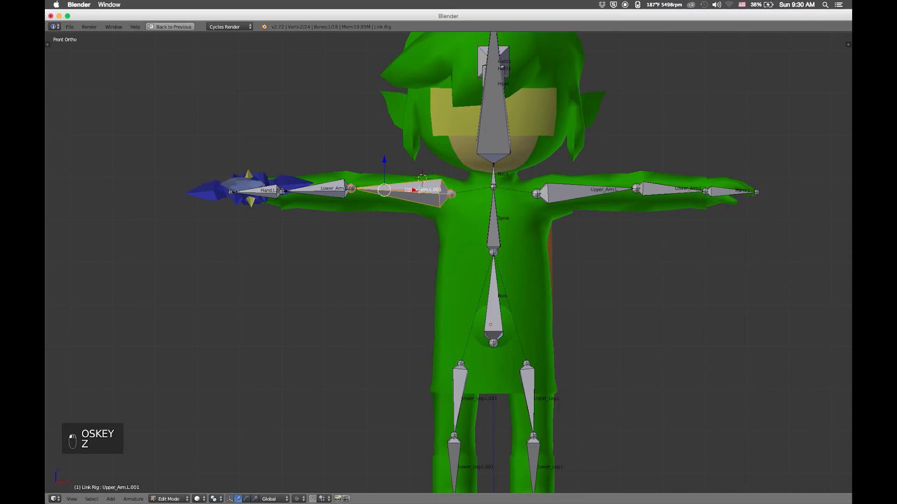
Roll the right upper arm bone by about 40° and adjust the roll of the right lower arm bone
key(ctrl+r)
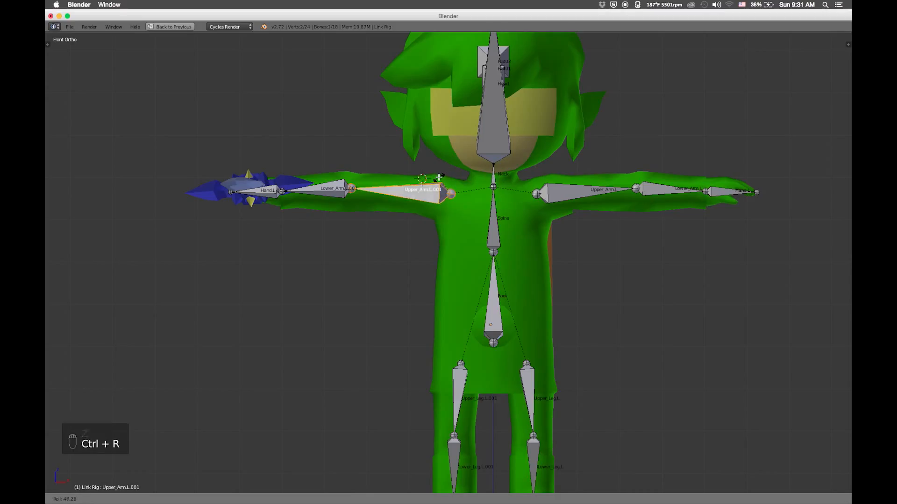
click(438, 179)
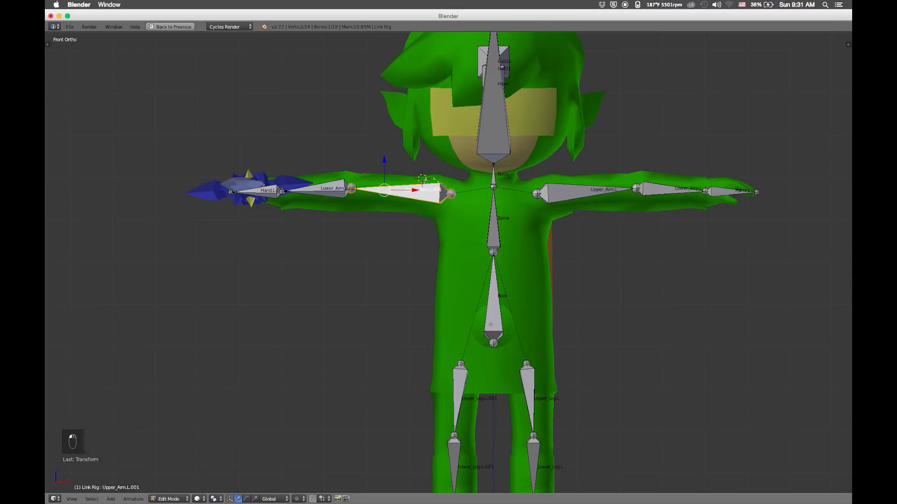
right_click(330, 189)
key(alt+r)
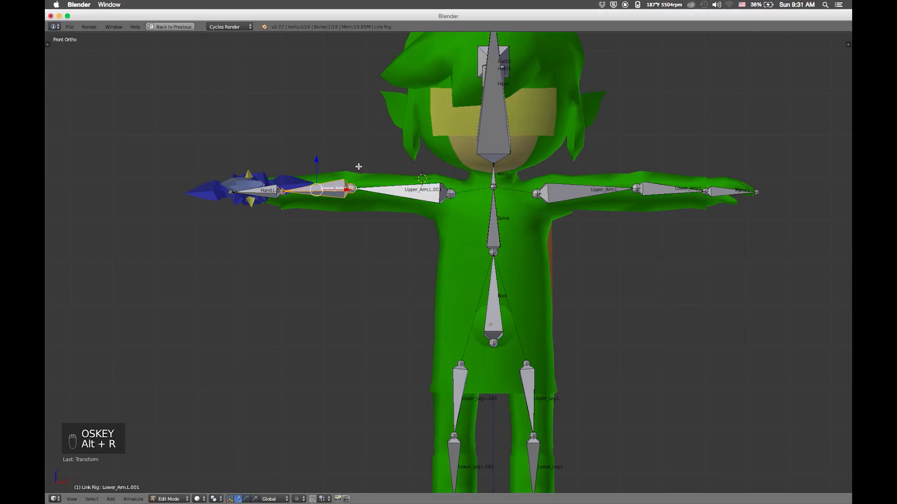
key(ctrl+r)
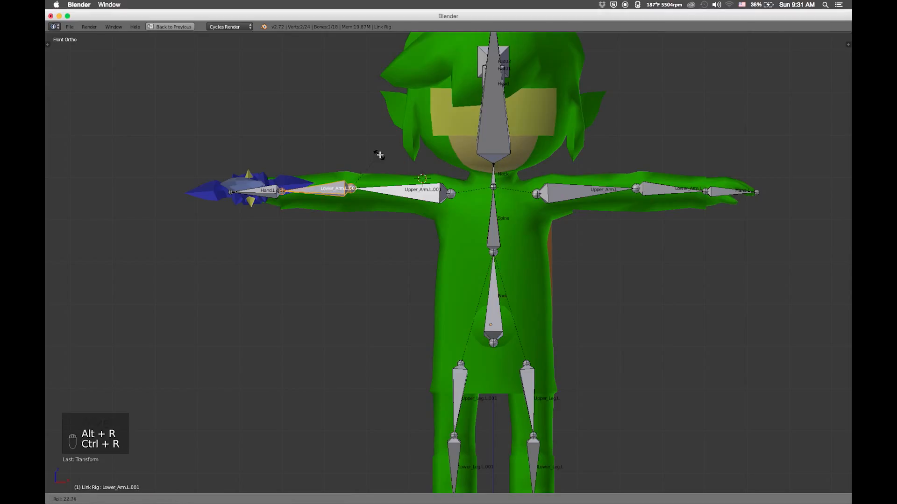
click(395, 152)
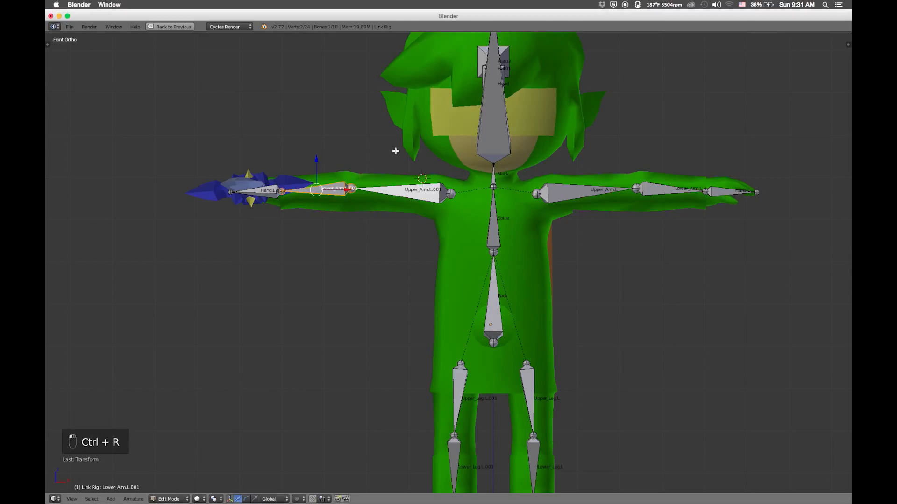
Roll the right hand bone by about 117°
right_click(263, 190)
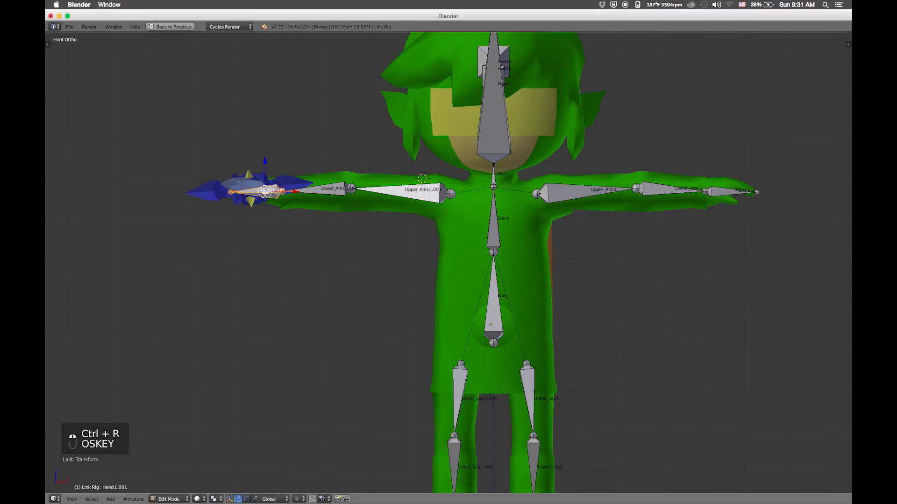
key(ctrl+r)
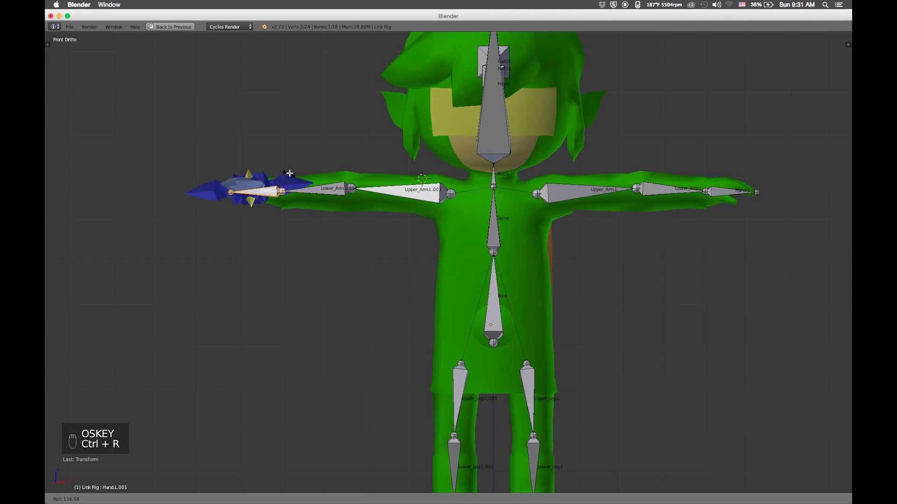
click(291, 173)
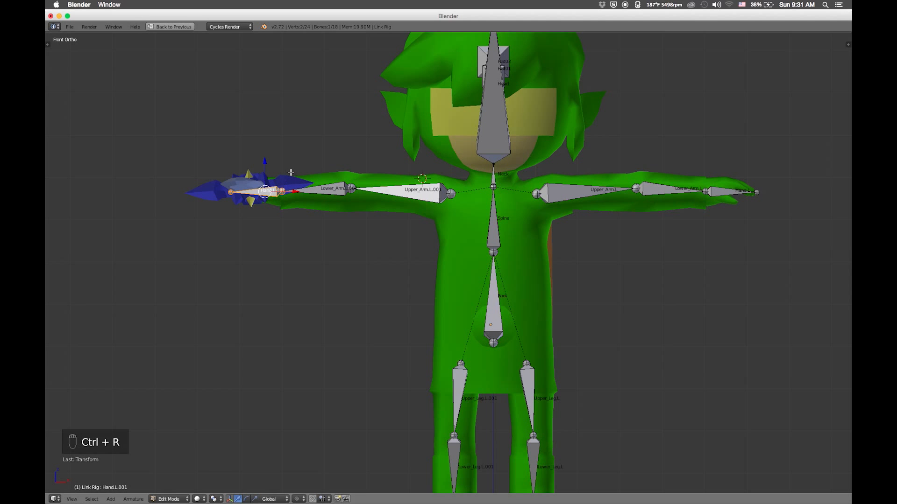
Inspect the bones of the whole rig against the character from behind and from the front
scroll(566, 189, down, 4)
mouse_move(542, 277)
shift+middle_down()
mouse_move(512, 202)
mouse_move(493, 270)
mouse_move(520, 279)
mouse_move(573, 272)
mouse_move(556, 283)
shift+middle_up()
scroll(517, 199, up, 1)
scroll(540, 232, down, 3)
scroll(523, 216, up, 3)
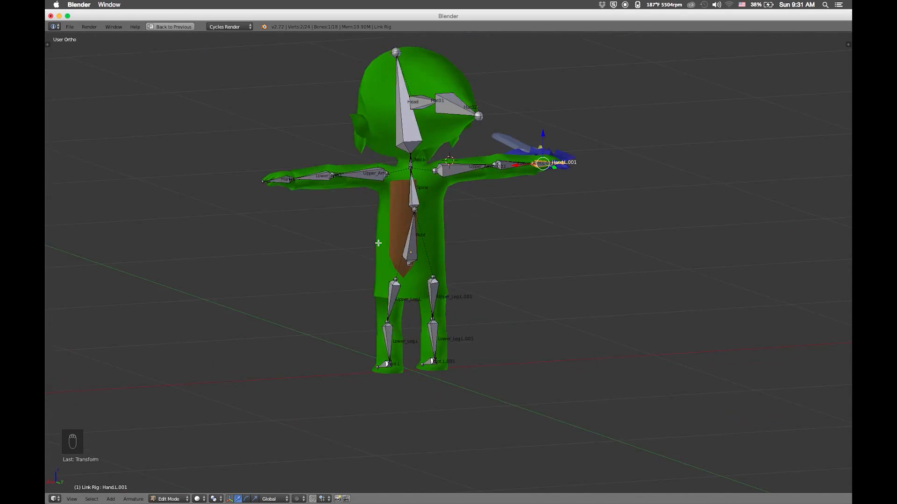
key(1)
scroll(561, 287, up, 3)
shift+middle_drag(510, 196, 462, 301)
scroll(462, 280, down, 2)
shift+middle_drag(456, 206, 447, 161)
Leave armature editing and select the Link_Main body mesh in Object Mode
key(Tab)
right_click(489, 256)
key(Tab)
key(Tab)
key(z)
key(z)
scroll(490, 232, down, 1)
middle_drag(490, 232, 486, 303)
key(1)
scroll(483, 286, down, 2)
key(1)
scroll(483, 329, up, 2)
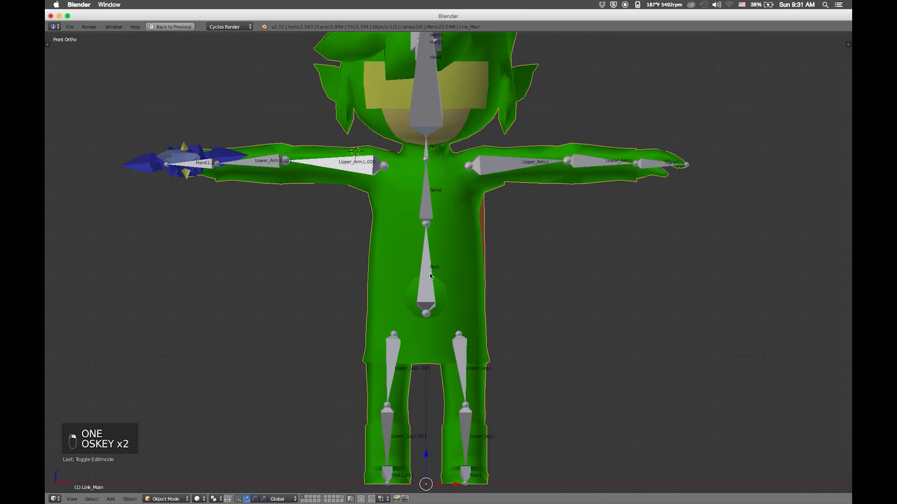
middle_drag(308, 216, 290, 284)
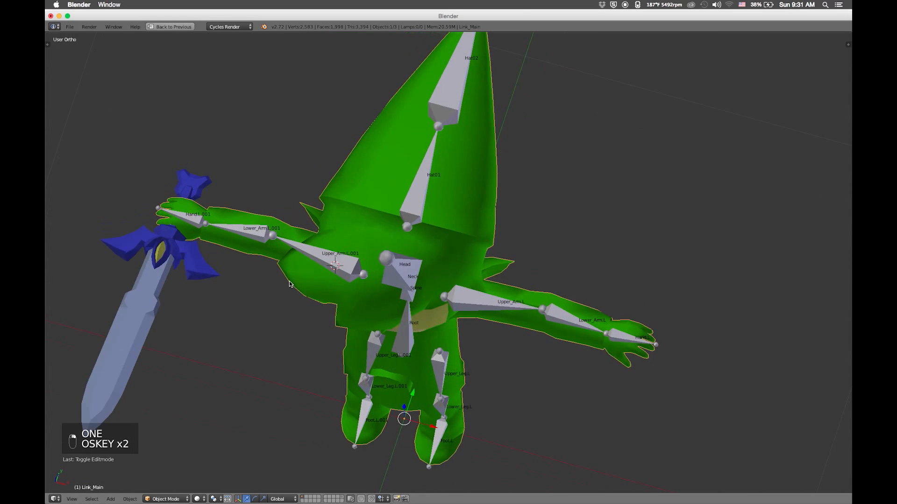
right_click(157, 256)
shift+right_click(175, 234)
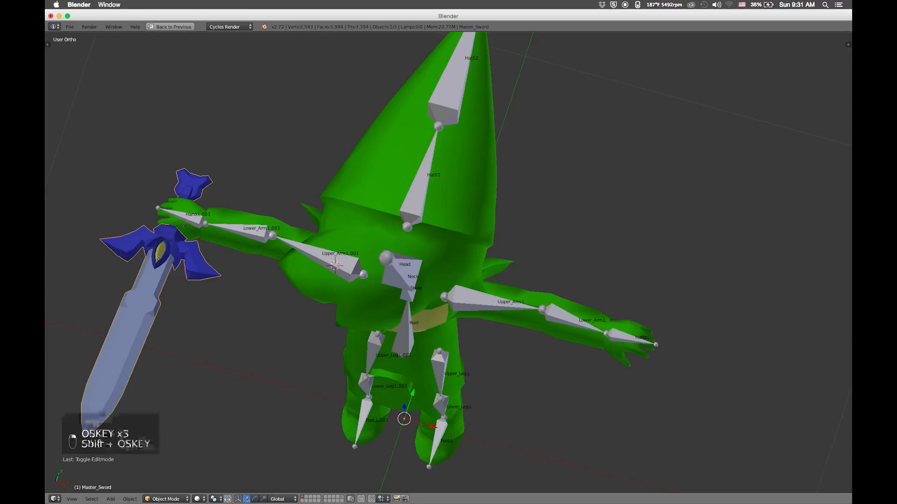
right_click(194, 221)
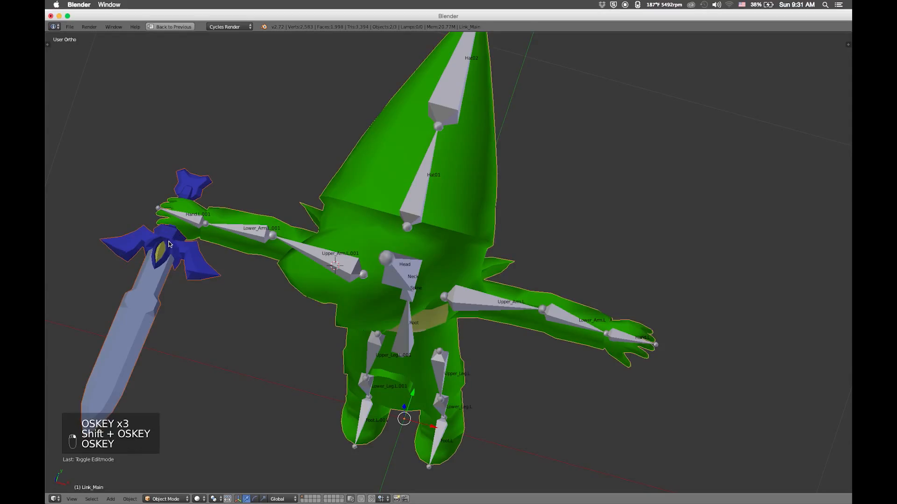
right_click(170, 243)
right_click(170, 243)
shift+right_click(193, 220)
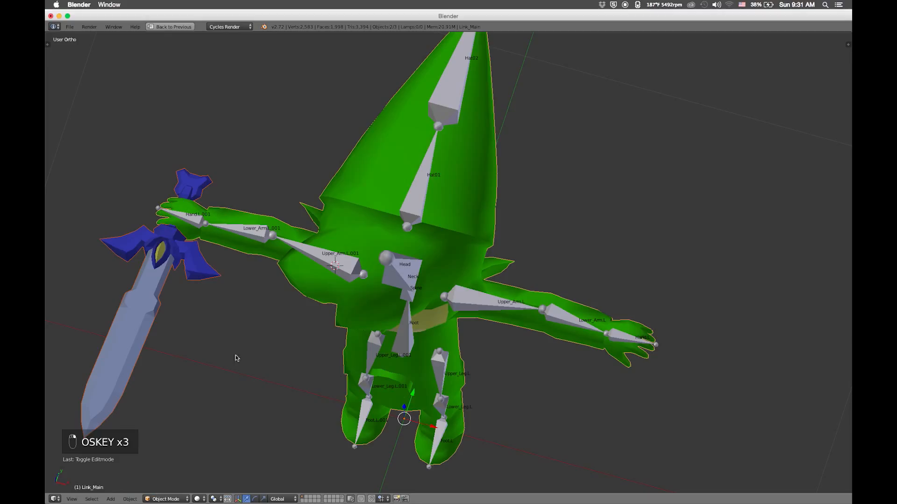
Select the Link Rig armature and switch it to Pose Mode
right_click(342, 256)
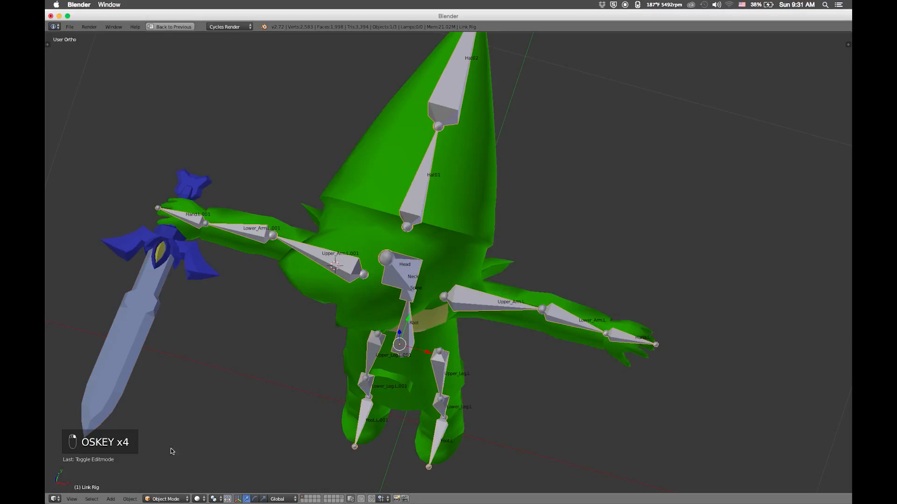
click(151, 499)
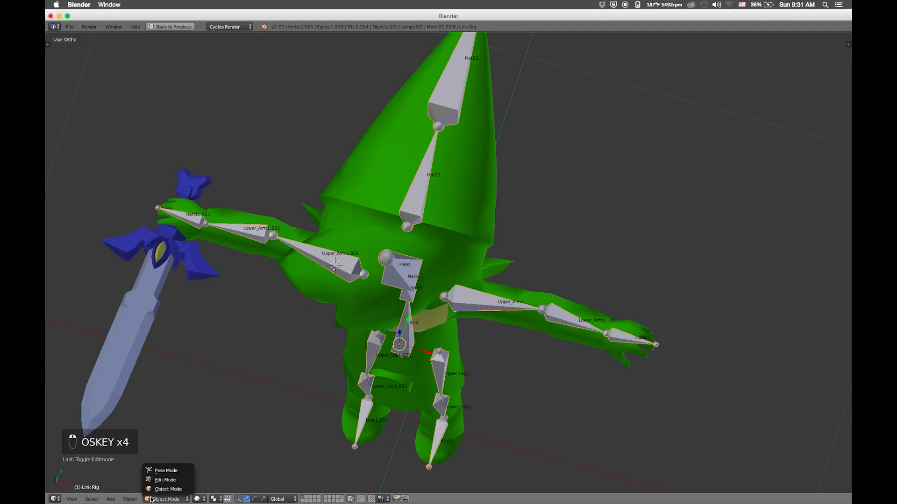
click(168, 472)
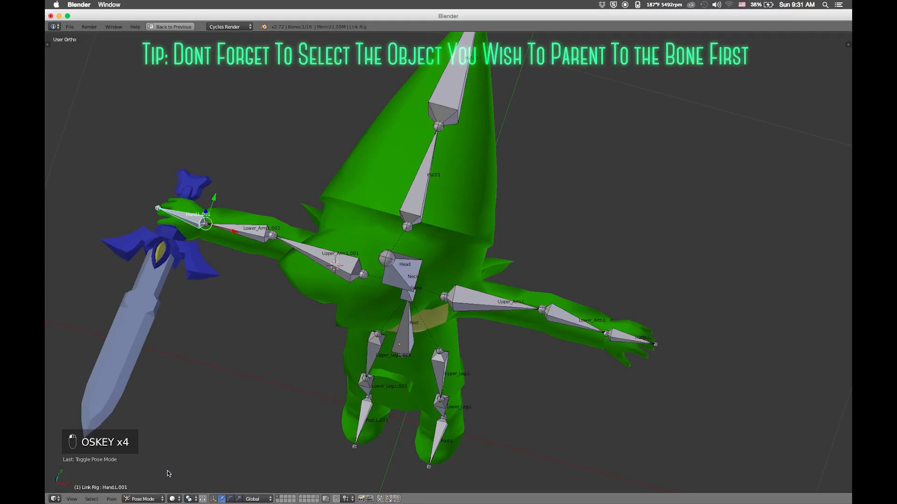
Parent the Master_Sword object to the sword-side hand bone Hand.L.001 using Bone Relative
right_click(152, 277)
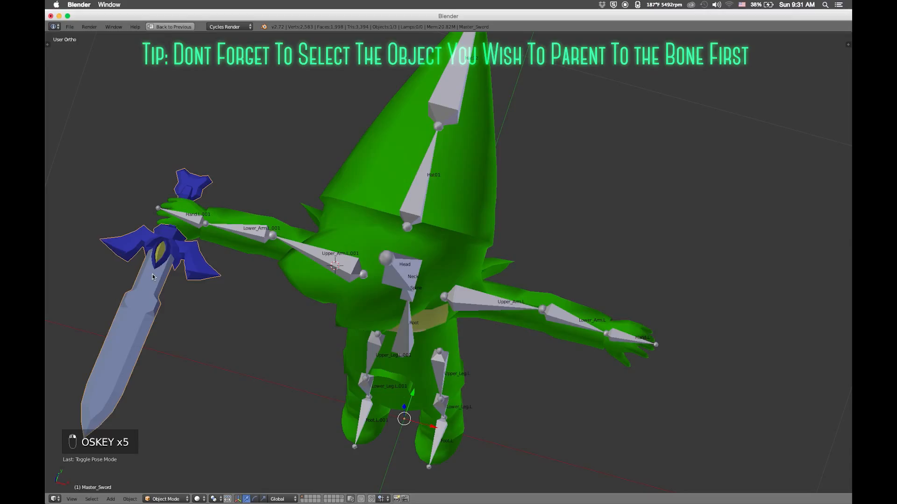
shift+right_click(192, 208)
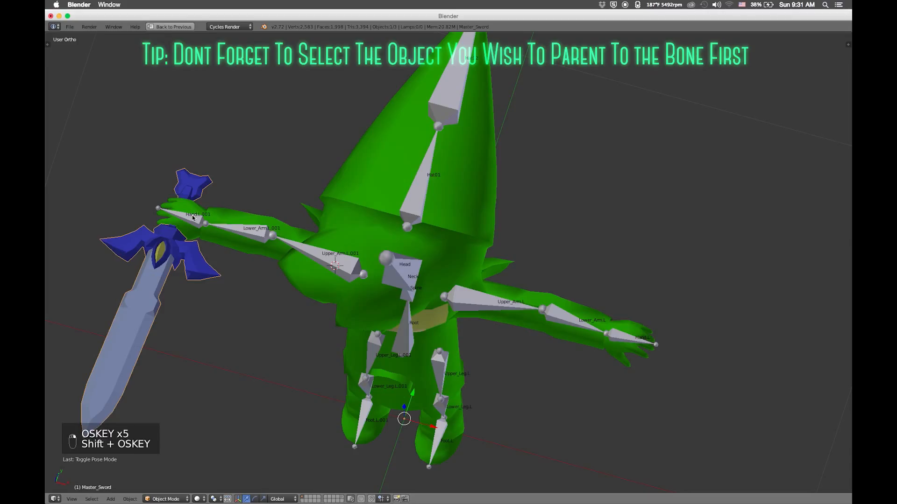
shift+right_click(193, 217)
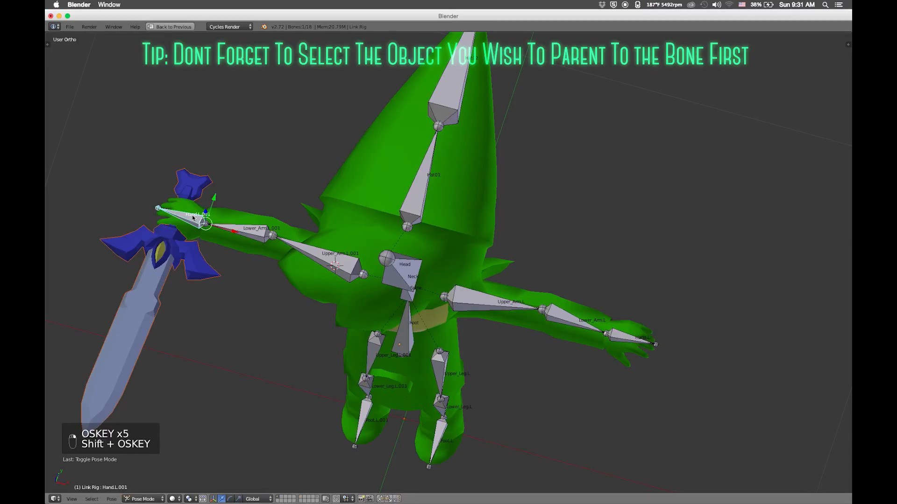
key(ctrl+p)
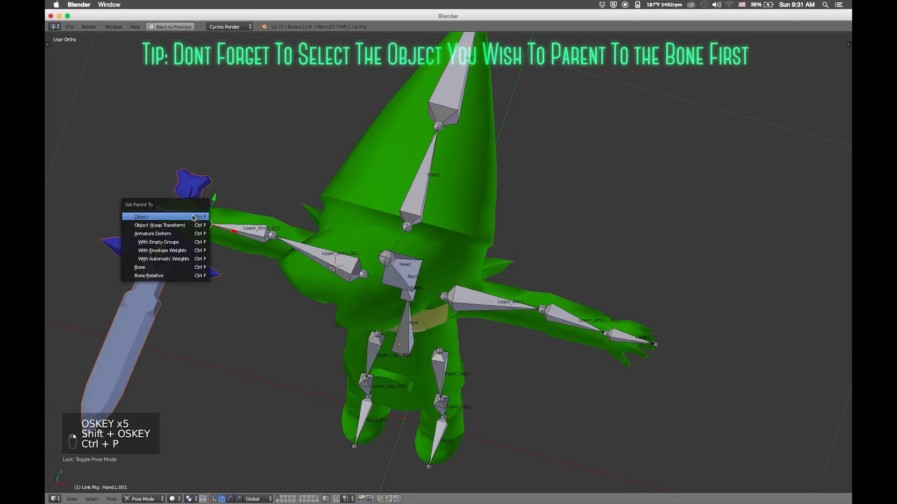
click(167, 275)
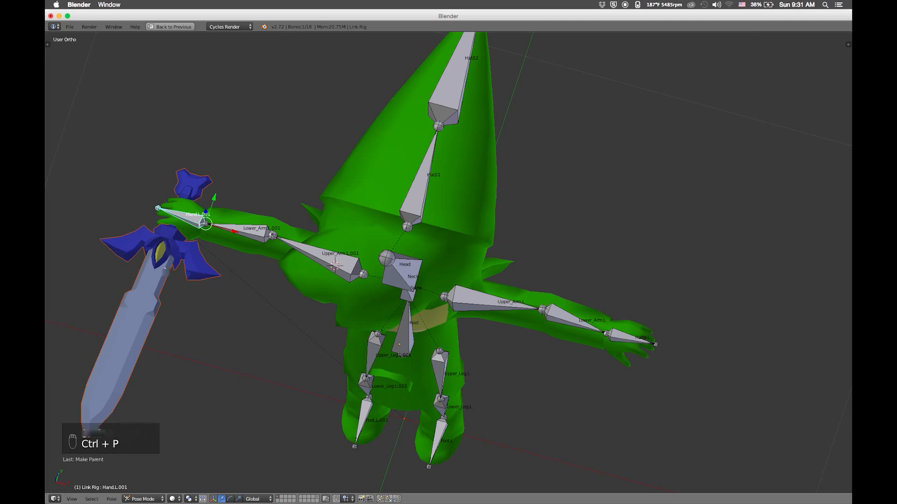
Test-rotate the sword-side hand bone to check how the sword moves with it, and undo the rotation
middle_drag(234, 305, 256, 280)
key(super)
key(r)
key(r)
key(super+z)
middle_drag(248, 255, 243, 242)
Parent the Link_Main body mesh to the rig via its Root bone, using Armature Deform With Empty Groups
key(super)
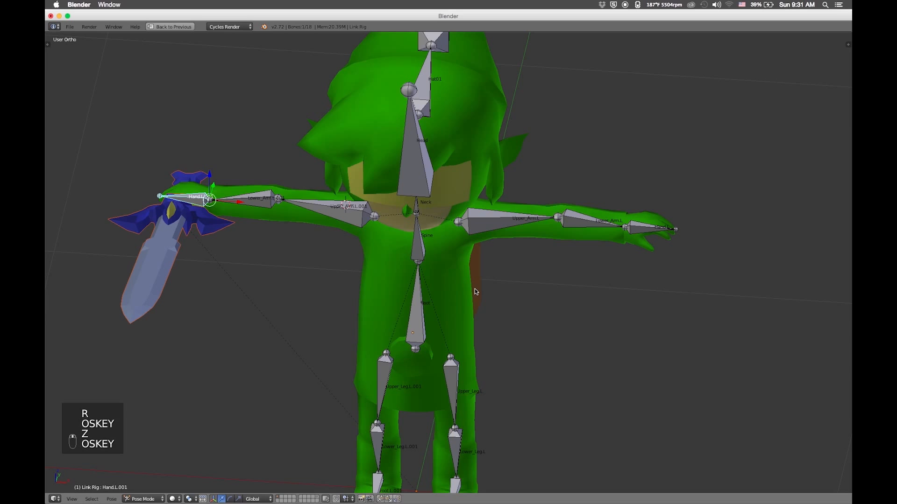
right_click(474, 290)
key(shift+super)
right_click(422, 312)
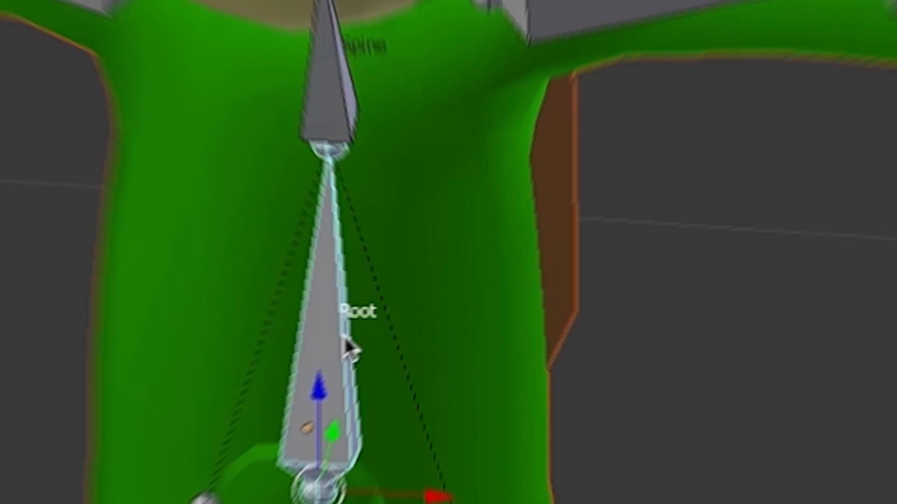
key(ctrl+p)
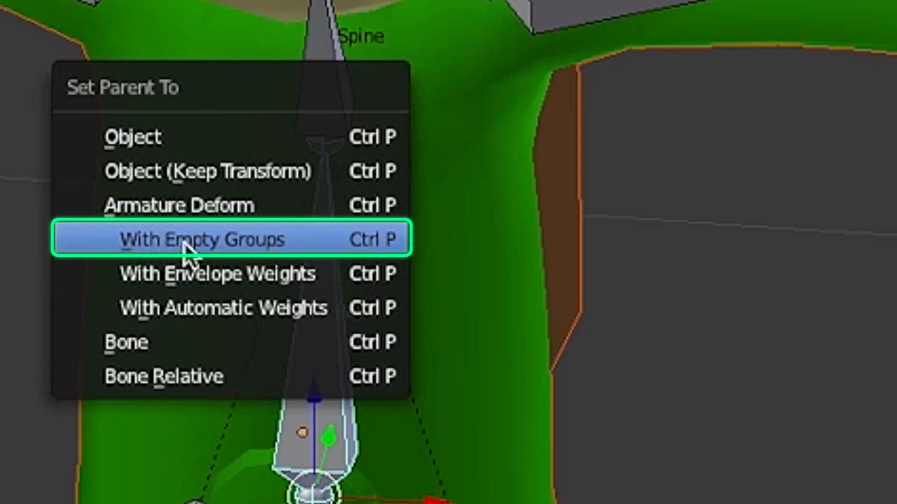
click(152, 246)
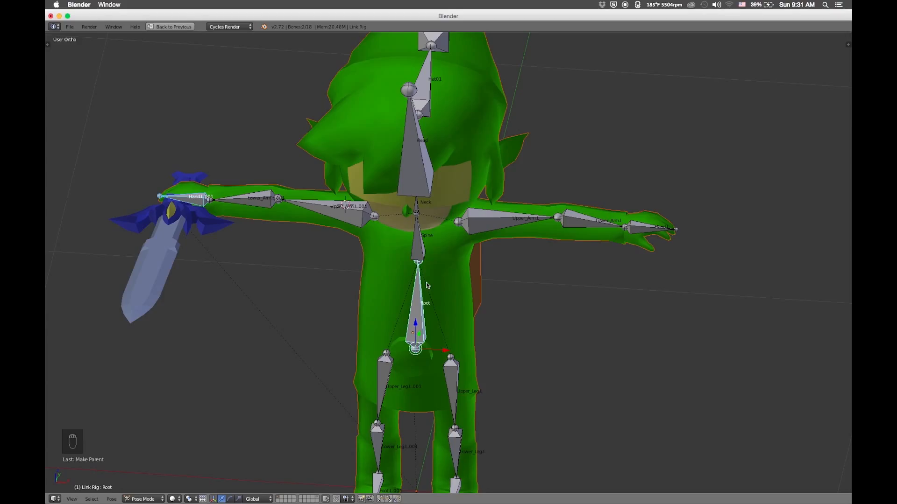
Select the Link_Main mesh, show its vertex groups in the full layout and make Root the active group
key(super)
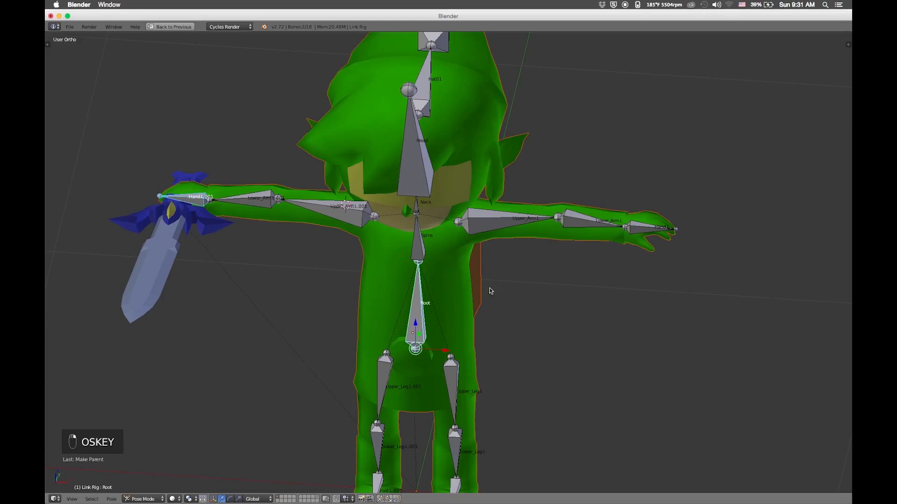
right_click(461, 279)
key(1)
scroll(499, 283, down, 2)
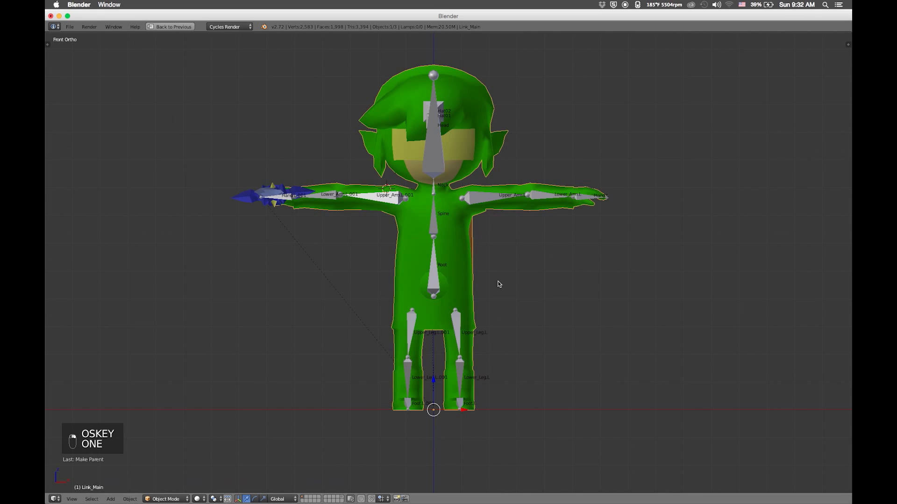
key(ctrl+Up)
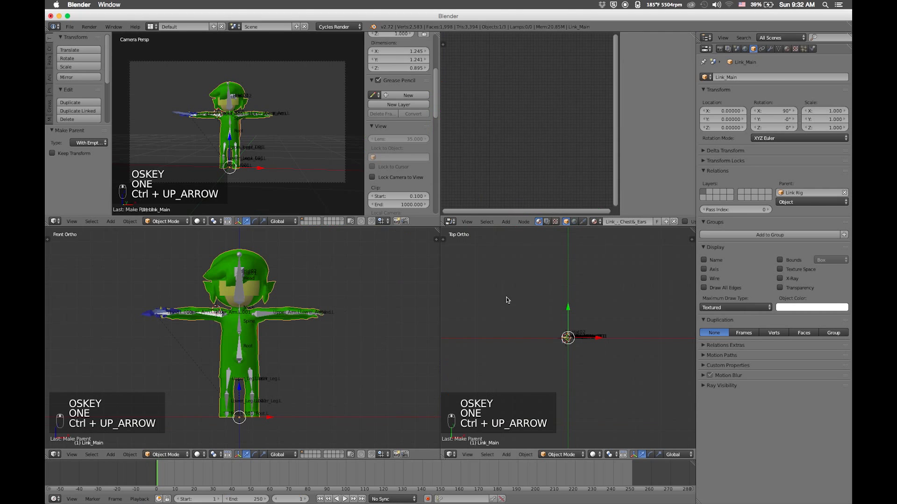
click(778, 49)
scroll(743, 154, up, 8)
click(778, 49)
scroll(745, 152, up, 13)
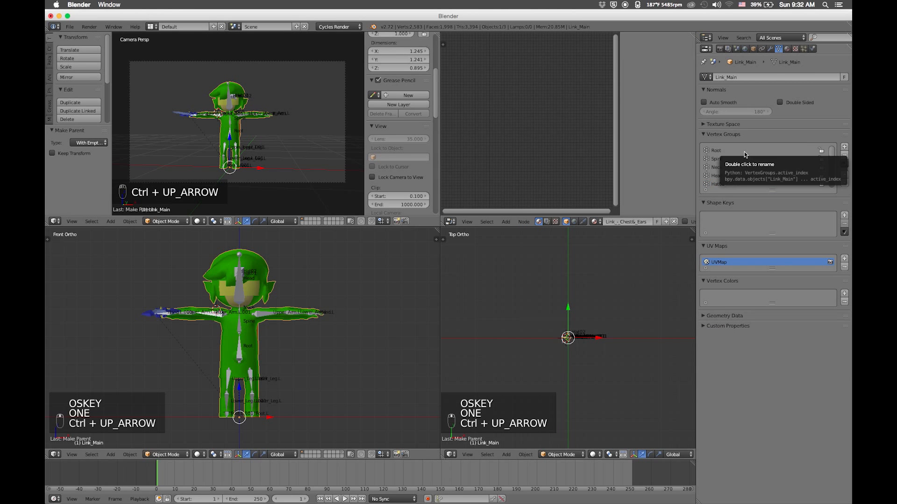
click(721, 148)
Enter Edit Mode on Link_Main in a maximized wireframe front view, deselect everything and switch to face selection
scroll(310, 355, up, 6)
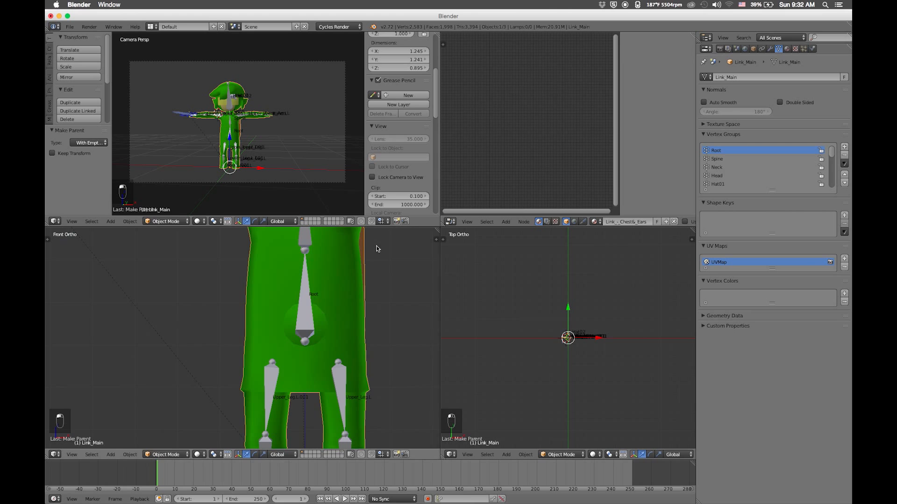
key(Tab)
key(ctrl+Up)
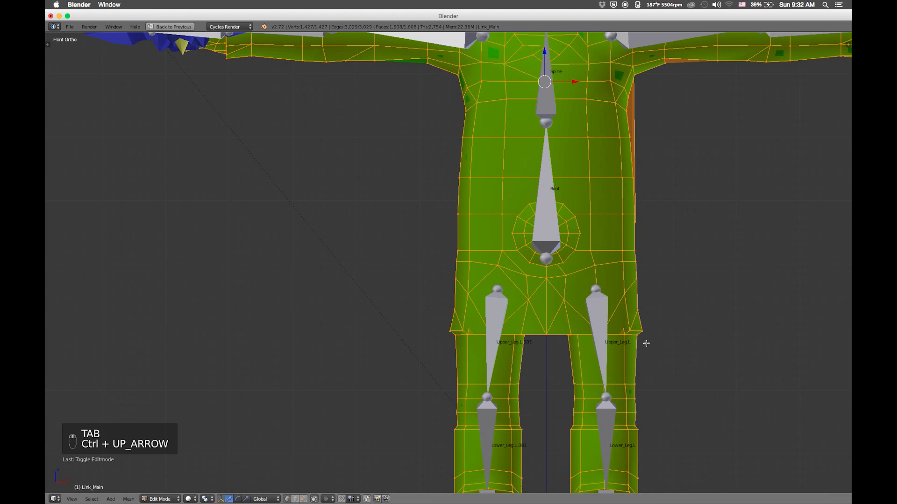
key(z)
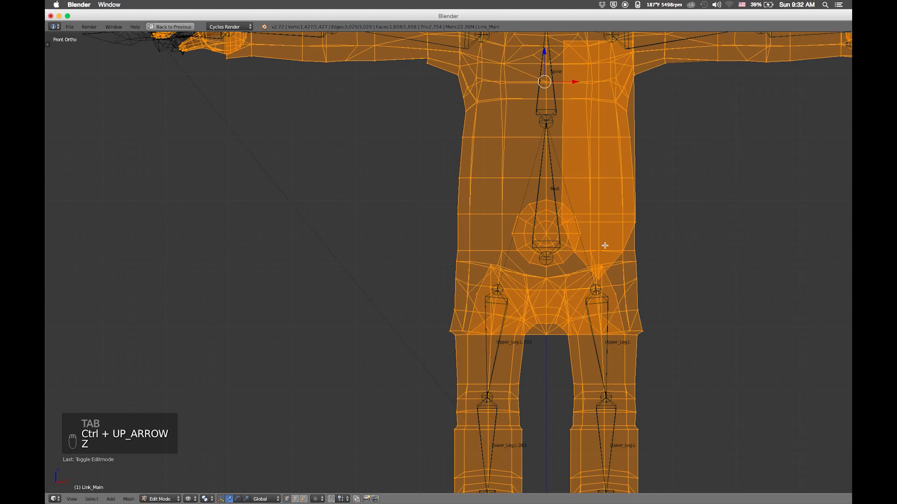
key(a)
key(b)
key(Escape)
click(303, 499)
Select the waist faces around the belt buckle through the mesh, including the row just below the buckle
key(b)
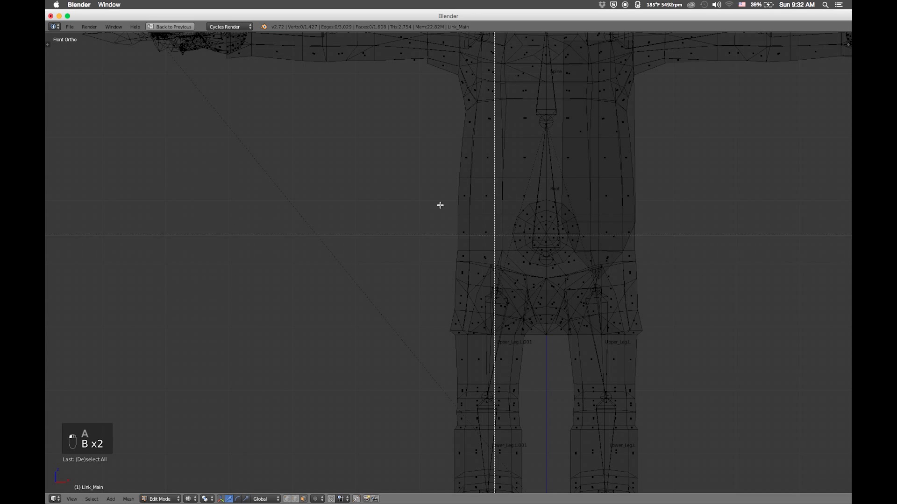
drag(383, 160, 431, 256)
key(b)
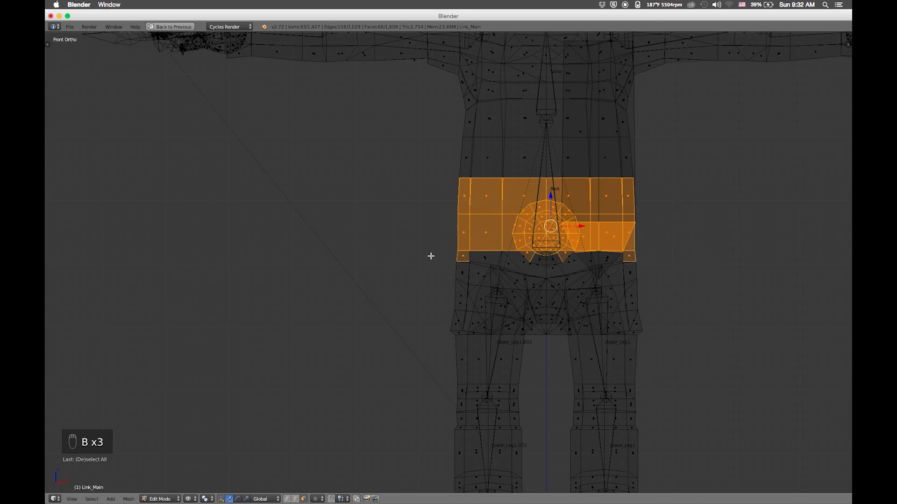
key(c)
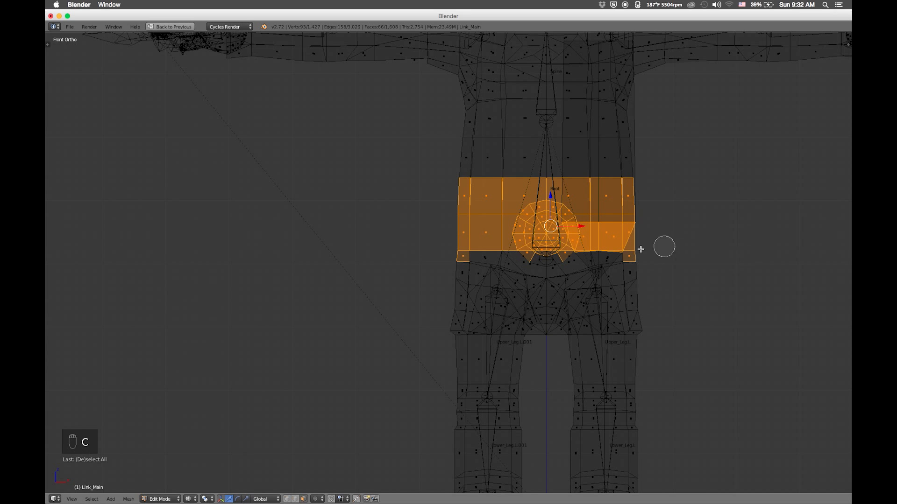
drag(629, 250, 468, 247)
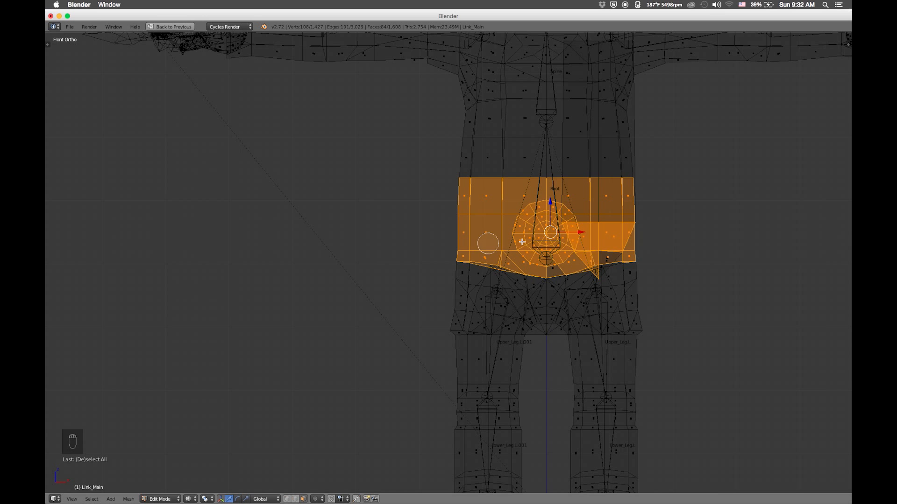
drag(547, 256, 606, 250)
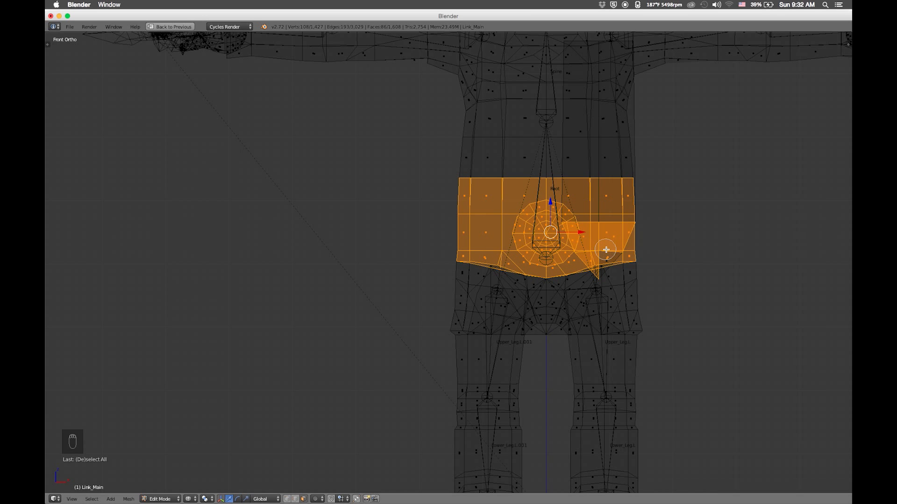
key(Escape)
Deselect the faces at the tip of the scabbard behind the body, leaving only the waist band selected
middle_drag(672, 239, 566, 260)
key(1)
key(3)
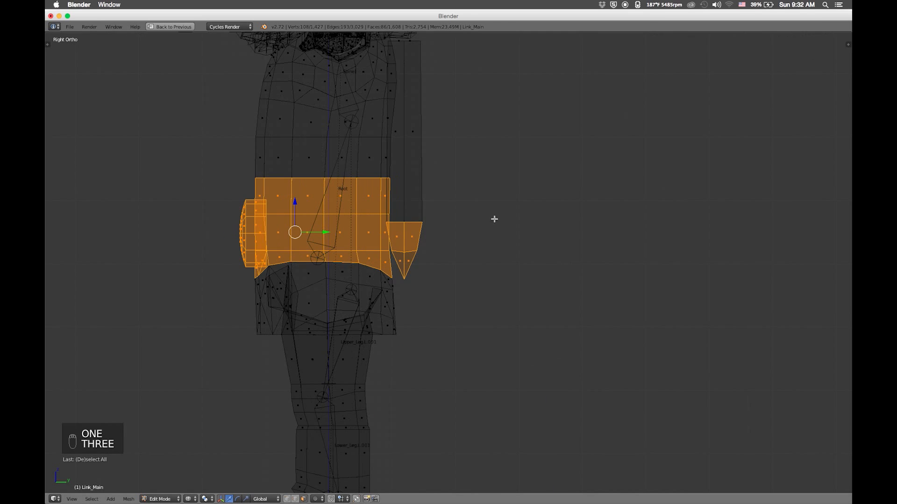
shift+middle_drag(457, 194, 511, 192)
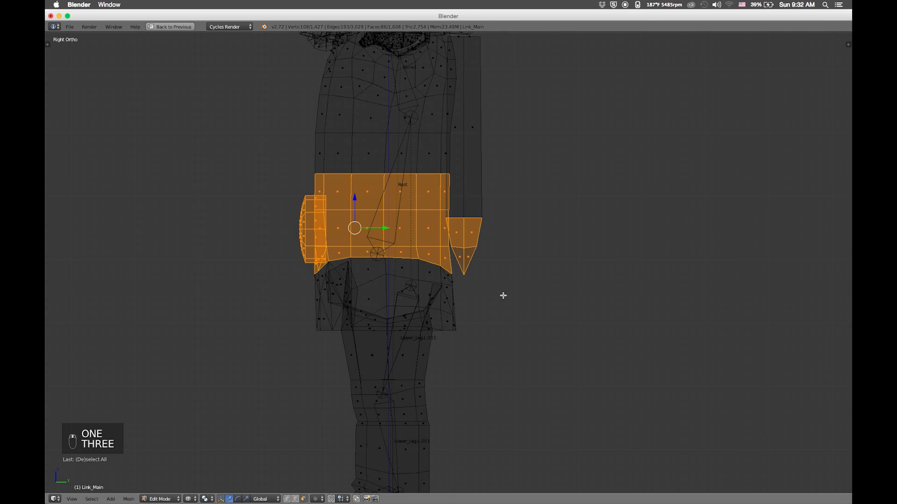
key(b)
drag(520, 303, 460, 205)
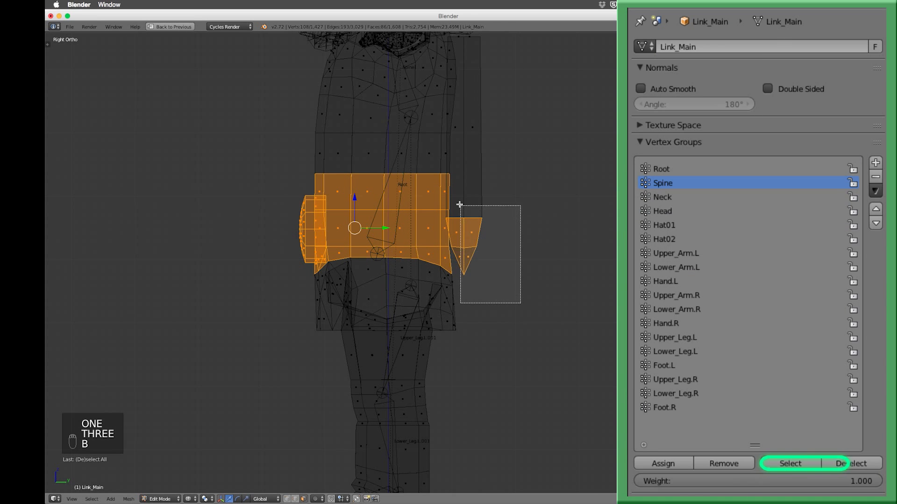
middle_drag(460, 205, 455, 198)
shift+middle_drag(497, 223, 531, 266)
shift+middle_drag(467, 194, 486, 214)
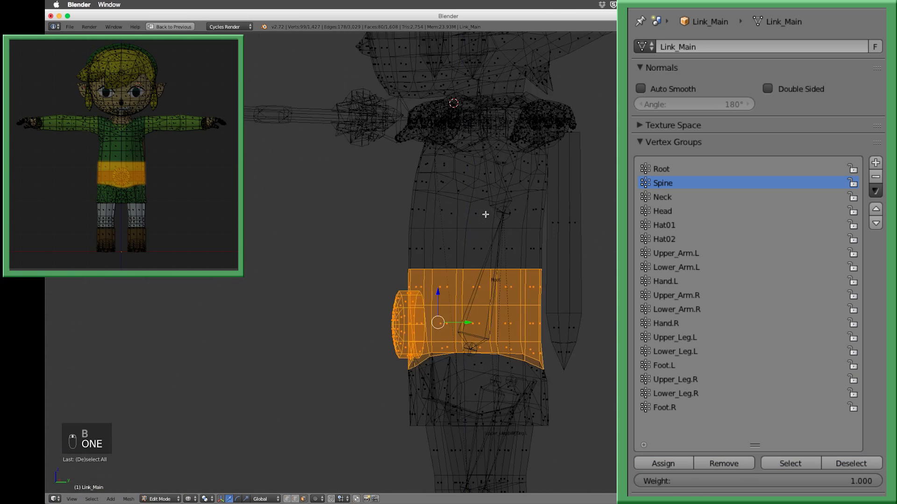
Extend the waist selection upward by one more row of torso faces in the front view
key(1)
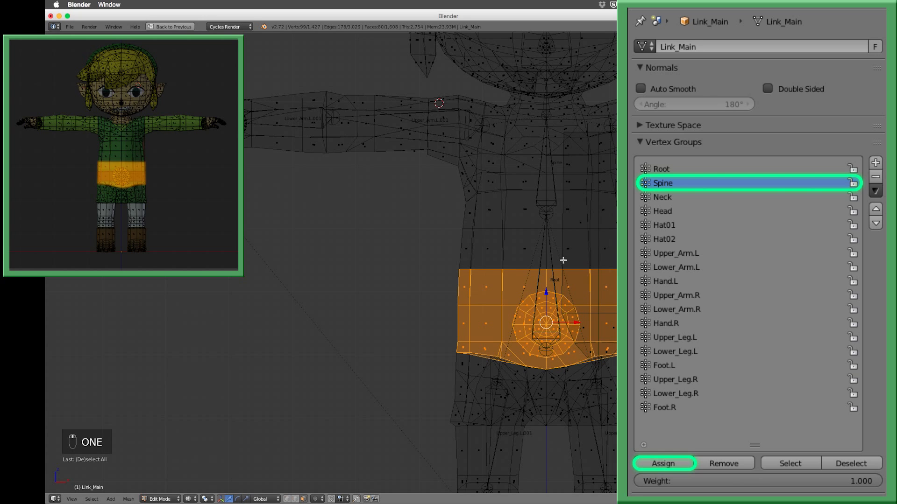
key(b)
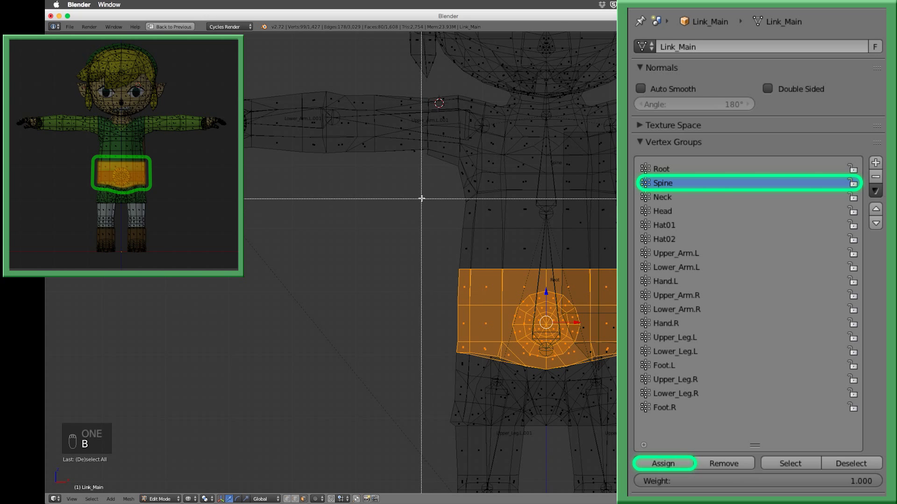
drag(421, 198, 436, 205)
key(b)
drag(416, 240, 614, 314)
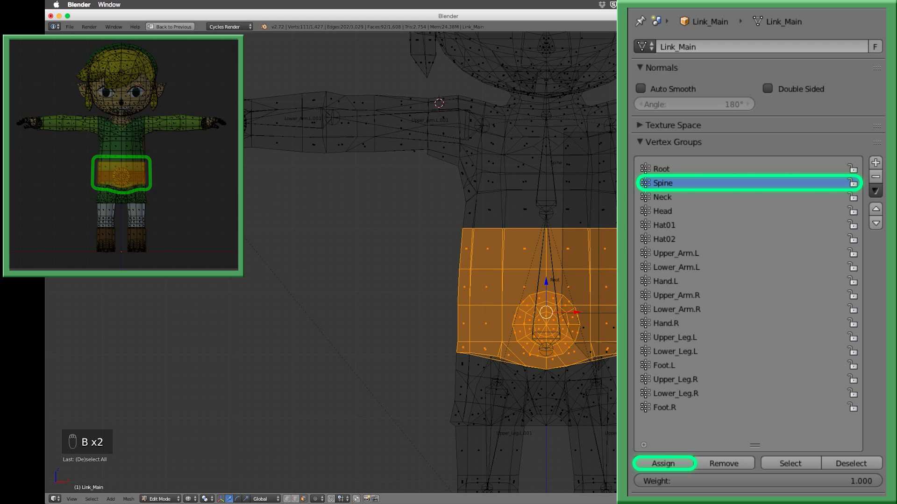
Check the waist assignment by deselecting and reselecting its vertex group, then clear the selection and select the Spine group's faces
middle_drag(615, 314, 530, 279)
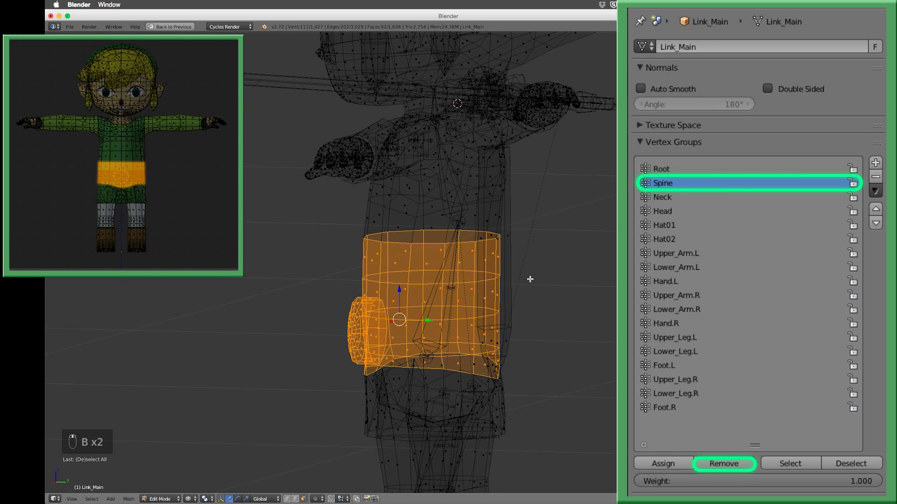
key(ctrl+Up)
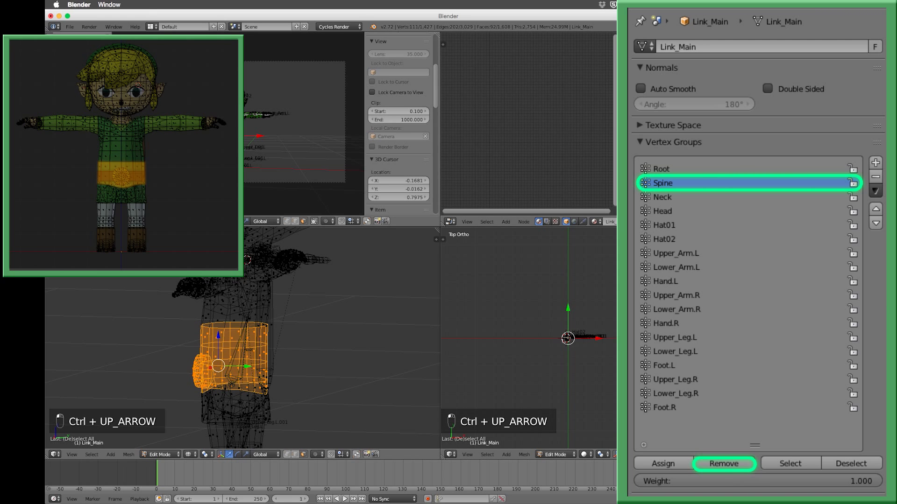
click(851, 463)
click(791, 464)
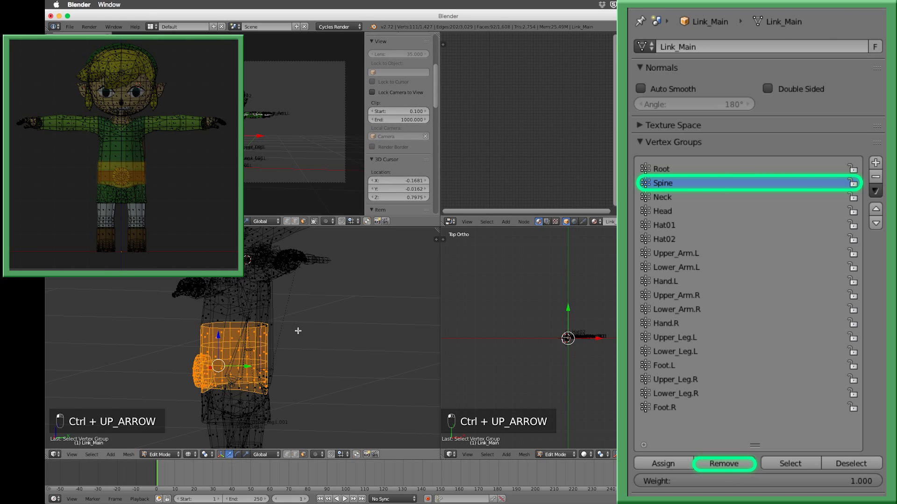
key(a)
scroll(399, 126, down, 4)
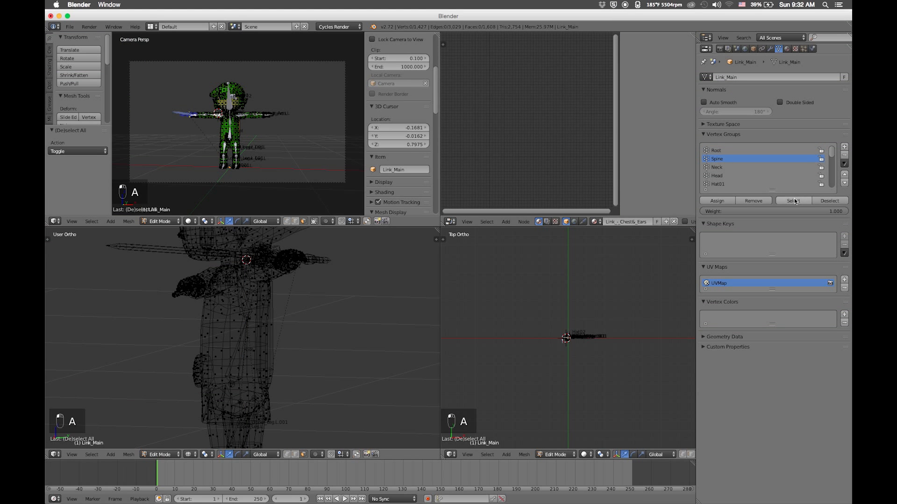
click(795, 201)
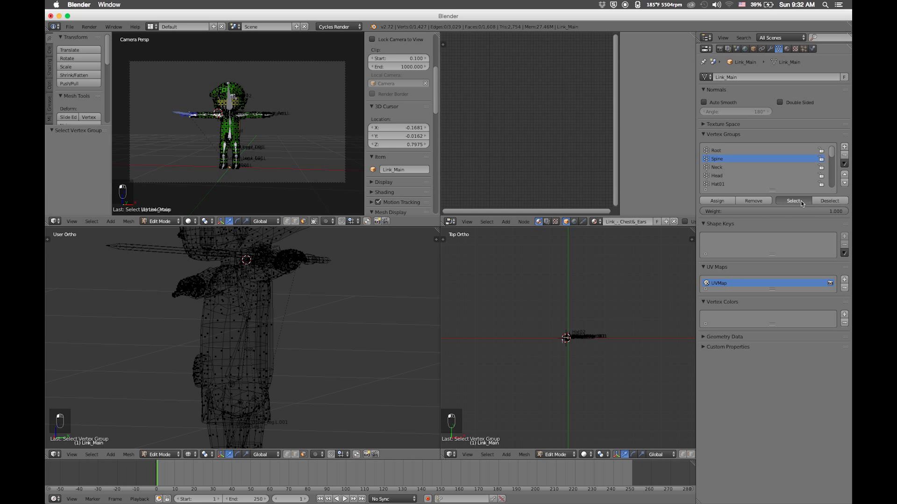
Select the torso faces through the mesh from above the belt up to the collar in front view, including both shoulder tops
key(KP_1)
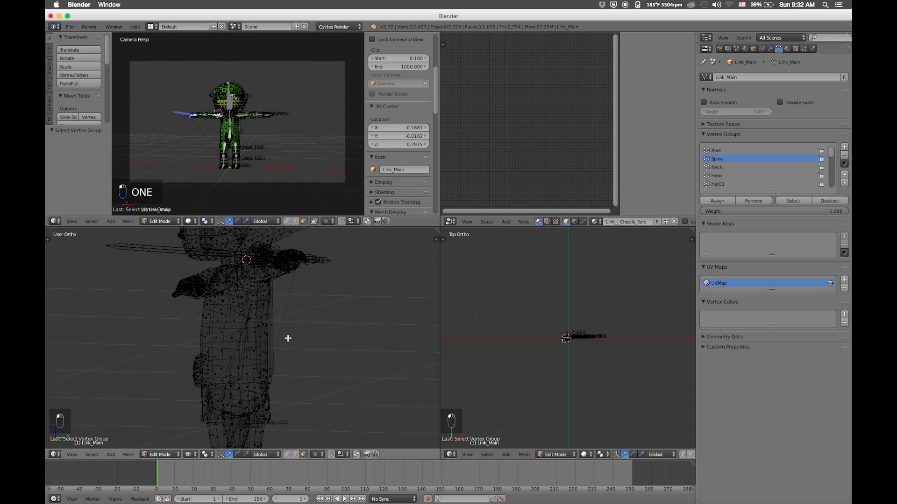
key(ctrl+Up)
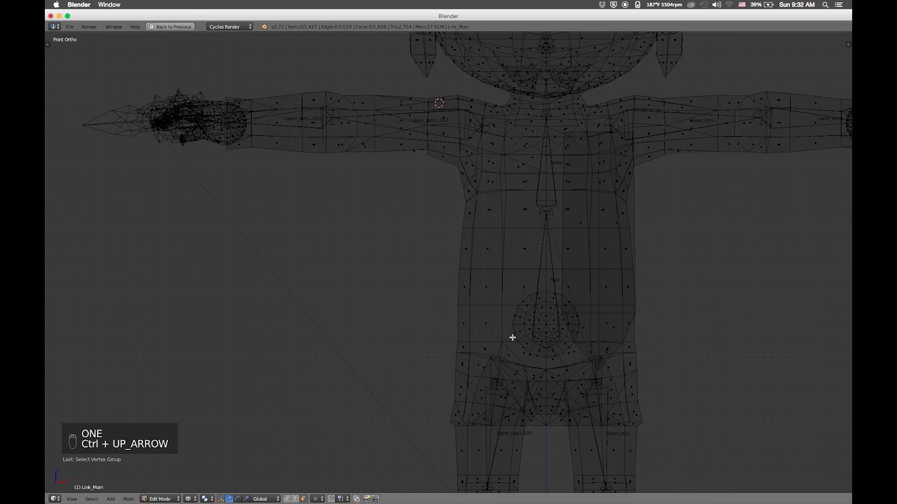
shift+scroll(570, 337, up, 5)
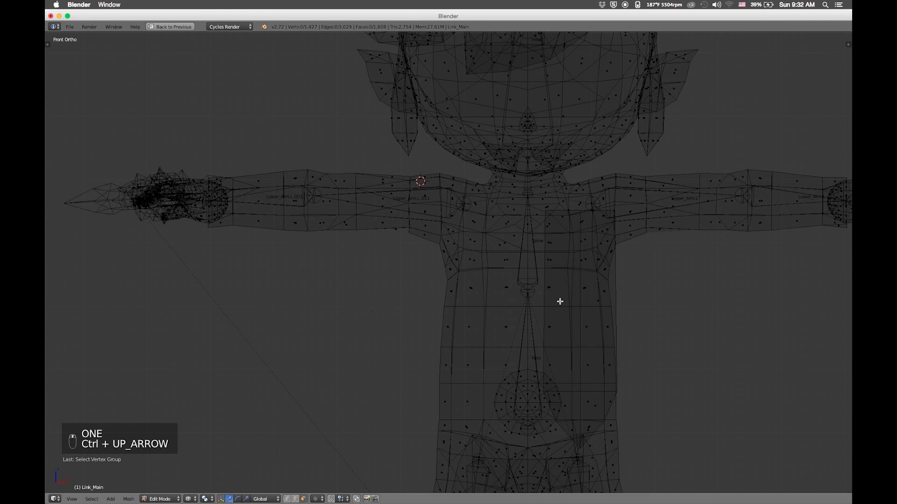
key(b)
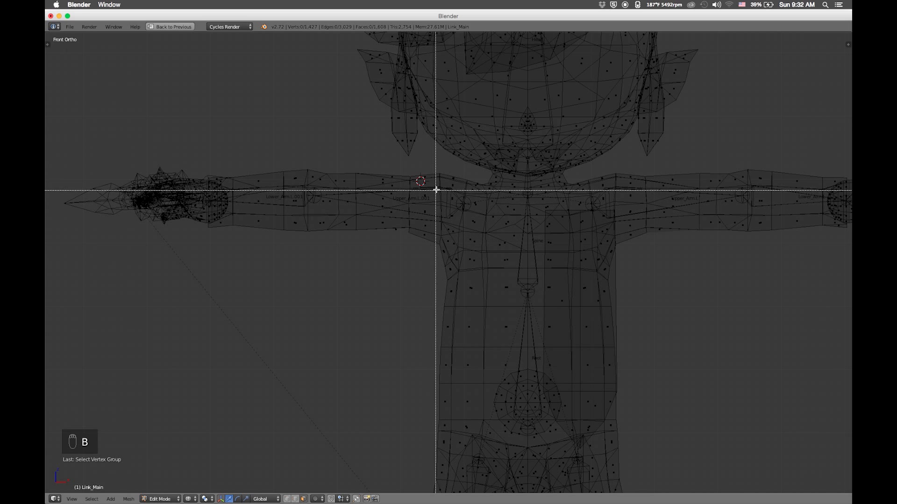
drag(446, 193, 631, 330)
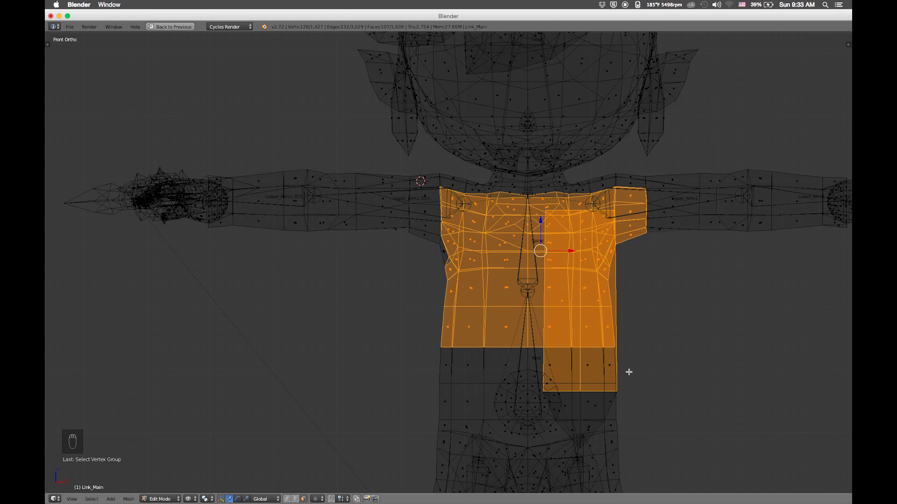
key(c)
mouse_move(469, 190)
mouse_down()
mouse_move(456, 186)
mouse_move(464, 194)
mouse_up()
mouse_move(589, 208)
mouse_down()
mouse_move(602, 178)
mouse_move(581, 187)
mouse_move(592, 204)
mouse_up()
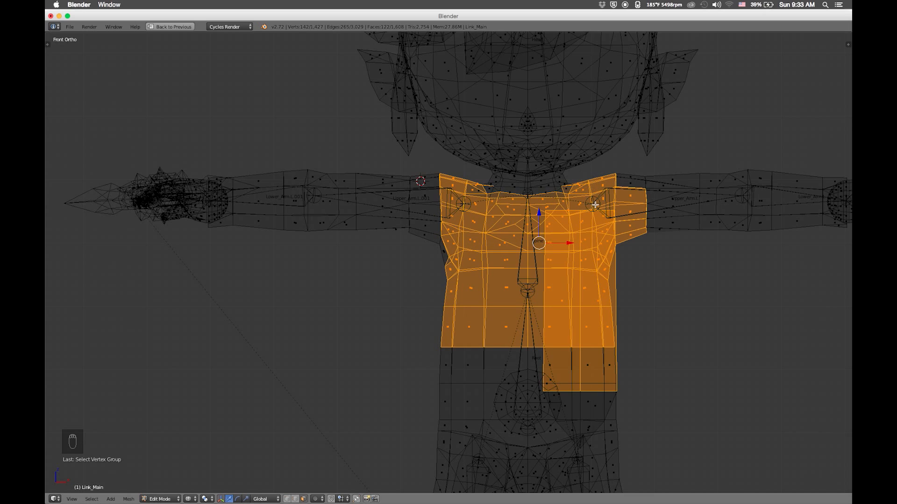
Deselect the scabbard faces behind the back in the right wireframe view, keeping the chest and shoulder faces selected
mouse_move(616, 221)
middle_down()
mouse_move(599, 237)
mouse_move(607, 248)
mouse_move(572, 261)
middle_up()
key(z)
key(1)
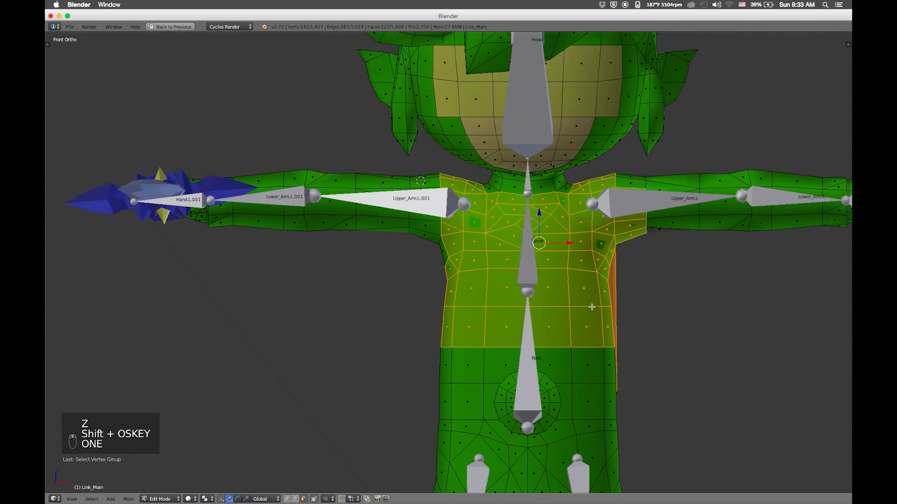
key(3)
key(b)
key(z)
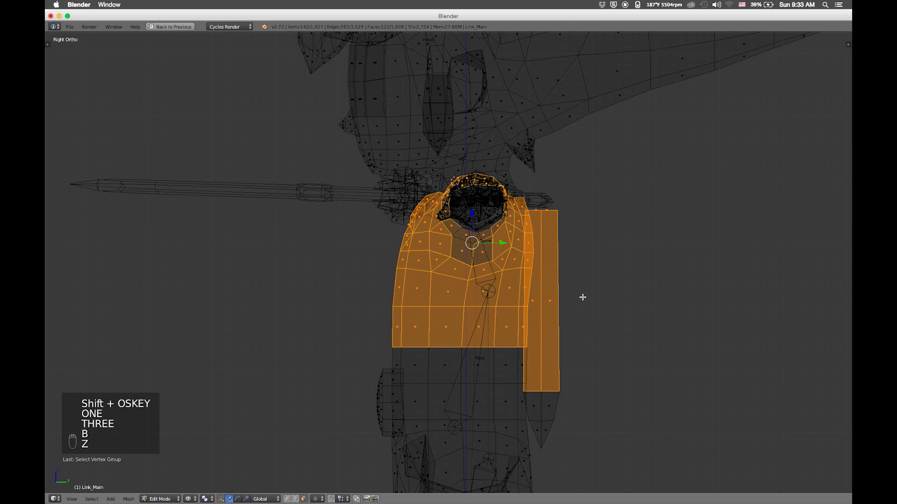
key(b)
middle_drag(588, 276, 535, 322)
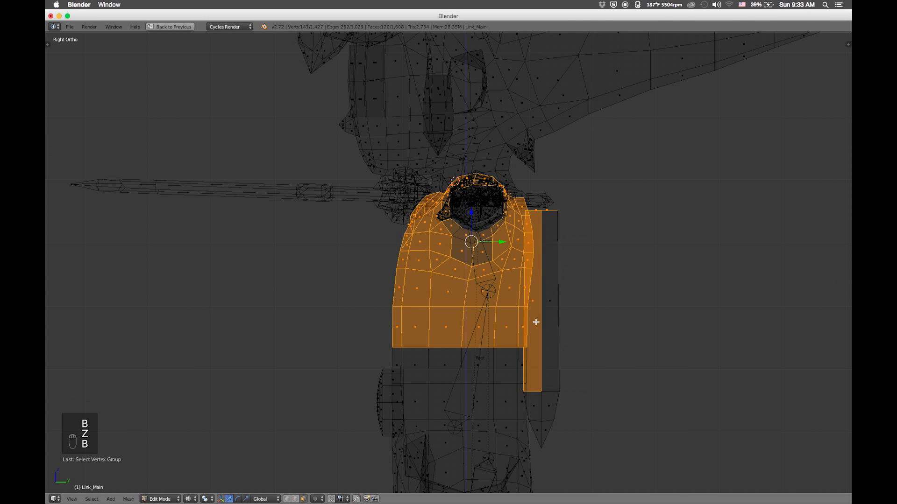
key(b)
middle_drag(569, 210, 530, 209)
key(c)
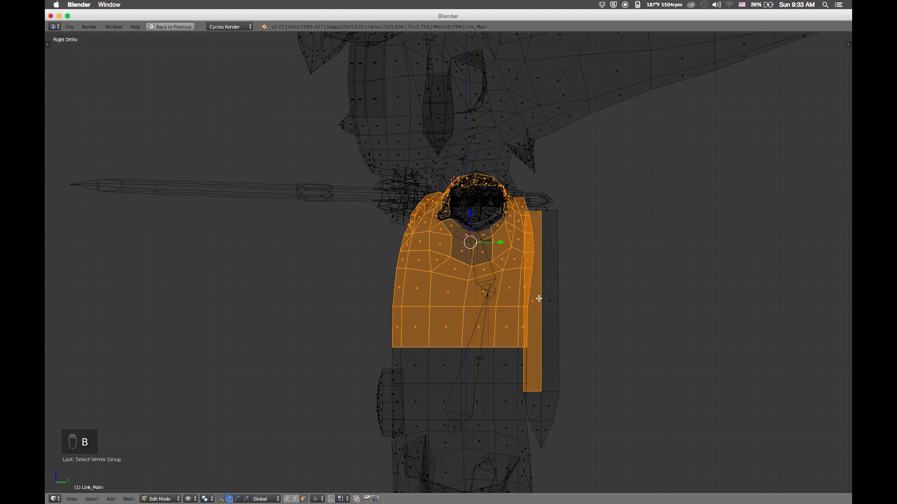
middle_click(540, 300)
right_click(539, 300)
mouse_move(538, 301)
middle_down()
mouse_move(509, 346)
mouse_move(495, 323)
middle_up()
key(z)
middle_drag(434, 308, 403, 307)
Deselect the arm faces beyond the shoulder seam on the side without the sword, working in the front wireframe view
key(1)
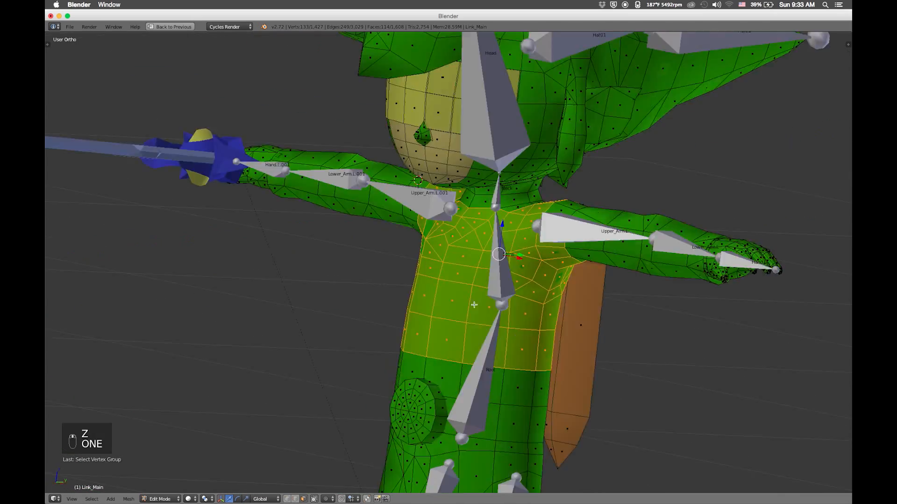
scroll(531, 282, up, 3)
key(z)
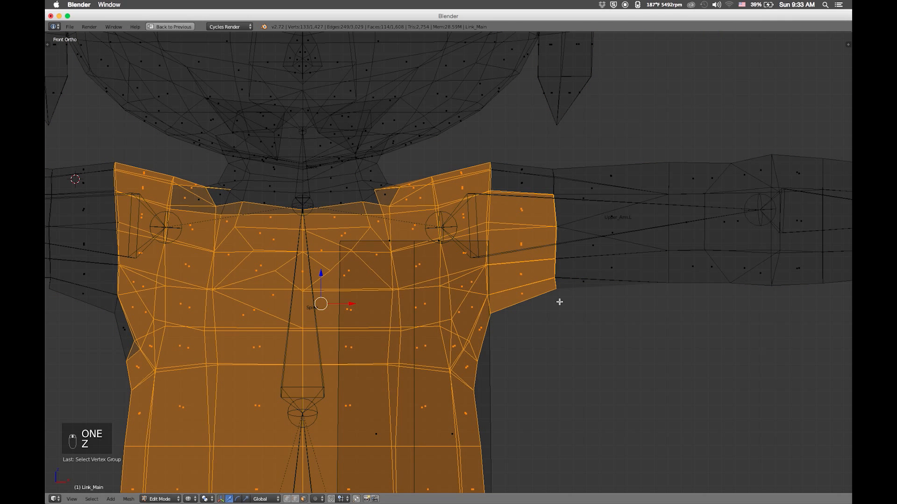
key(b)
drag(577, 370, 524, 179)
middle_drag(524, 178, 525, 178)
key(b)
middle_drag(548, 331, 514, 167)
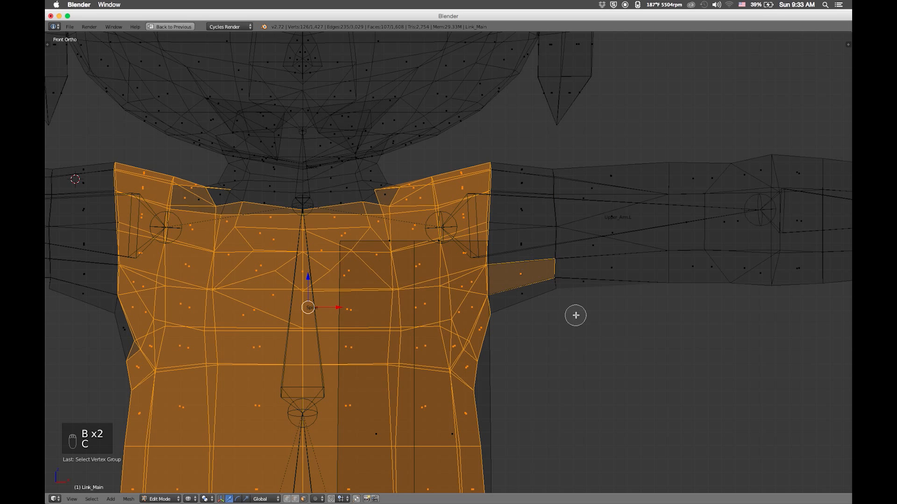
middle_drag(534, 273, 525, 274)
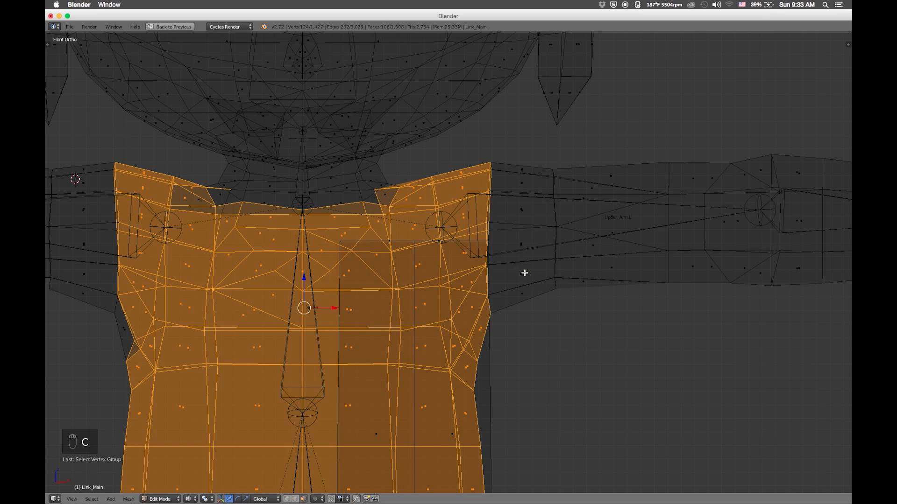
Add the missed armpit faces on the sword side to the chest selection
shift+middle_drag(460, 289, 657, 297)
shift+middle_drag(478, 271, 521, 240)
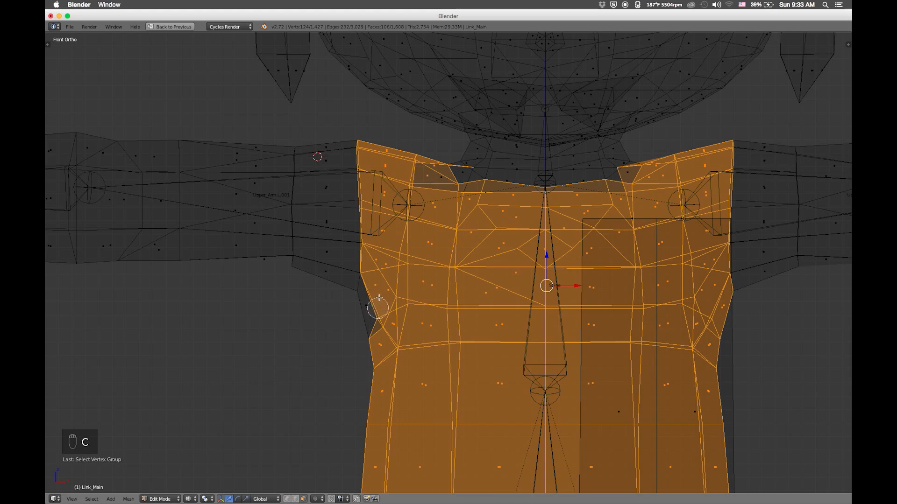
scroll(386, 279, down, 3)
Toggle individual faces along the base of the neck in solid shading to clean up the chest selection's collar edge
mouse_move(431, 215)
middle_down()
mouse_move(410, 298)
mouse_move(491, 229)
mouse_move(517, 258)
middle_up()
key(z)
scroll(471, 253, up, 3)
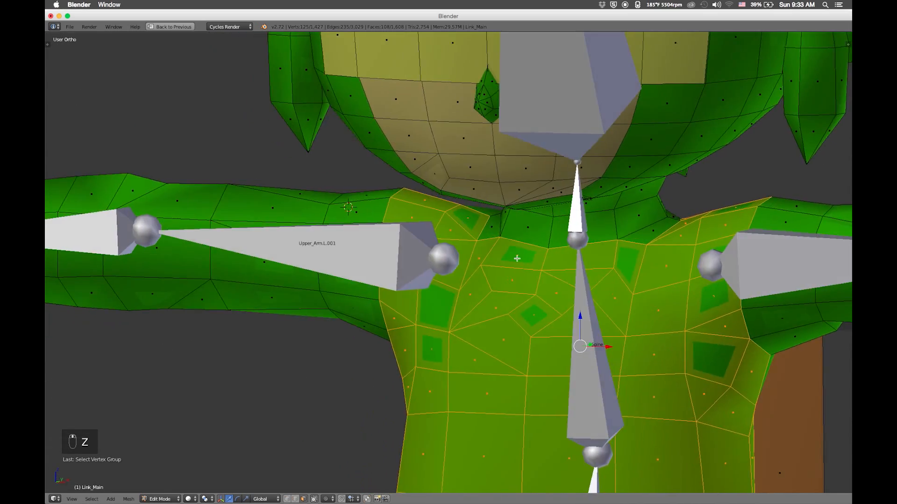
shift+super+click(517, 259)
shift+super+click(610, 259)
shift+super+click(653, 243)
middle_drag(623, 260, 472, 247)
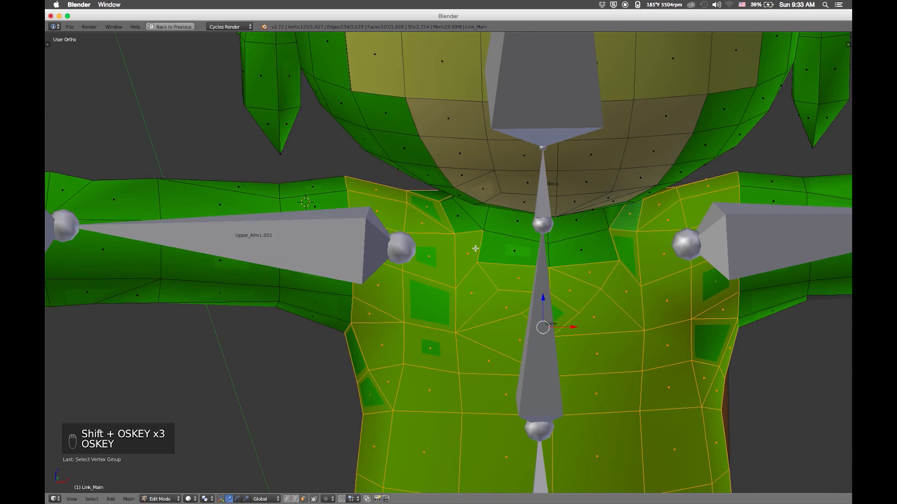
shift+super+click(509, 250)
shift+super+click(583, 249)
Correct the remaining stray faces around the shoulders and upper chest one by one from several angles
middle_drag(625, 248, 663, 244)
shift+super+click(425, 220)
middle_drag(425, 220, 540, 243)
shift+super+click(323, 311)
shift+super+click(251, 291)
middle_drag(251, 291, 299, 255)
super+click(376, 256)
key(super+z)
shift+super+click(373, 256)
middle_drag(372, 256, 430, 269)
shift+super+click(345, 255)
middle_drag(344, 255, 310, 252)
shift+super+click(424, 251)
middle_drag(424, 250, 413, 273)
shift+super+click(368, 278)
shift+super+click(317, 244)
Deselect stray hat faces behind the ear from the head selection, checking them in solid shading
scroll(414, 273, up, 2)
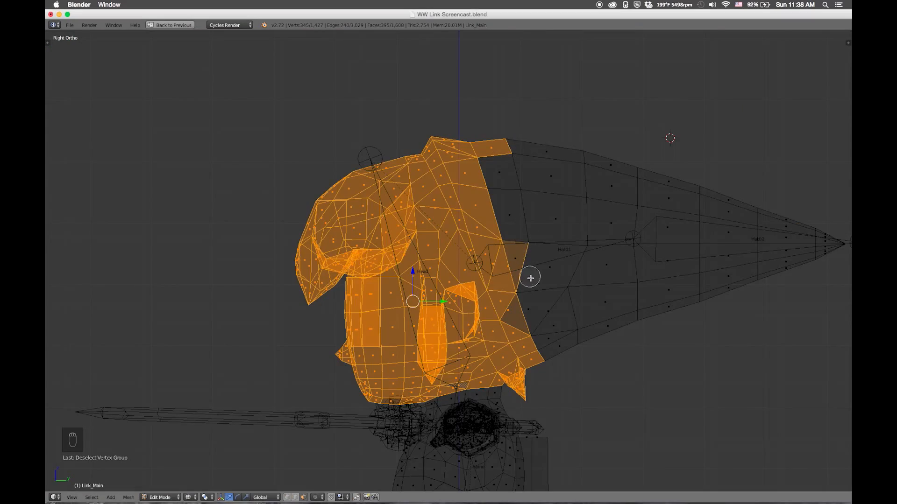
mouse_move(530, 278)
middle_down()
mouse_move(561, 268)
mouse_move(495, 271)
middle_up()
shift+super+click(579, 279)
key(z)
scroll(578, 278, up, 2)
mouse_move(579, 279)
shift+middle_down()
mouse_move(430, 288)
mouse_move(467, 292)
shift+middle_up()
shift+middle_drag(467, 292, 592, 282)
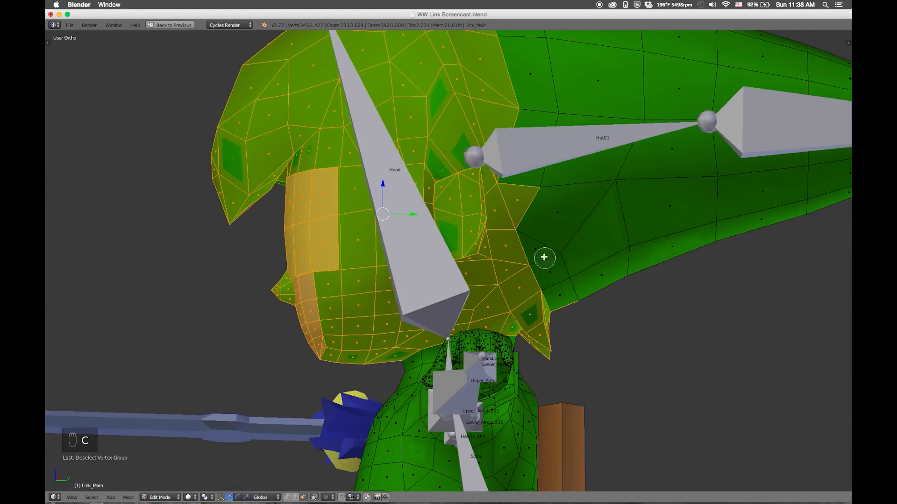
shift+middle_drag(550, 185, 582, 270)
middle_drag(582, 270, 597, 249)
shift+super+drag(519, 204, 563, 193)
key(super+z)
Deselect the hat faces along the upper rear edge of the head in the right wireframe view
key(1)
key(3)
key(z)
key(c)
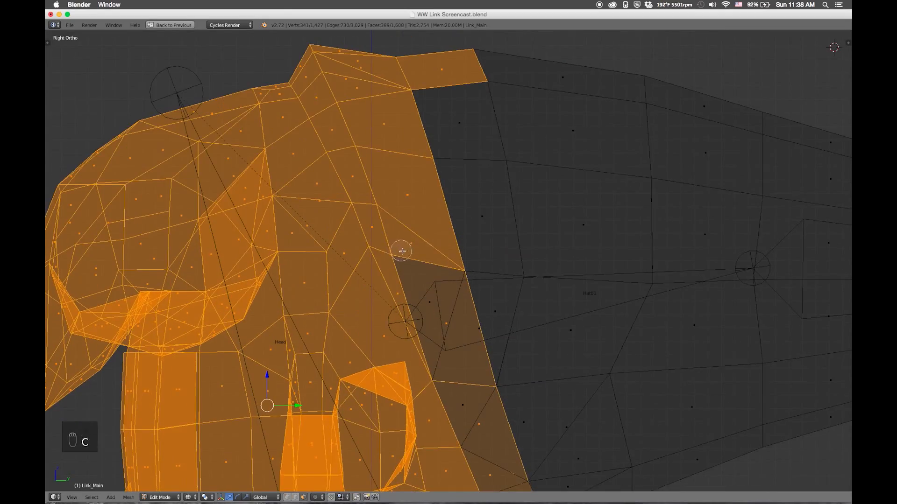
mouse_move(424, 254)
middle_down()
mouse_move(370, 104)
mouse_move(438, 71)
middle_up()
right_click(432, 79)
Deselect the remaining lower hat faces behind the ear so the head selection ends at the hat's front edge
scroll(418, 110, down, 11)
scroll(417, 111, up, 20)
key(shift+period)
scroll(490, 282, up, 6)
shift+middle_drag(485, 306, 421, 269)
key(c)
middle_drag(428, 271, 424, 264)
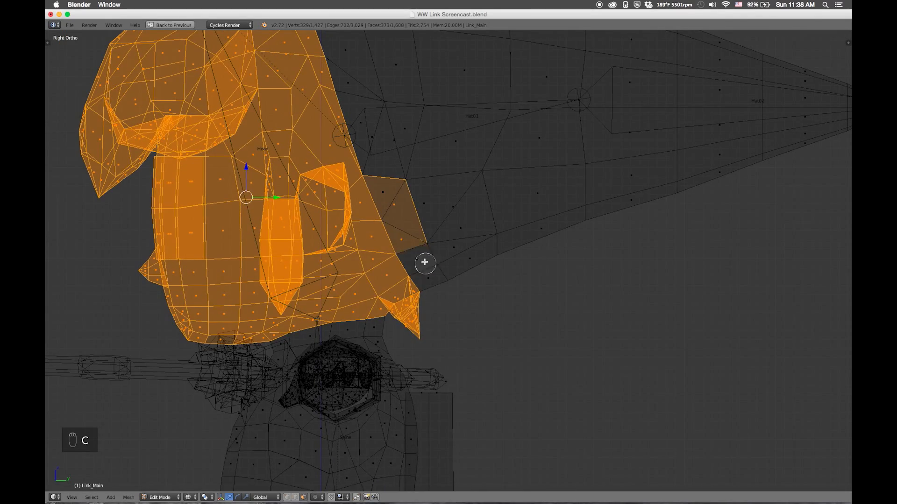
right_click(387, 188)
Assign the selected head faces to the Head vertex group and check it by deselecting and reselecting the group
scroll(387, 188, down, 3)
mouse_move(439, 188)
middle_down()
mouse_move(640, 201)
mouse_move(672, 159)
mouse_move(384, 190)
middle_up()
key(z)
key(ctrl+Up)
click(716, 201)
click(829, 199)
click(793, 200)
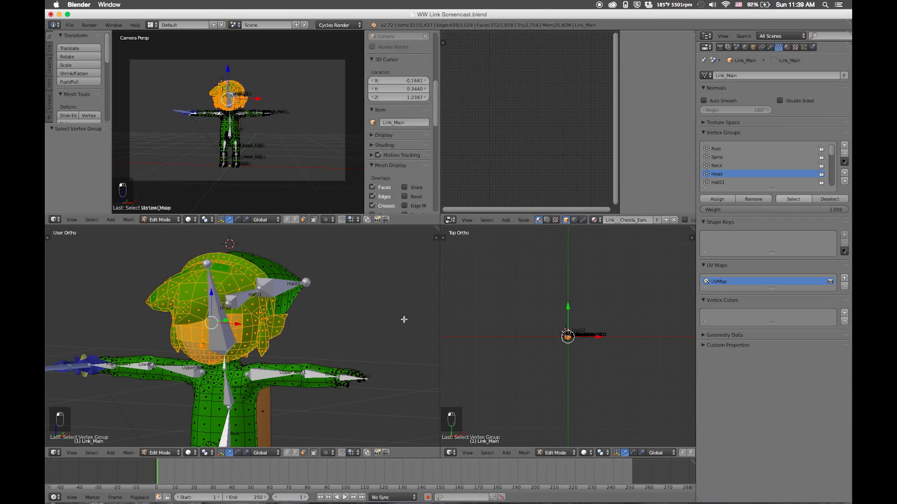
Select all the hat faces in the right wireframe view and remove the Head group's faces from the selection
key(1)
key(1)
key(3)
key(ctrl+Up)
key(z)
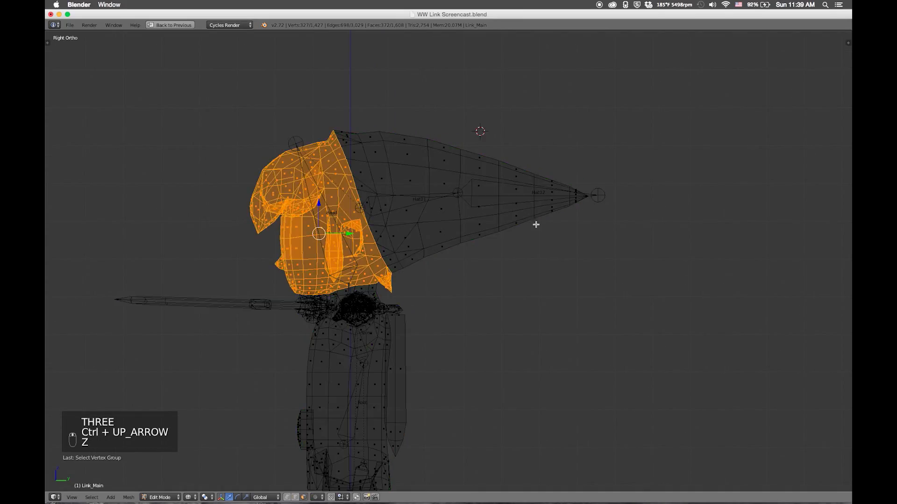
key(b)
drag(607, 140, 459, 284)
mouse_move(410, 258)
mouse_down()
mouse_move(400, 237)
mouse_move(433, 207)
mouse_move(353, 138)
mouse_move(383, 161)
mouse_move(444, 178)
mouse_up()
key(ctrl+Up)
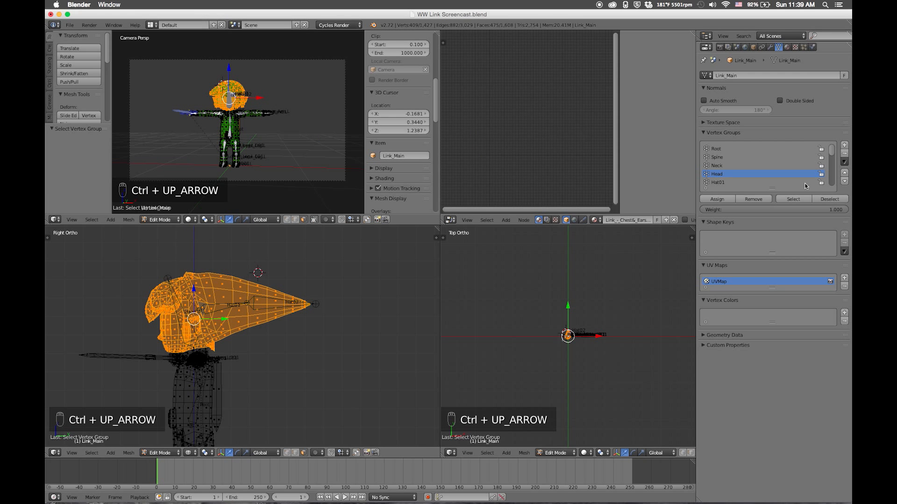
click(830, 199)
key(ctrl+Up)
scroll(488, 311, up, 2)
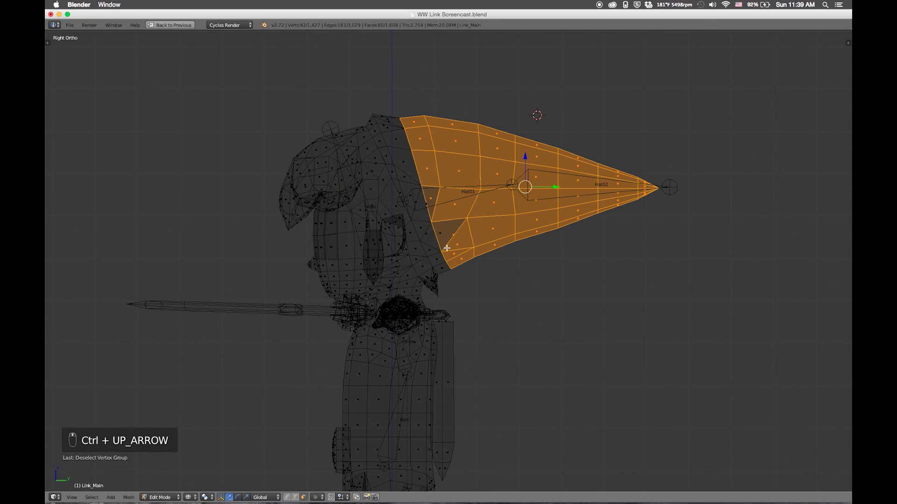
Add the missed faces along the hat's front edge to the selection with circle select
key(c)
mouse_move(441, 240)
mouse_down()
mouse_move(403, 125)
mouse_move(394, 124)
mouse_up()
key(Escape)
ctrl+middle_drag(458, 174, 448, 124)
shift+middle_drag(320, 90, 486, 298)
key(c)
drag(491, 280, 403, 82)
key(Escape)
Deselect the rear part of the hat, then assign the remaining front hat faces to the Hat01 vertex group
ctrl+middle_drag(652, 143, 653, 163)
shift+middle_drag(795, 255, 560, 214)
key(b)
middle_drag(486, 88, 808, 364)
key(ctrl+Up)
click(721, 199)
click(828, 199)
click(794, 199)
scroll(744, 176, down, 1)
Select only the faces toward the hat's tip and assign them to the Hat02 vertex group
click(744, 183)
key(a)
key(b)
drag(265, 256, 425, 401)
click(723, 200)
click(828, 199)
Check the Hat01 and Head vertex groups by selecting each group's faces and clearing the selection
click(743, 174)
click(795, 199)
key(a)
ctrl+middle_drag(319, 304, 410, 335)
click(744, 166)
click(794, 199)
click(829, 199)
Enlarge the vertex group list to show the limb groups and display the whole character maximized in solid shading
ctrl+middle_drag(360, 294, 358, 345)
shift+middle_drag(359, 345, 364, 306)
drag(773, 187, 773, 255)
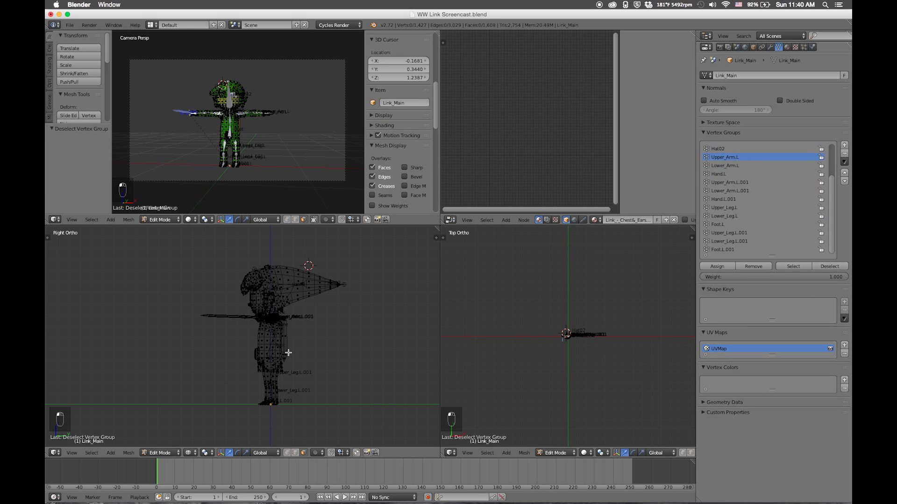
key(1)
key(ctrl+Up)
key(z)
ctrl+middle_drag(229, 236, 196, 195)
middle_drag(196, 195, 184, 206)
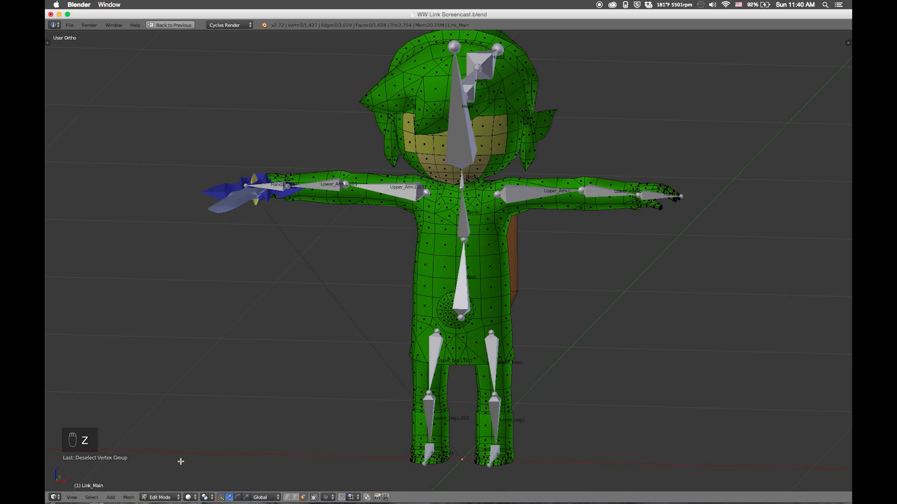
Leave Edit Mode and select all the sword-side arm and leg bones of Link Rig, from Upper_Arm.L.001 through Foot.L.001
key(Tab)
right_click(427, 186)
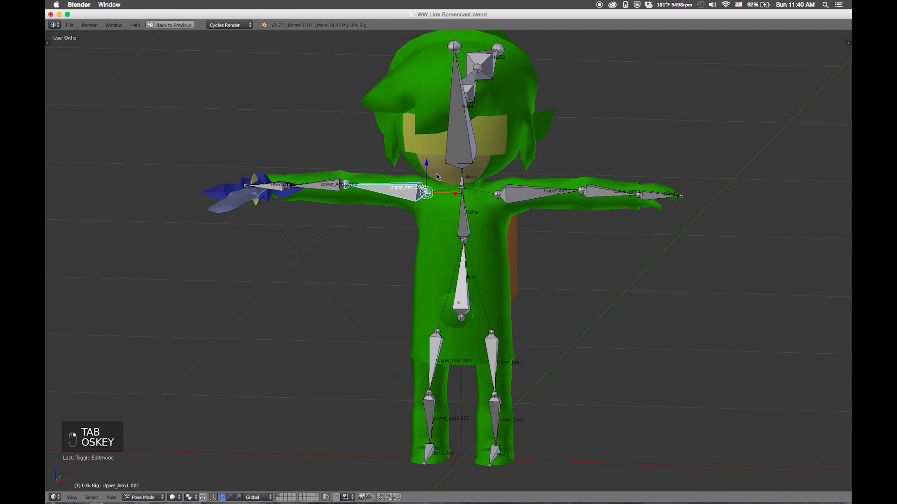
shift+right_click(276, 188)
shift+right_click(433, 351)
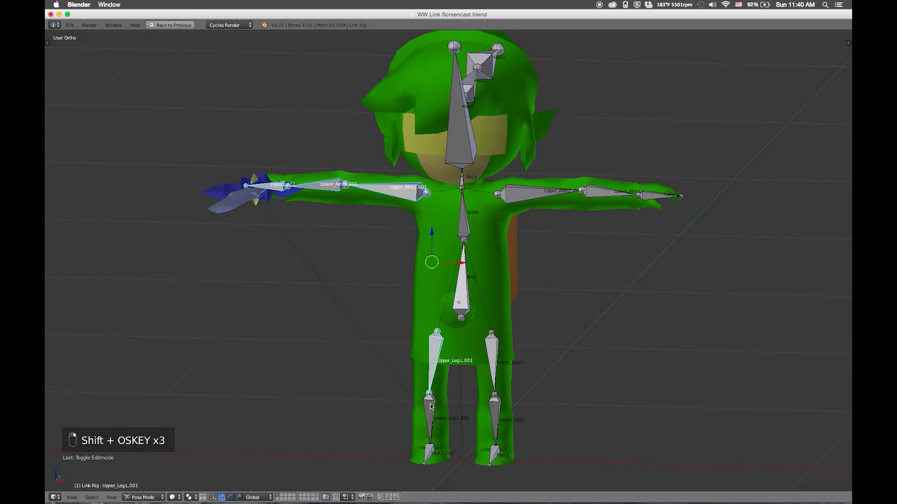
shift+right_drag(430, 458, 464, 364)
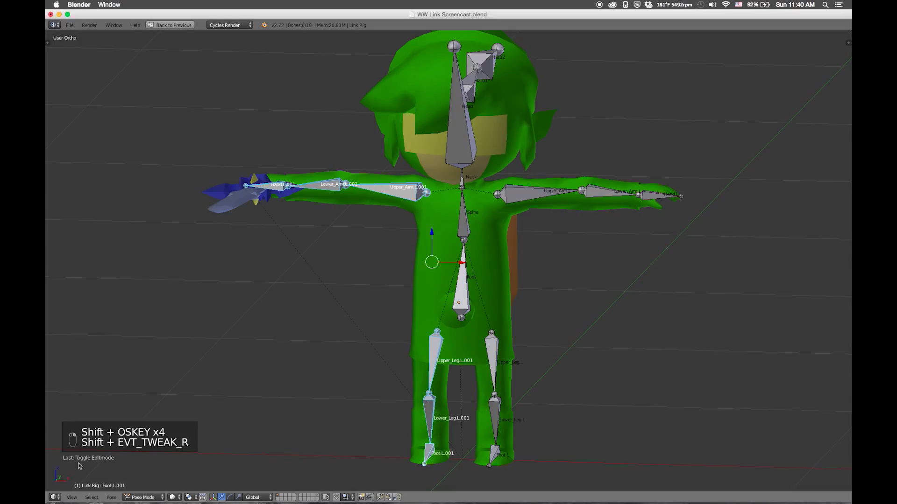
Try to auto-name the selected limb bones by left/right side, and undo the renaming
key(ctrl+Up)
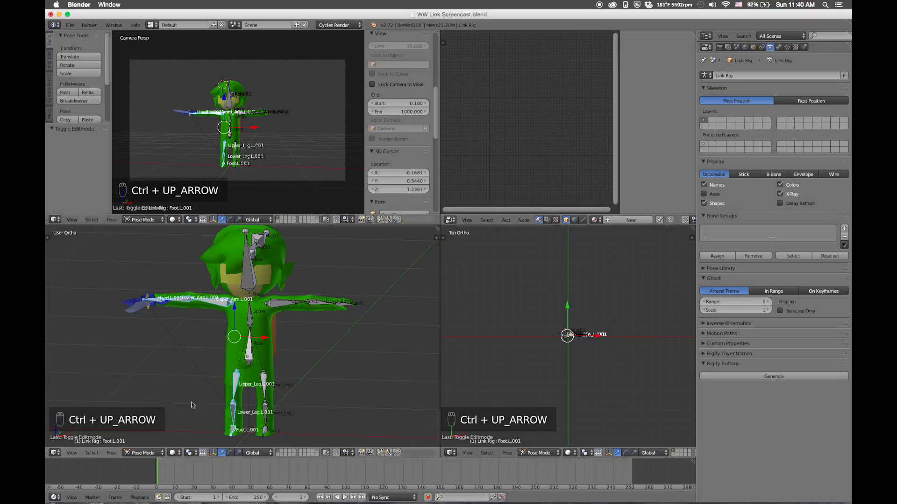
click(112, 453)
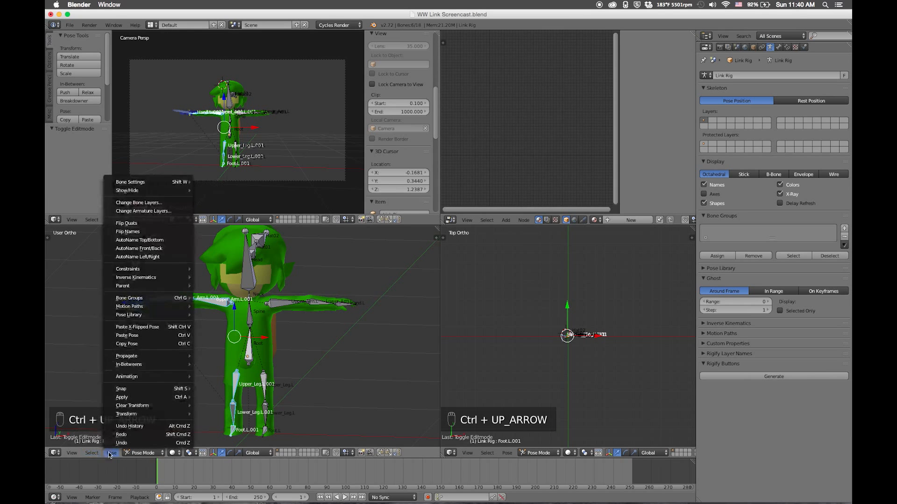
click(149, 257)
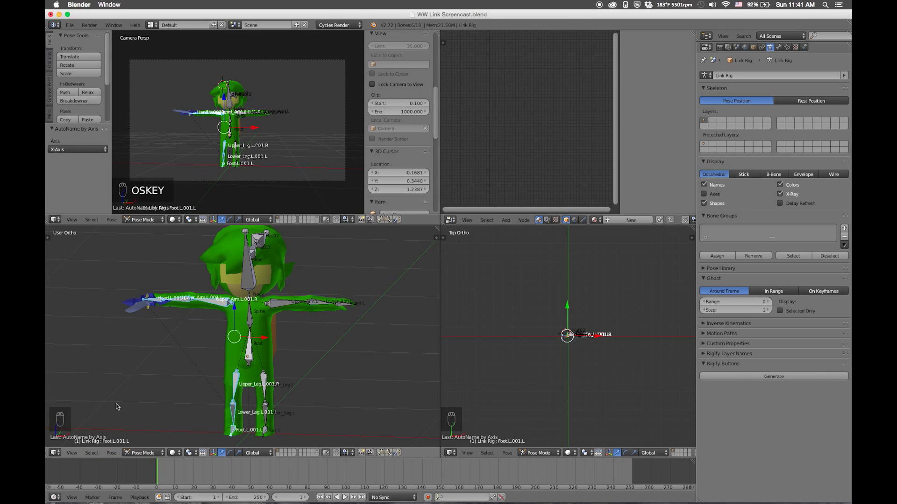
key(super+z)
Flip the names of the selected sword-side arm and leg bones so they carry the .R suffix
click(111, 454)
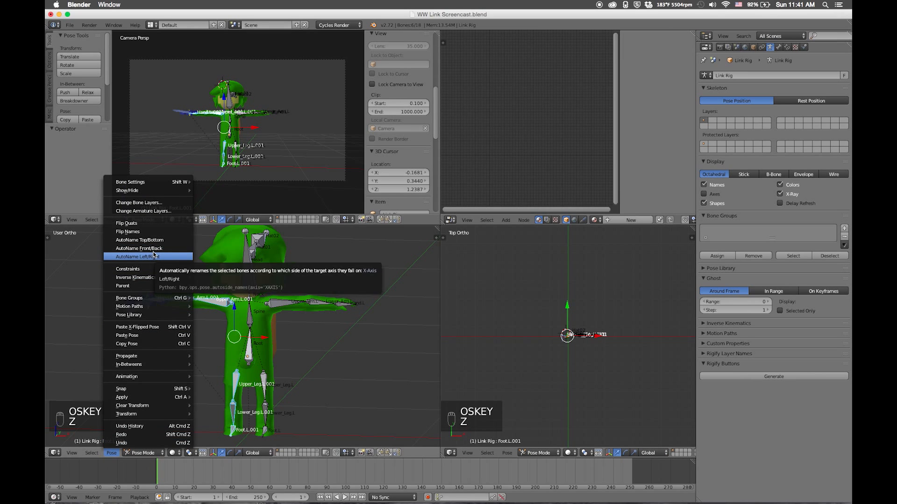
click(138, 232)
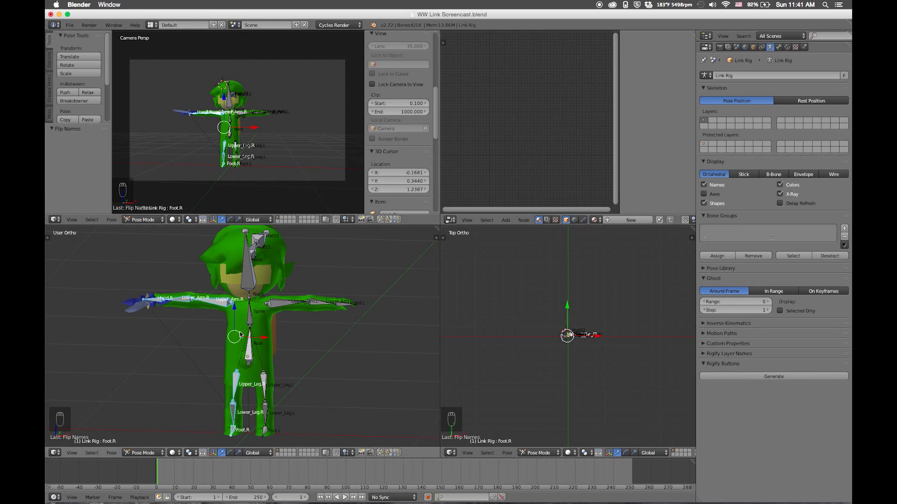
click(117, 453)
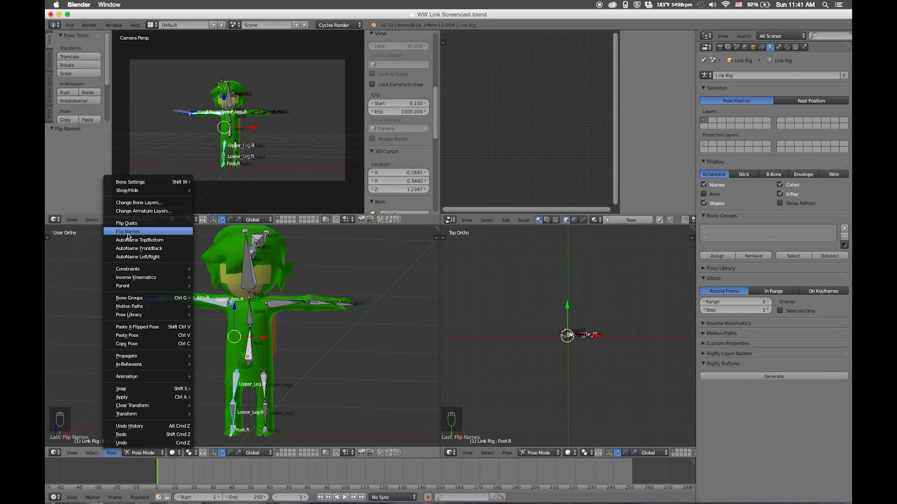
click(151, 234)
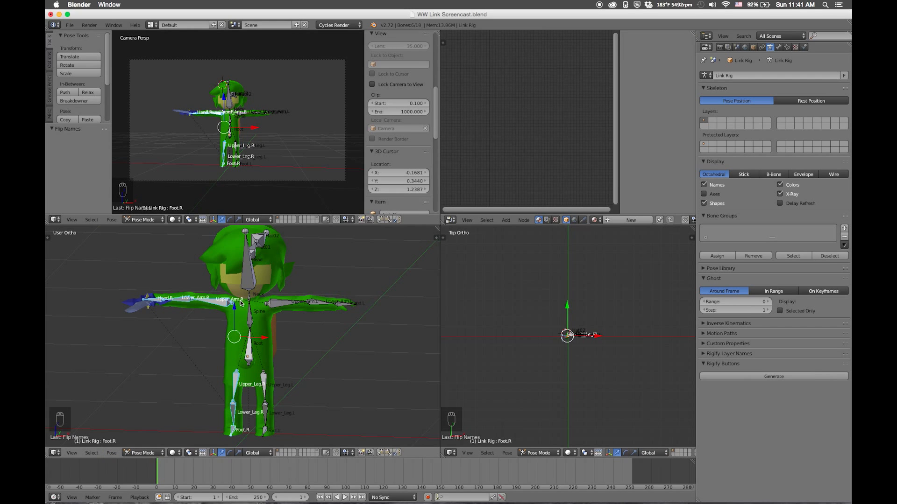
Leave Pose Mode on Link Rig and open the Link_Main mesh in Edit Mode
scroll(327, 313, up, 3)
key(ctrl+Up)
key(Tab)
key(super+Tab)
key(ctrl+Up)
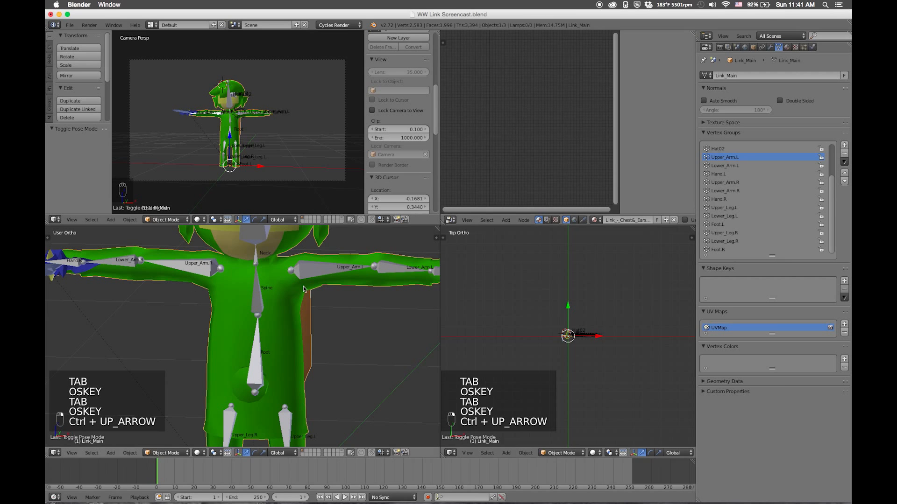
key(Tab)
key(1)
key(3)
key(1)
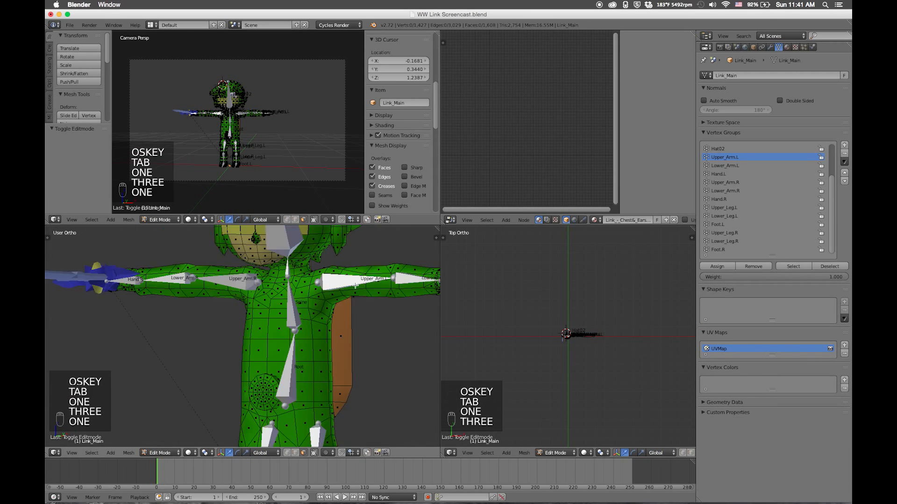
Display Link_Main maximized in wireframe shading from the front, with the arm opposite the sword in view
key(ctrl+Up)
shift+middle_drag(584, 255, 473, 271)
key(z)
scroll(451, 227, up, 1)
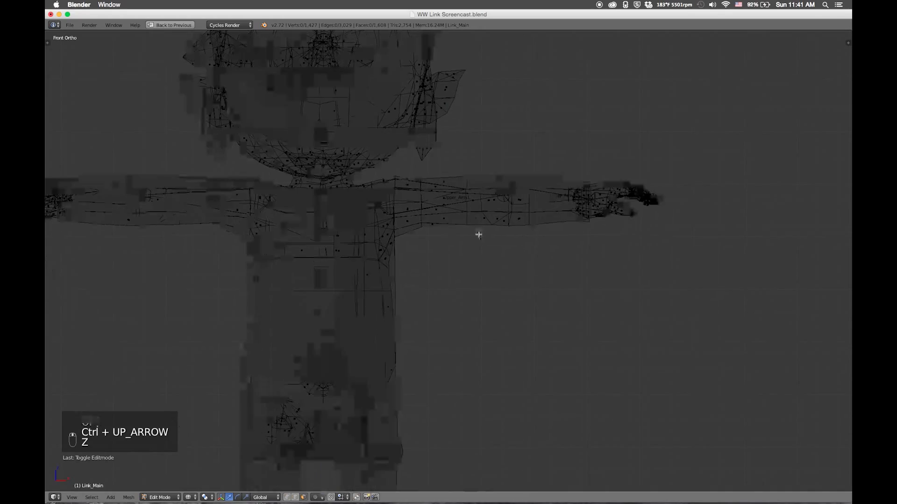
scroll(479, 234, up, 1)
shift+middle_drag(479, 234, 529, 215)
key(z)
key(z)
key(z)
key(z)
key(z)
key(1)
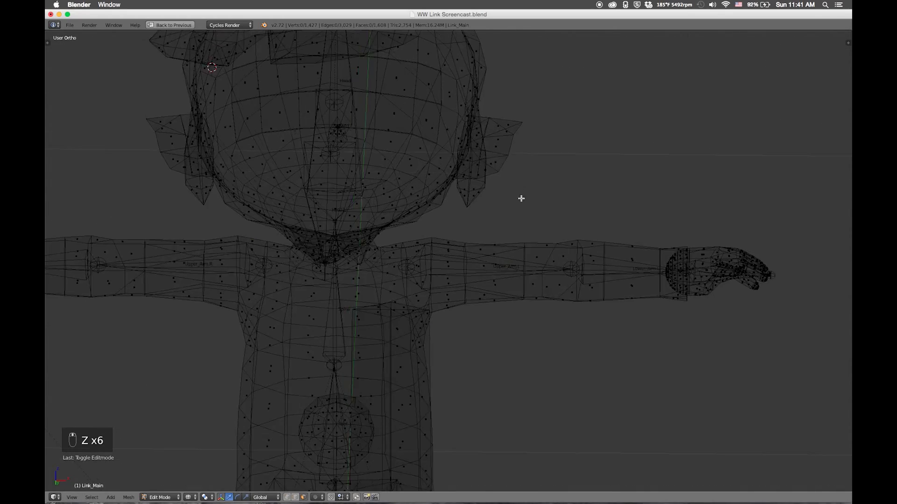
key(z)
mouse_move(520, 210)
middle_down()
mouse_move(545, 229)
mouse_move(522, 232)
mouse_move(555, 238)
middle_up()
key(1)
key(z)
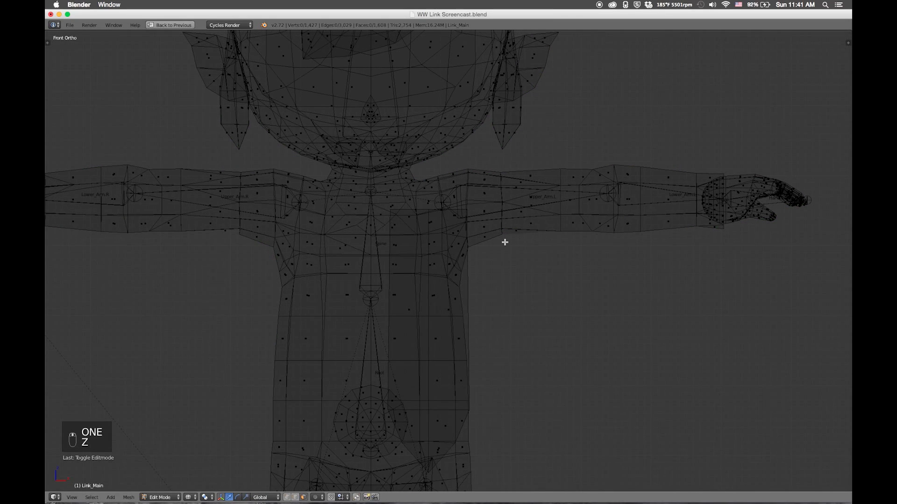
Select the upper arm faces opposite the sword, assign them to Upper_Arm.L, and check by deselecting and reselecting the group
key(b)
drag(477, 248, 611, 164)
middle_drag(610, 165, 638, 387)
key(7)
key(ctrl+Up)
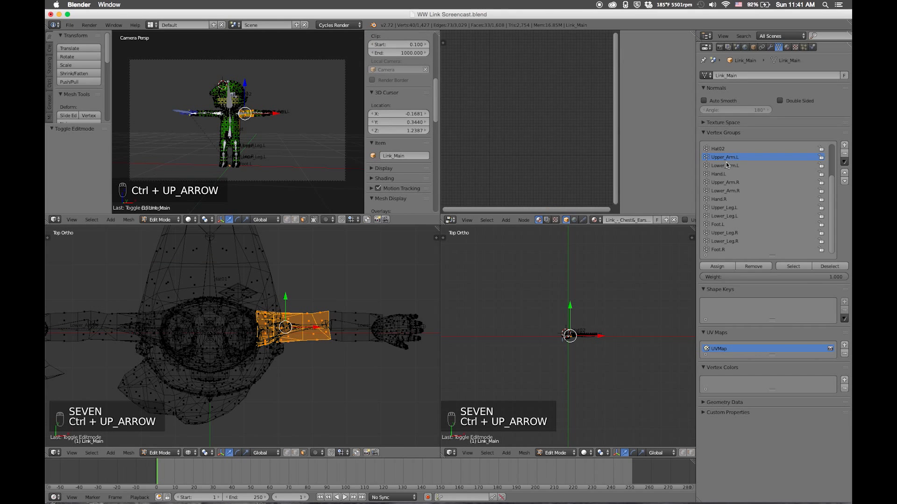
click(730, 267)
click(821, 267)
click(793, 266)
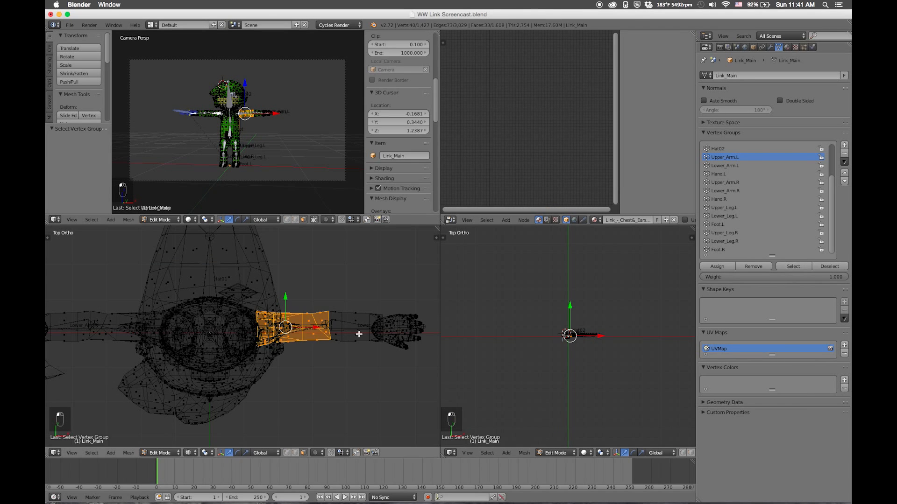
Clear the selection and select only the forearm faces for Lower_Arm.L, excluding the linked hand mesh
key(a)
key(v)
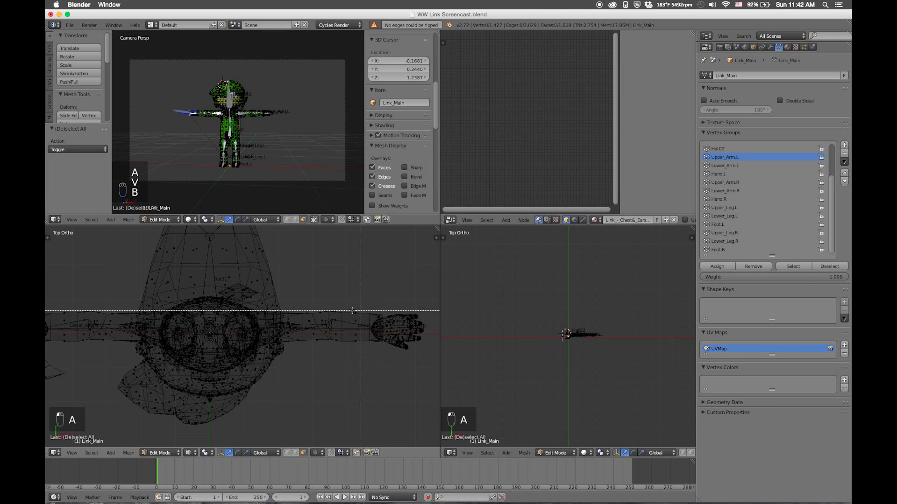
drag(331, 300, 352, 364)
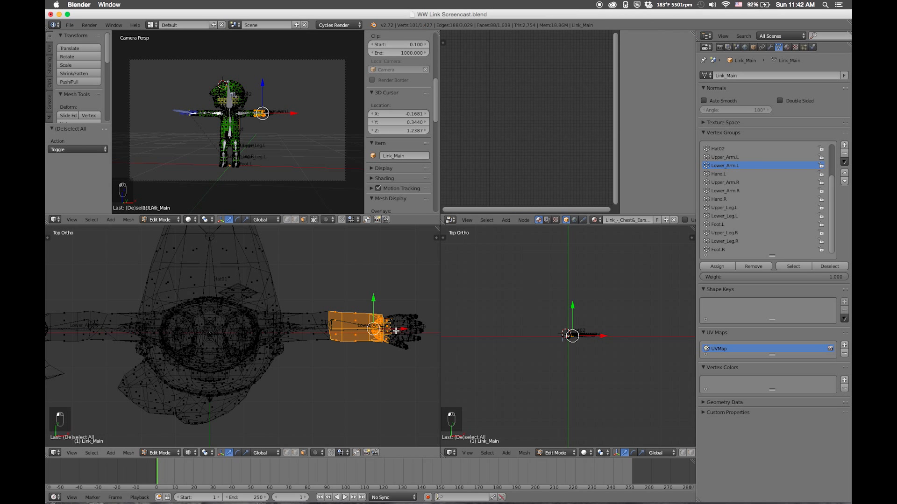
key(shift+l)
key(KP_1)
scroll(384, 340, up, 6)
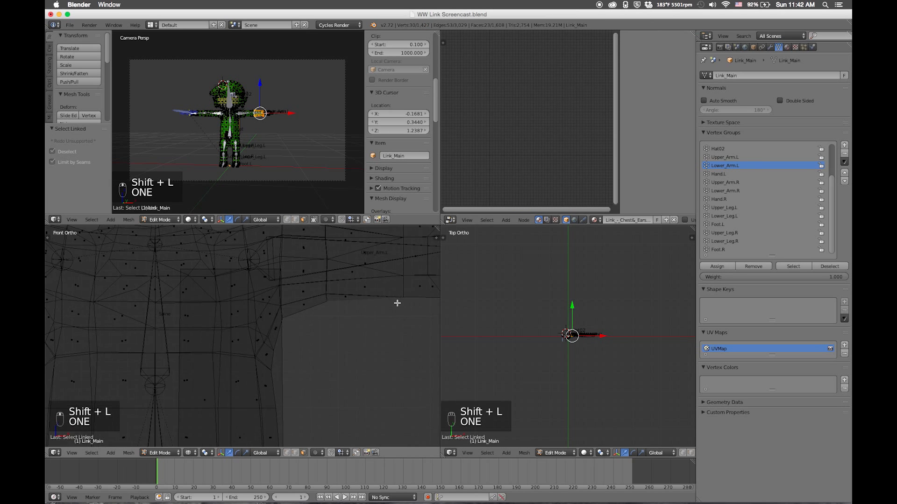
key(ctrl+Up)
scroll(496, 269, down, 3)
scroll(513, 262, up, 2)
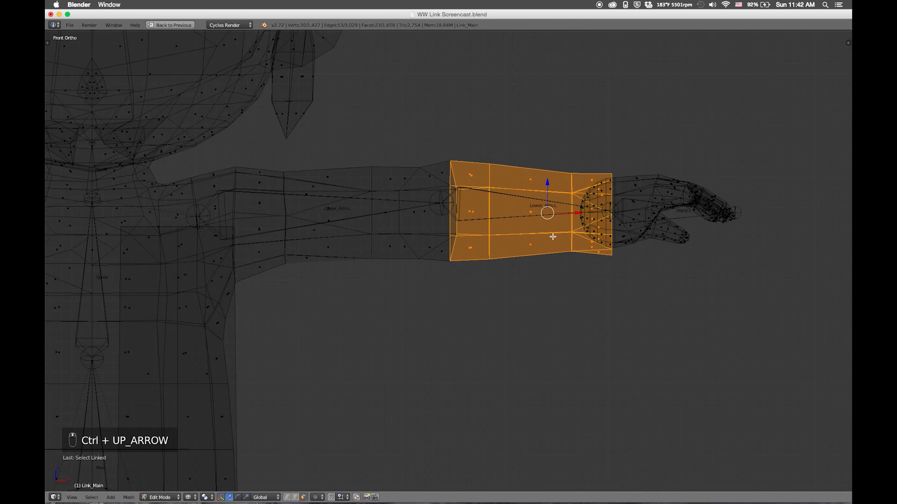
Assign the forearm faces to Lower_Arm.L, check the group by reselecting it, and clear its selection
key(ctrl+Up)
click(831, 266)
click(800, 266)
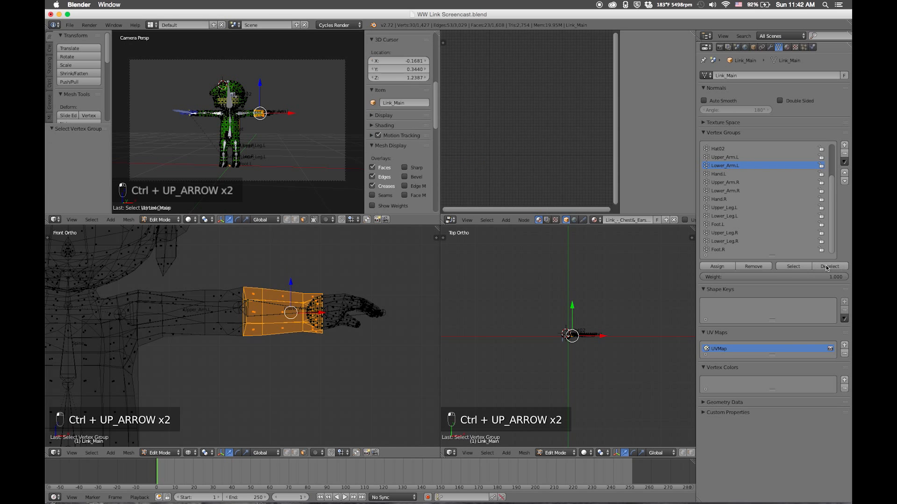
click(829, 266)
Select the whole linked hand mesh, assign it to Hand.L, check the group, and deselect it
click(768, 174)
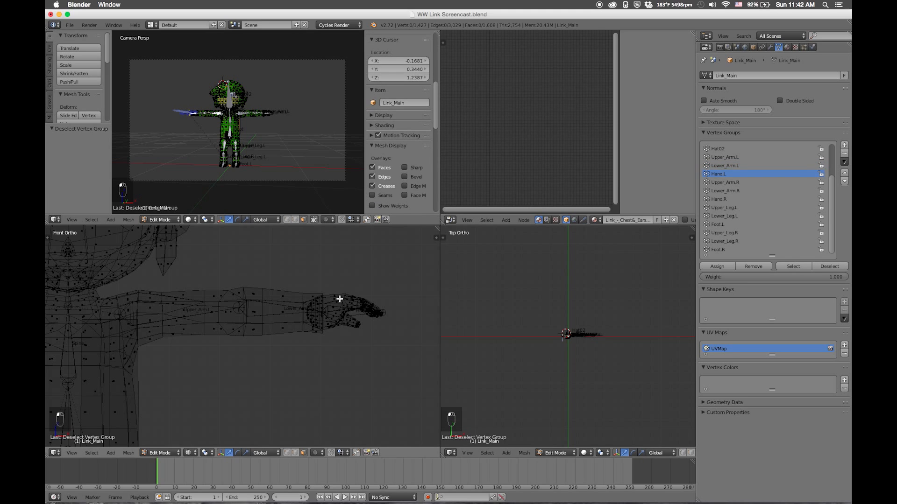
key(l)
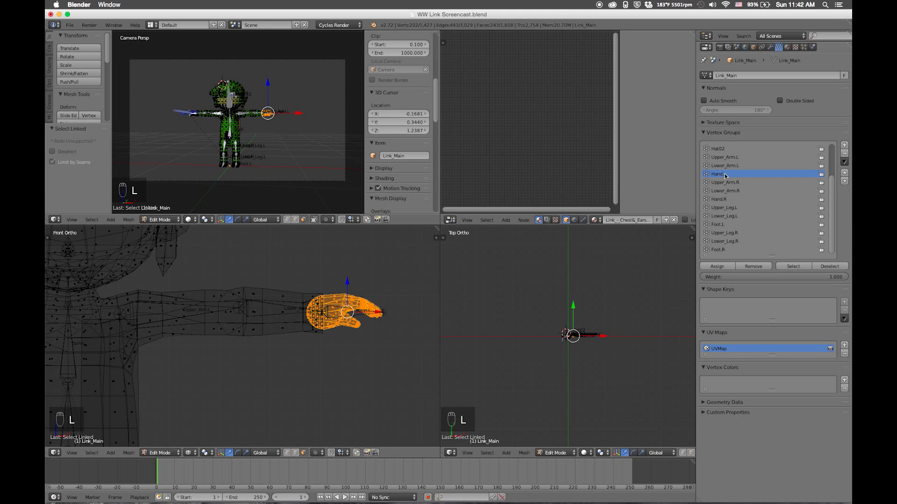
click(826, 266)
click(804, 266)
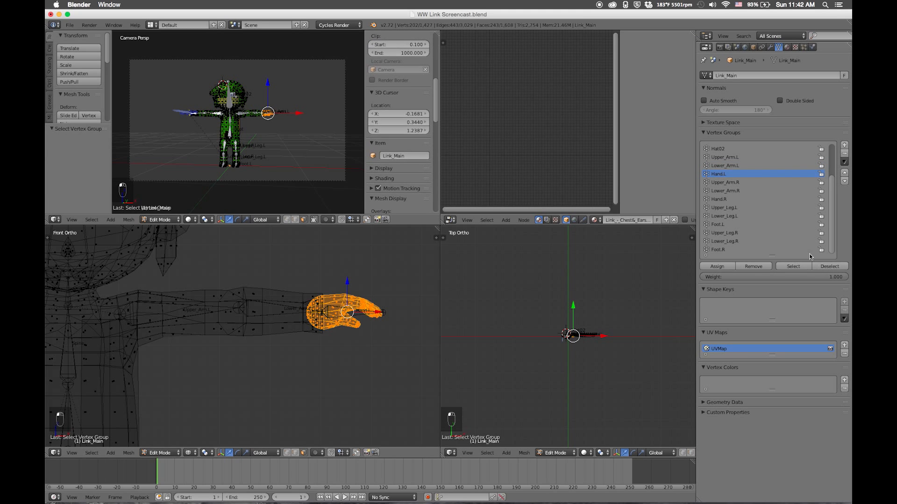
click(829, 267)
Make Upper_Arm.R the active vertex group and select the sword-side upper arm faces from shoulder to elbow
scroll(90, 284, up, 2)
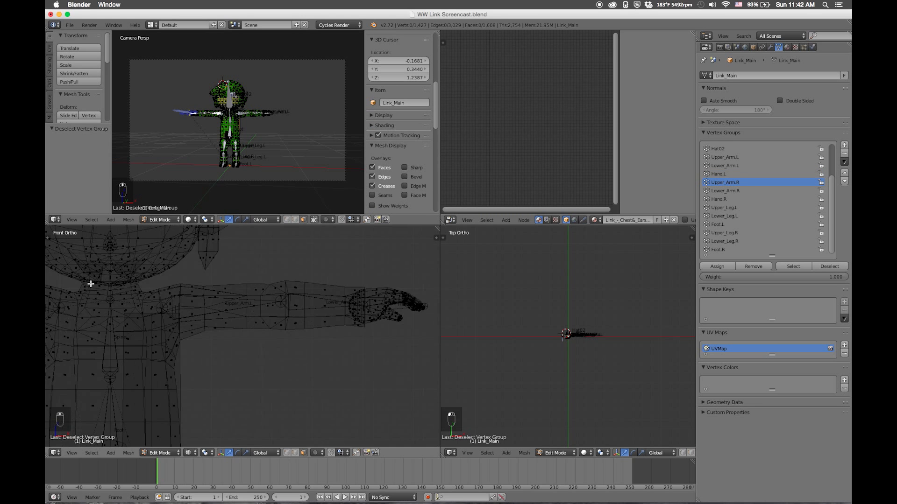
shift+middle_drag(90, 284, 206, 328)
key(ctrl+Up)
shift+middle_drag(209, 229, 454, 258)
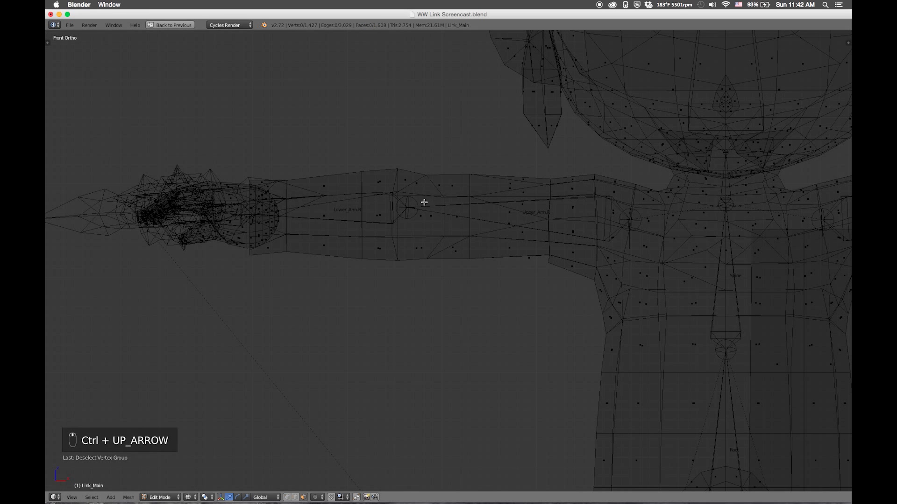
key(b)
drag(404, 138, 589, 291)
key(ctrl+Up)
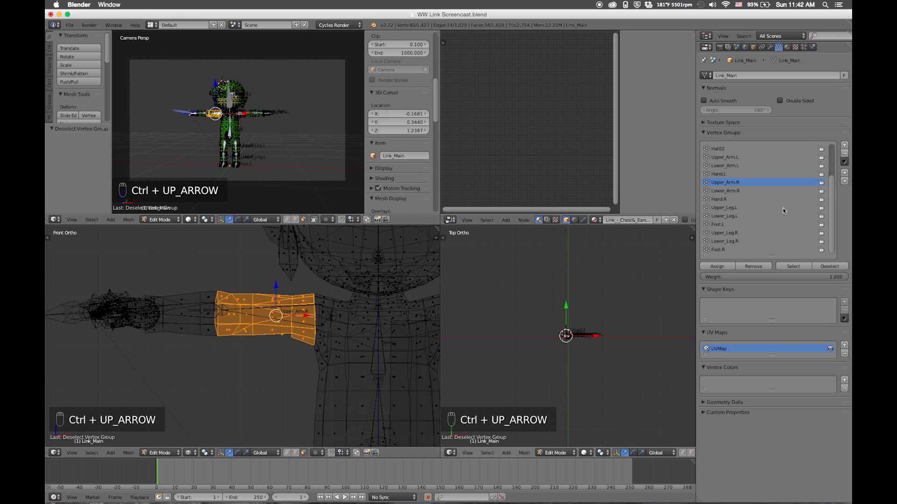
Assign the selected sword-side upper arm faces to Upper_Arm.R and check by deselecting and reselecting the group
click(730, 191)
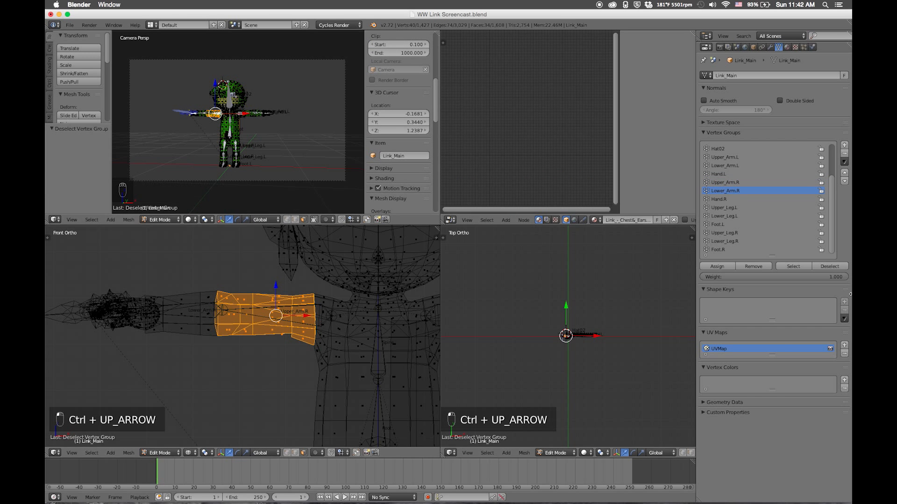
click(825, 265)
click(797, 266)
click(818, 265)
click(778, 266)
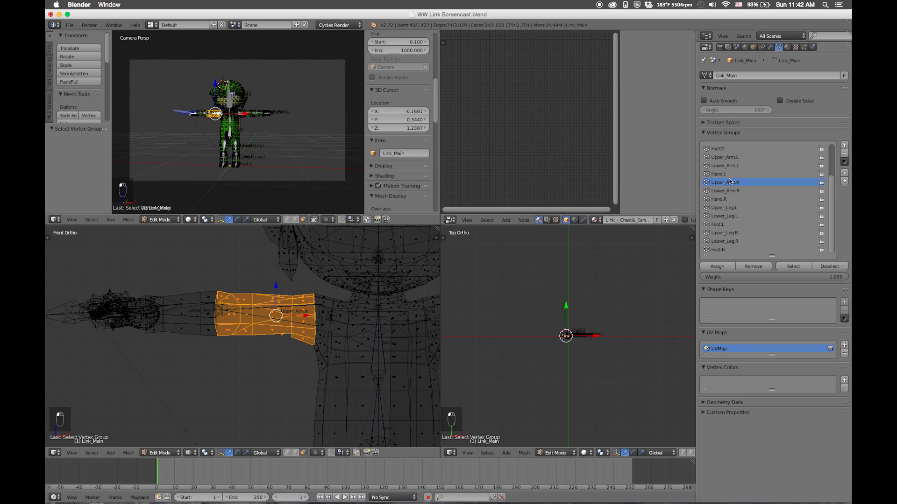
Clear the selection and select the sword-side forearm faces from the top view, excluding the linked hand mesh
key(a)
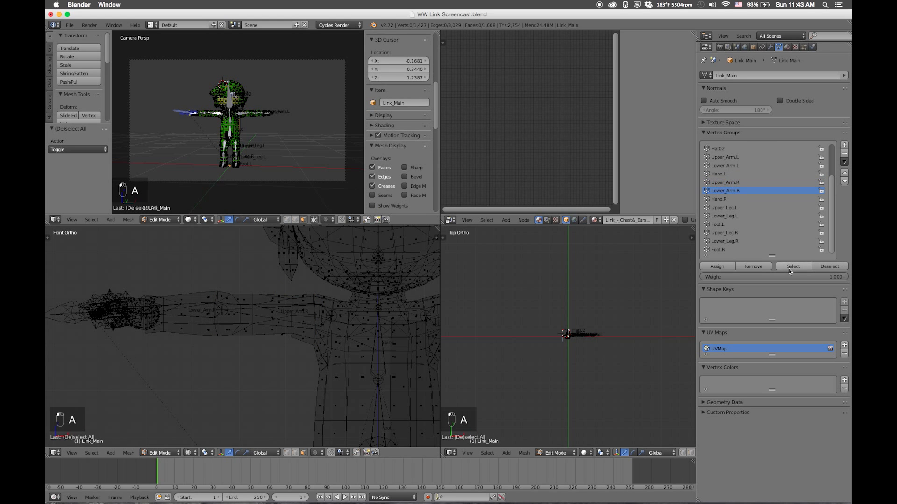
middle_drag(252, 348, 285, 340)
key(ctrl+Up)
key(7)
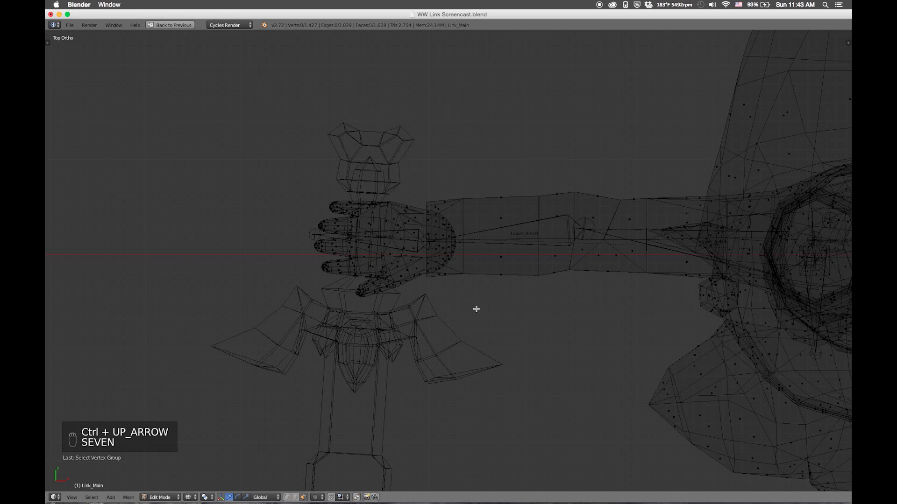
key(b)
drag(583, 312, 422, 137)
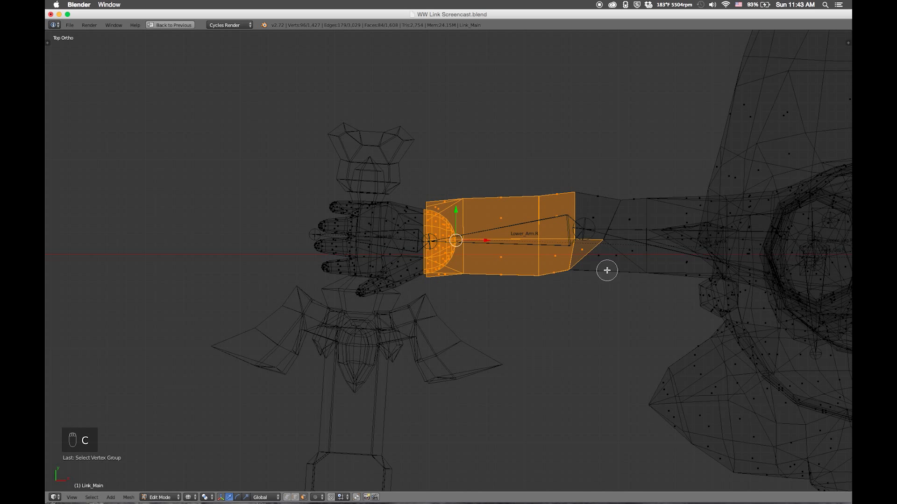
drag(607, 270, 595, 197)
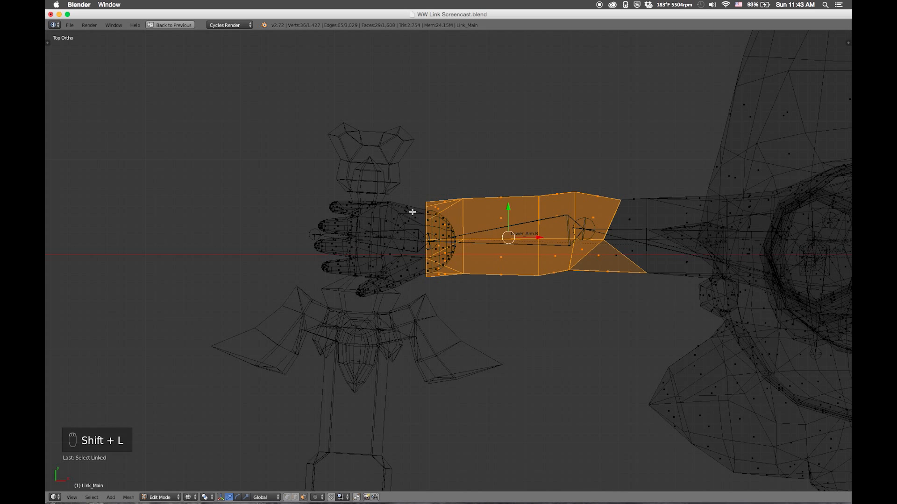
key(shift+l)
Deselect the Upper_Arm.R faces and add the missing forearm faces near the elbow back to the selection
key(ctrl+Up)
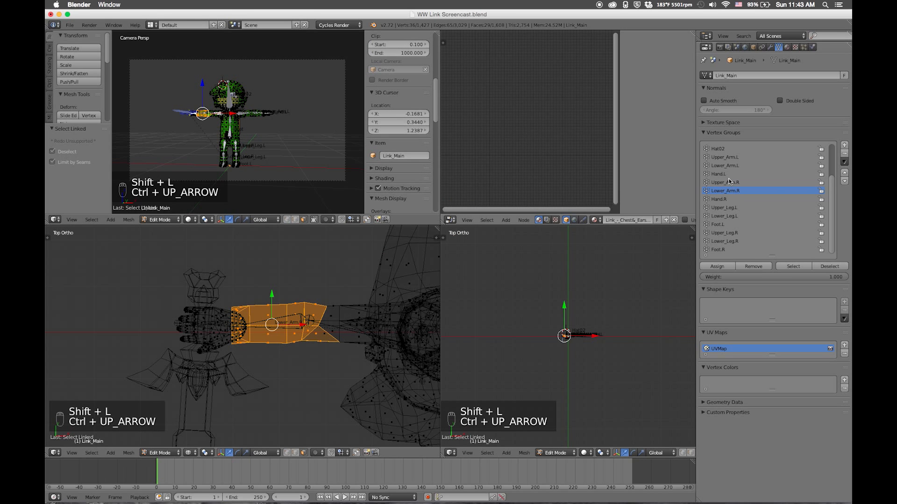
click(829, 267)
key(ctrl+Up)
key(b)
drag(562, 285, 545, 165)
key(ctrl+Up)
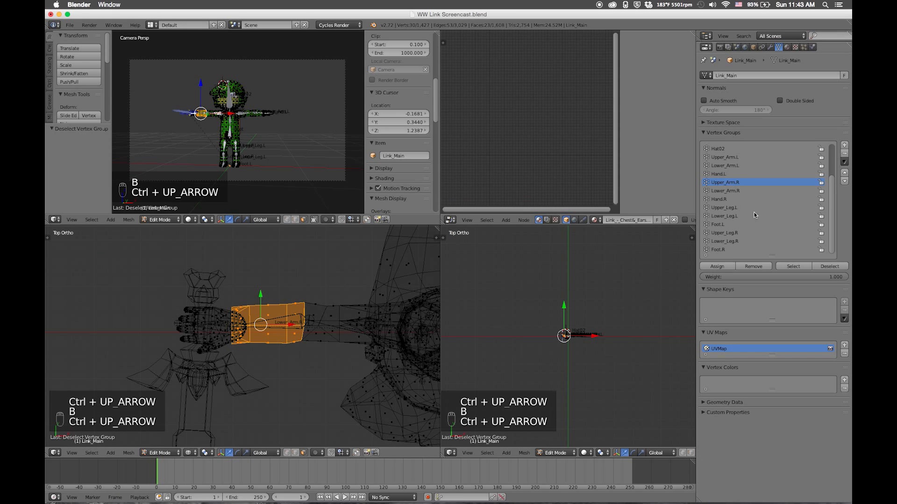
Assign the sword-side forearm faces to Lower_Arm.R, check the group by reselecting it, and deselect it
click(732, 191)
click(732, 267)
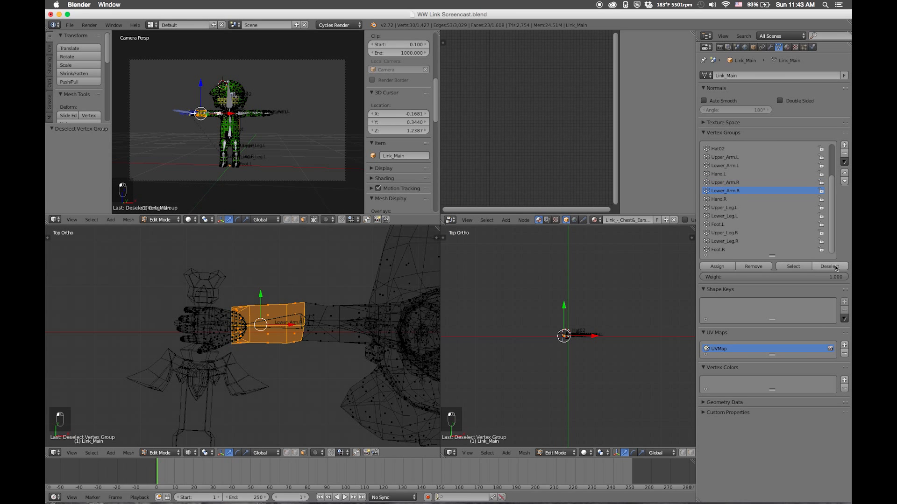
click(827, 267)
click(802, 267)
click(824, 267)
Select the linked sword-side hand mesh, assign it to Hand.R, and check the group by reselecting and deselecting it
click(729, 199)
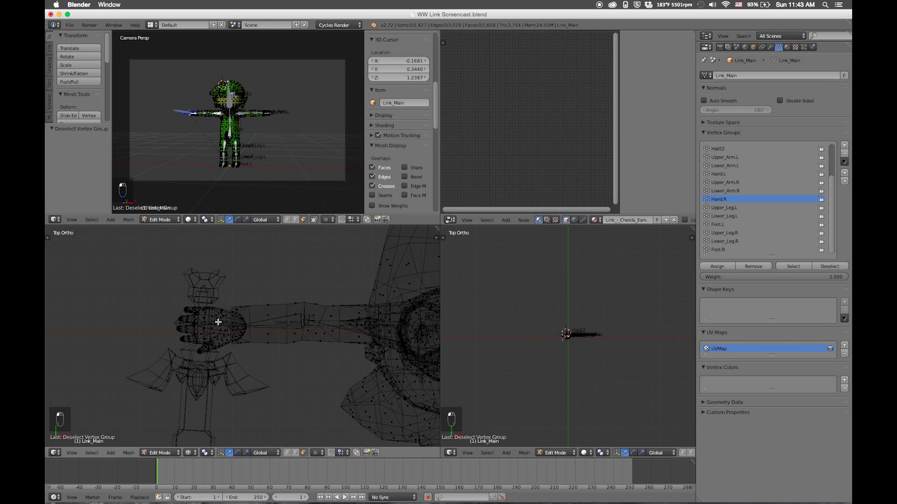
key(l)
click(827, 266)
click(801, 267)
click(827, 267)
Examine the hips and upper legs around the Root and Upper_Leg bones in an enlarged solid view
key(1)
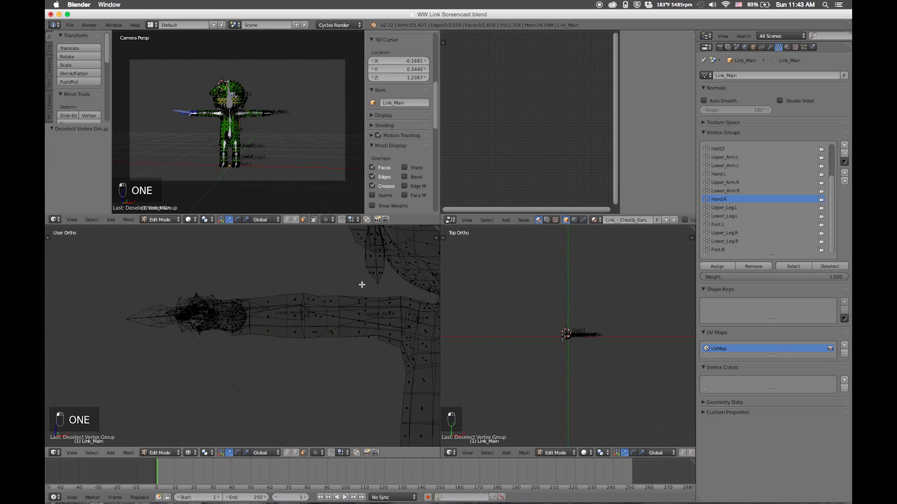
key(ctrl+Up)
scroll(481, 257, up, 5)
mouse_move(503, 316)
middle_down()
mouse_move(434, 212)
mouse_move(451, 223)
mouse_move(441, 166)
mouse_move(448, 160)
middle_up()
key(z)
middle_drag(421, 246, 434, 237)
scroll(454, 219, up, 4)
middle_drag(448, 188, 571, 202)
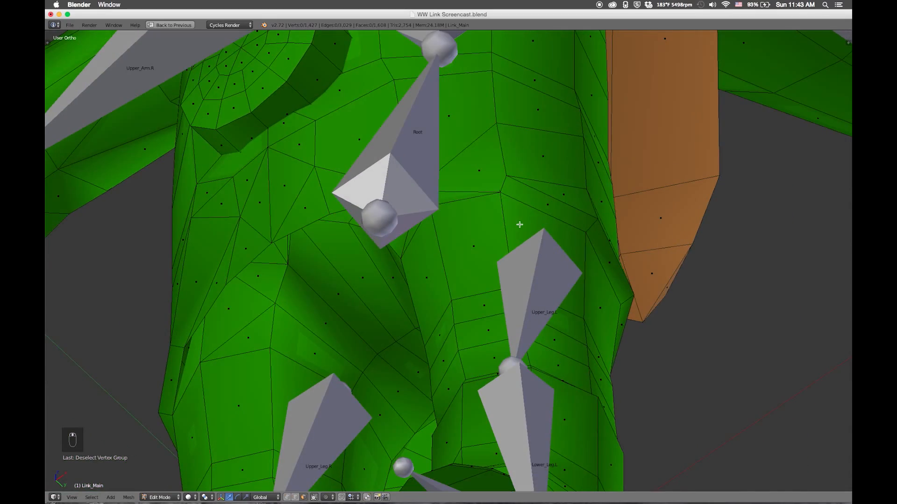
Show all scene layers and frame both legs in an enlarged front wireframe view
key(grave)
key(1)
key(z)
key(ctrl+Up)
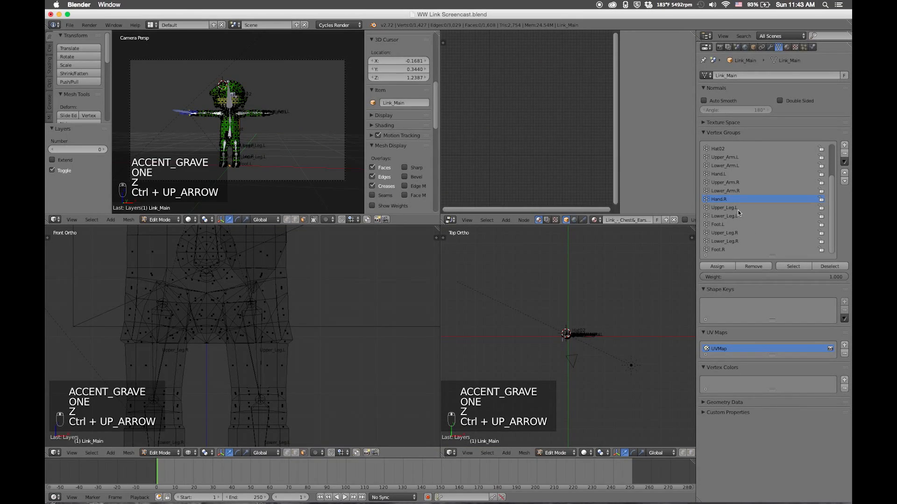
key(ctrl+Up)
scroll(525, 266, down, 5)
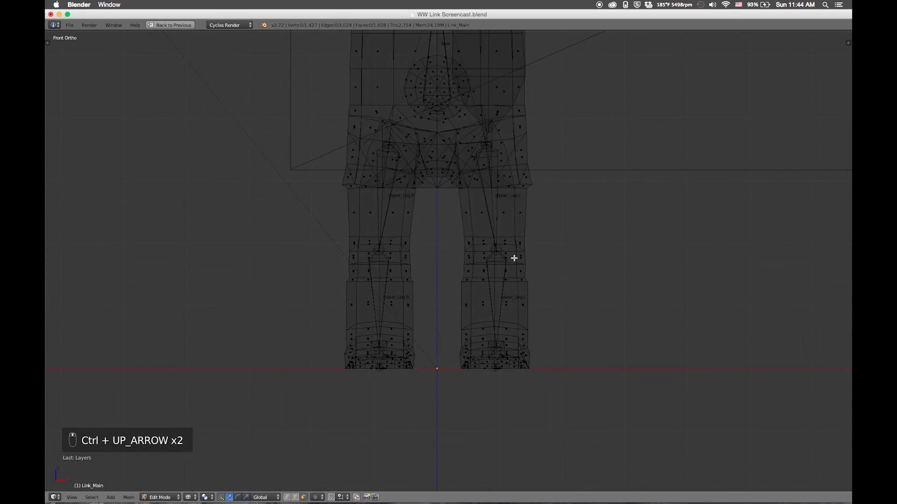
scroll(514, 258, up, 3)
scroll(480, 223, down, 2)
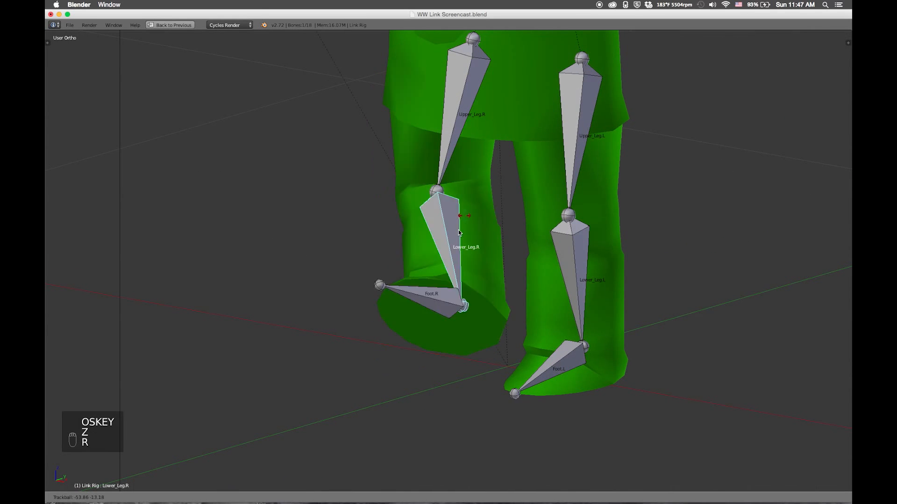
Test-rotate the Foot.R bone and another leg bone, discarding both rotations
right_click(425, 331)
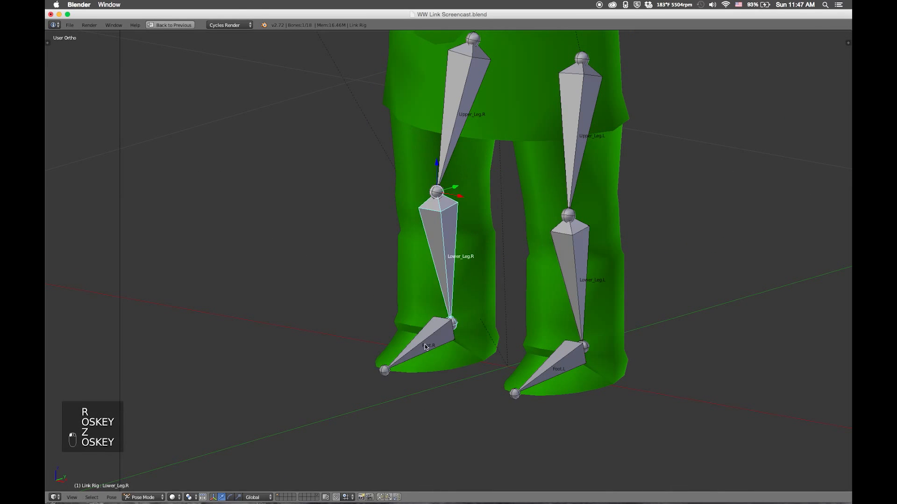
key(r)
right_click(360, 370)
scroll(545, 371, down, 4)
right_click(513, 304)
key(r)
click(560, 316)
key(super+z)
Test the Upper_Leg.L bone by rotating it about its local X axis, and undo the rotation
shift+scroll(527, 255, up, 6)
right_click(510, 248)
key(r)
key(x)
key(x)
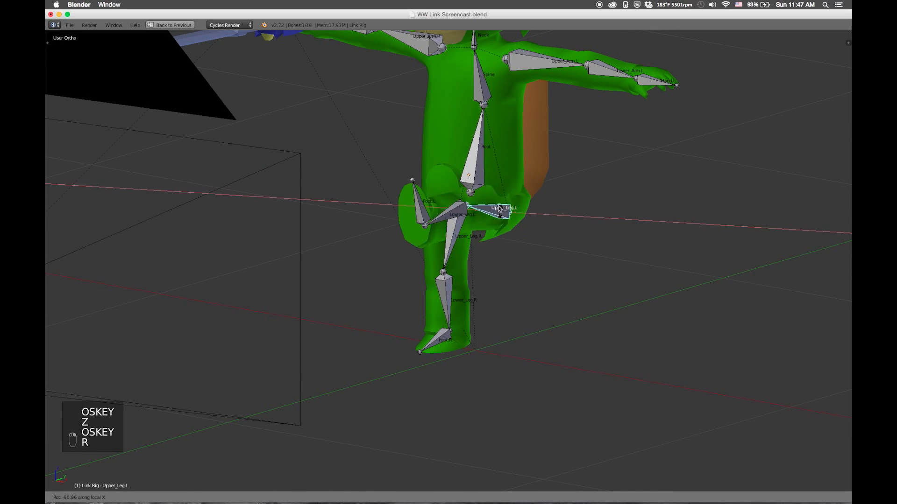
click(542, 226)
scroll(500, 241, up, 3)
middle_drag(497, 242, 526, 267)
key(super+z)
scroll(525, 267, down, 2)
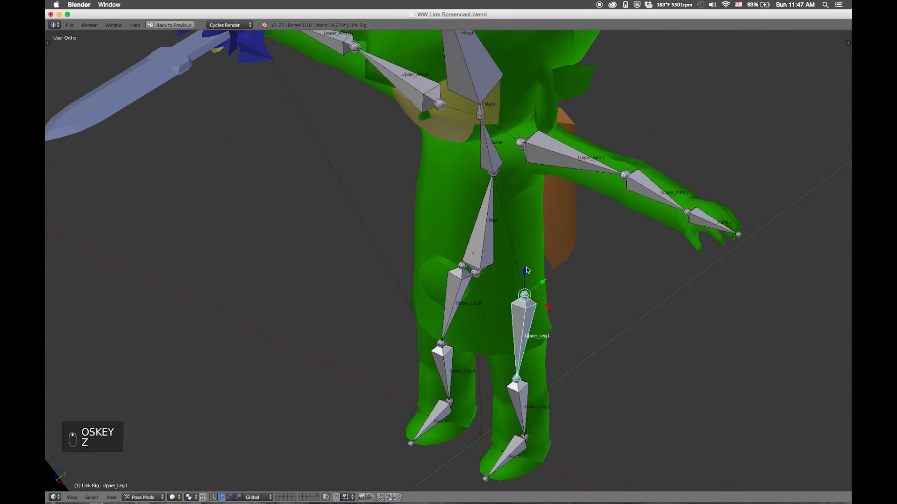
Test the whole rig with a free trackball rotation of the Root bone, and undo it
right_click(489, 241)
key(r)
key(r)
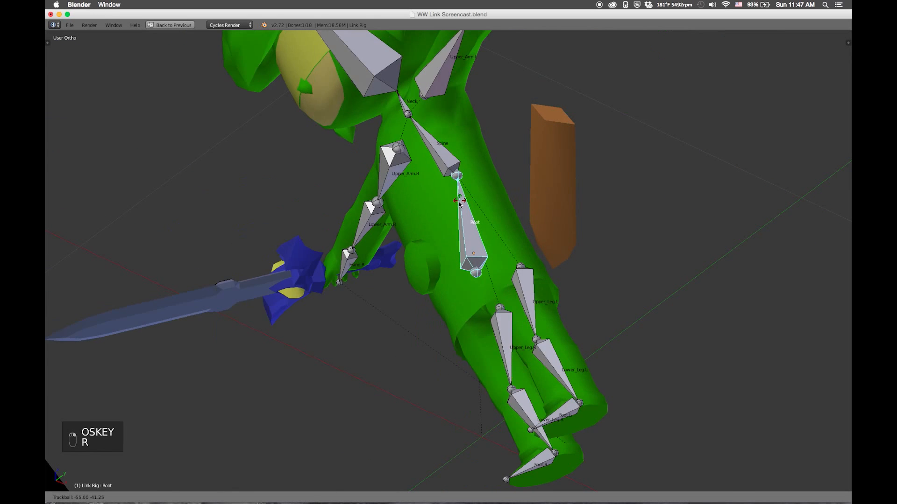
click(454, 212)
key(super)
key(super+z)
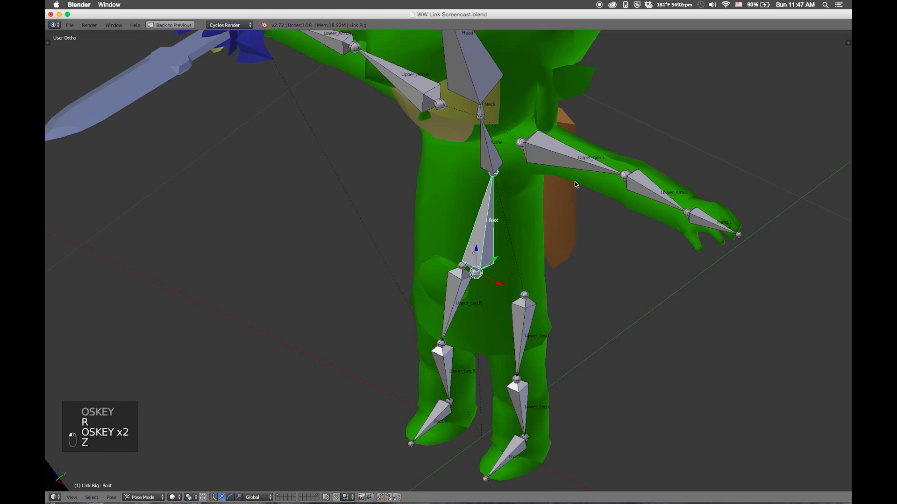
middle_drag(579, 209, 543, 144)
key(super)
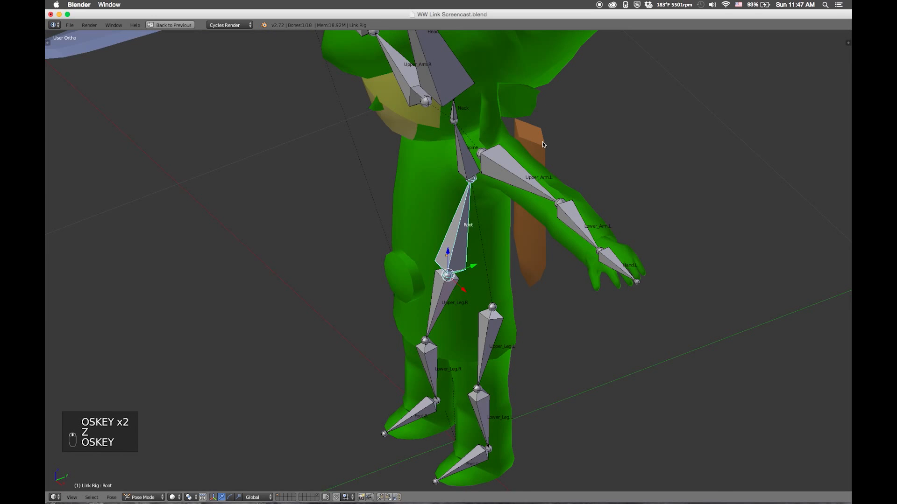
Open Link_Main for mesh editing and select the linked brown piece on the character's back
right_click(503, 133)
key(Tab)
key(super)
key(l)
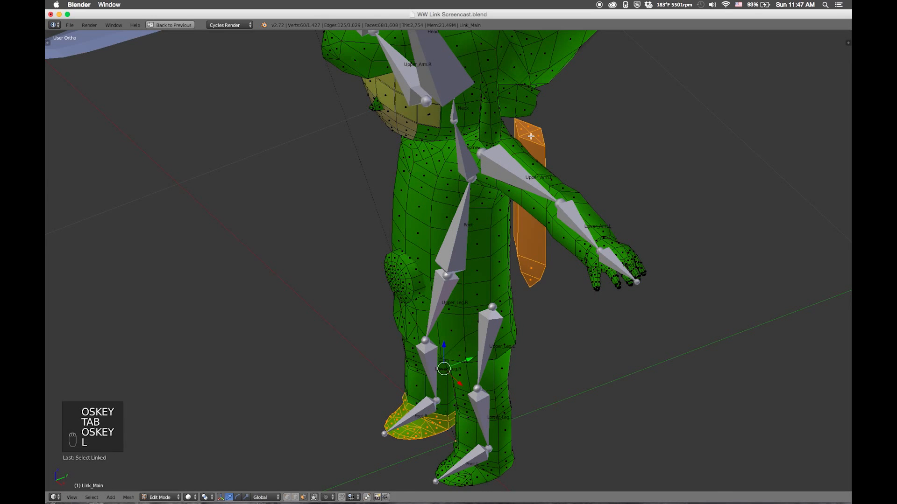
Assign the selected back piece to the Spine vertex group and check by deselecting and reselecting the group
key(ctrl+Up)
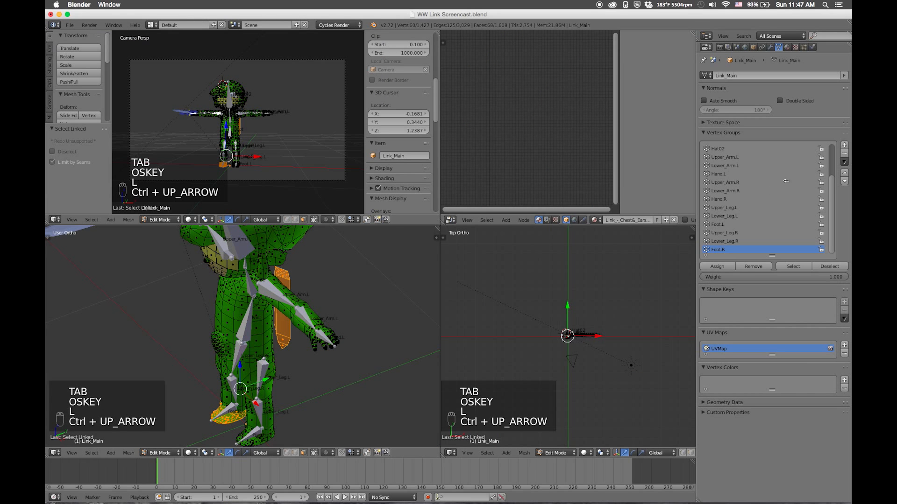
scroll(747, 183, up, 1)
scroll(837, 186, up, 4)
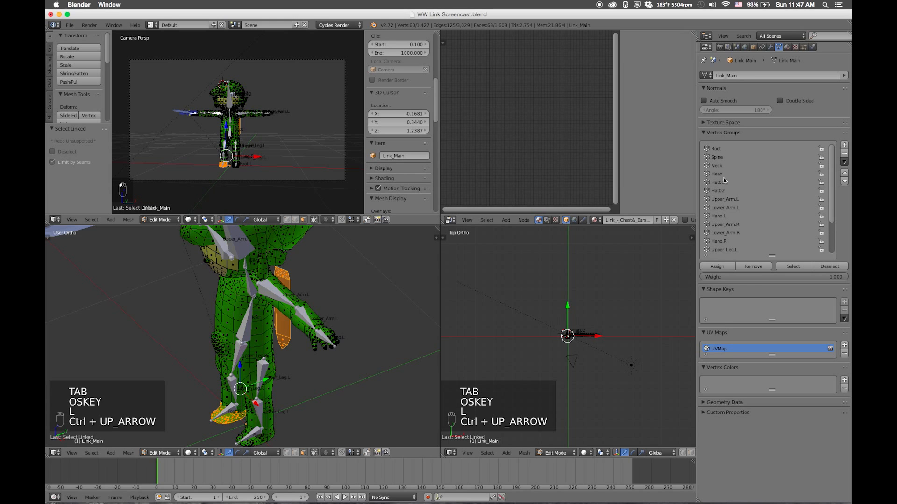
click(719, 159)
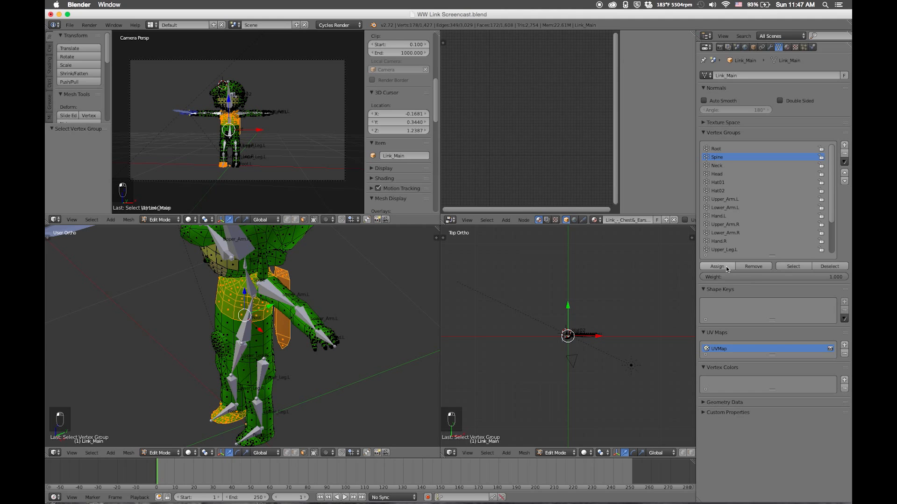
click(815, 266)
click(797, 268)
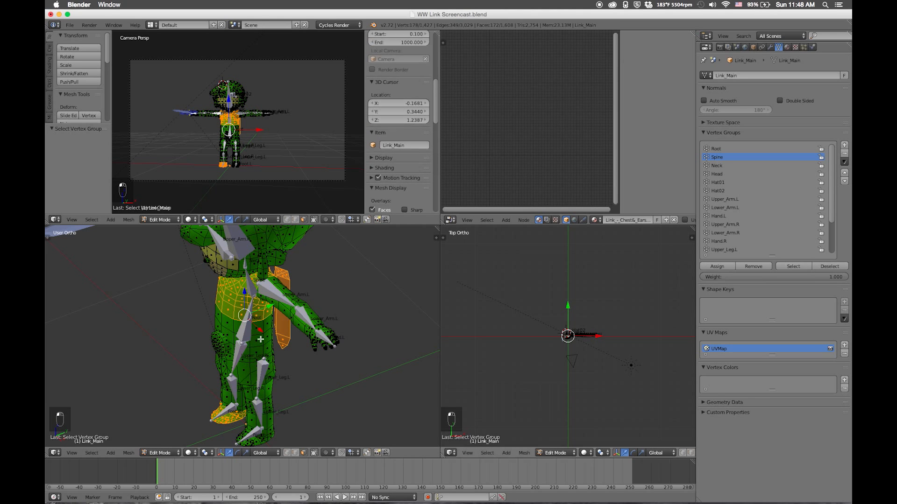
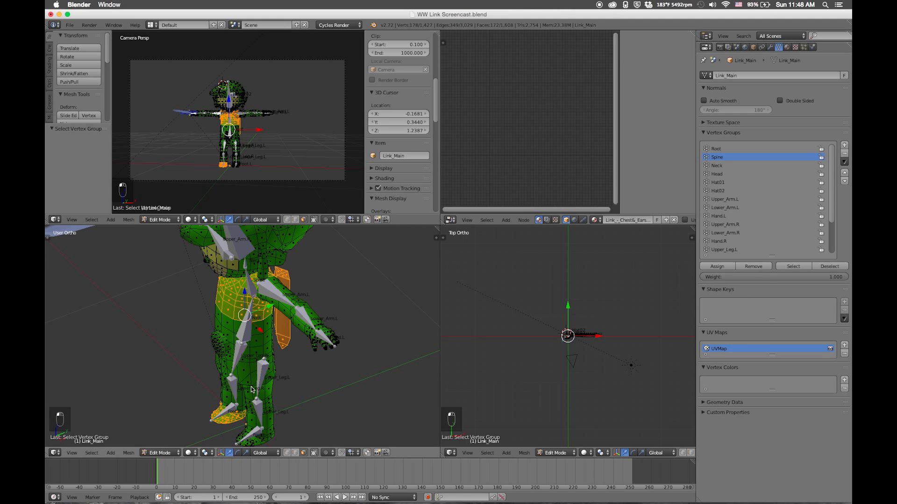
Draw a selection box over the lower legs and feet in the front wireframe view
key(KP_1)
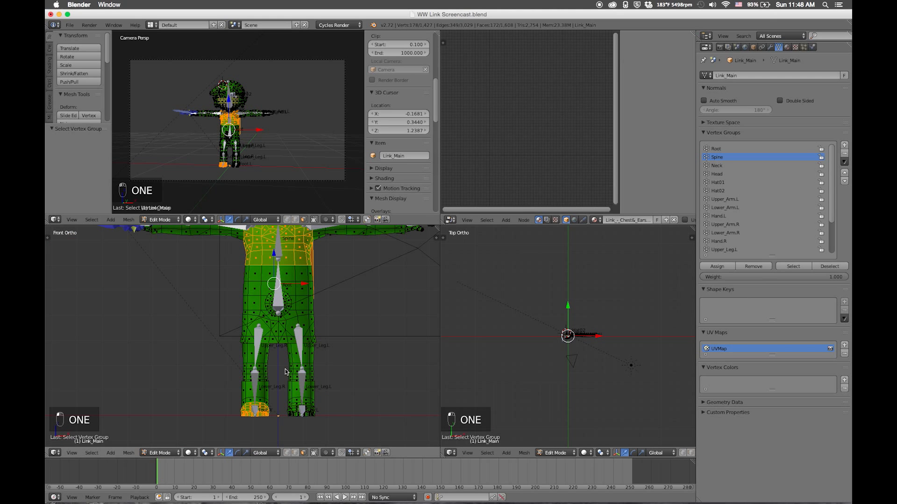
key(z)
key(b)
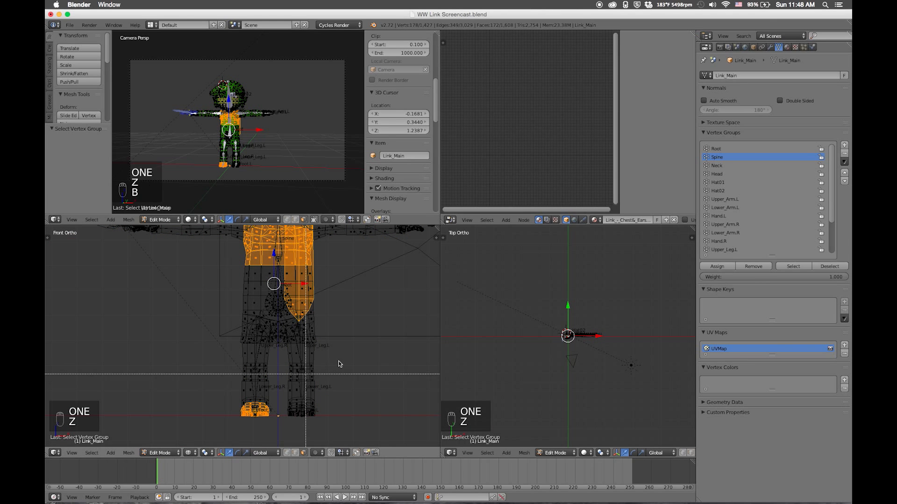
drag(342, 357, 205, 434)
middle_drag(205, 434, 204, 434)
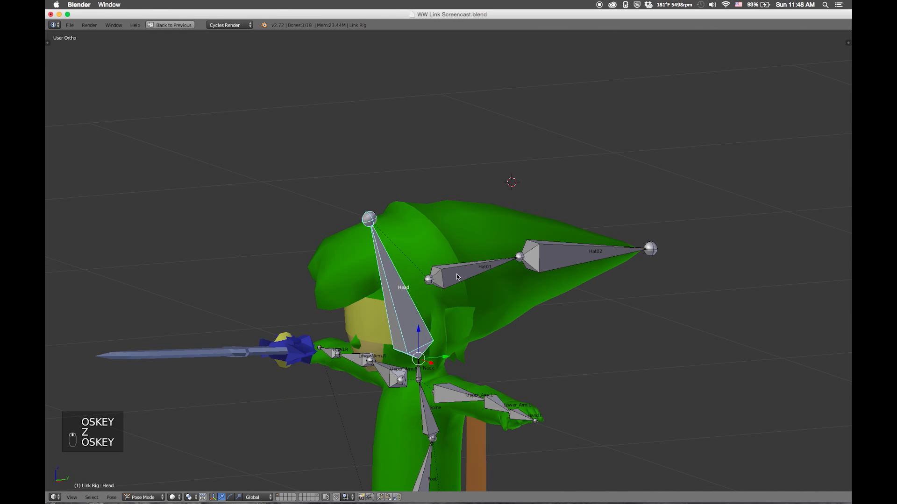
Set the Link Rig armature's bone display to B-Bone and enlarge the 3D view
key(ctrl+Up)
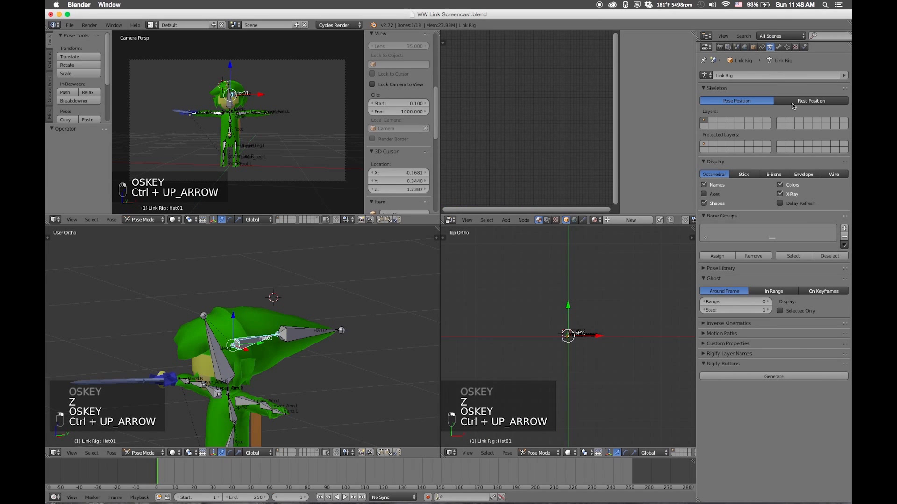
click(776, 173)
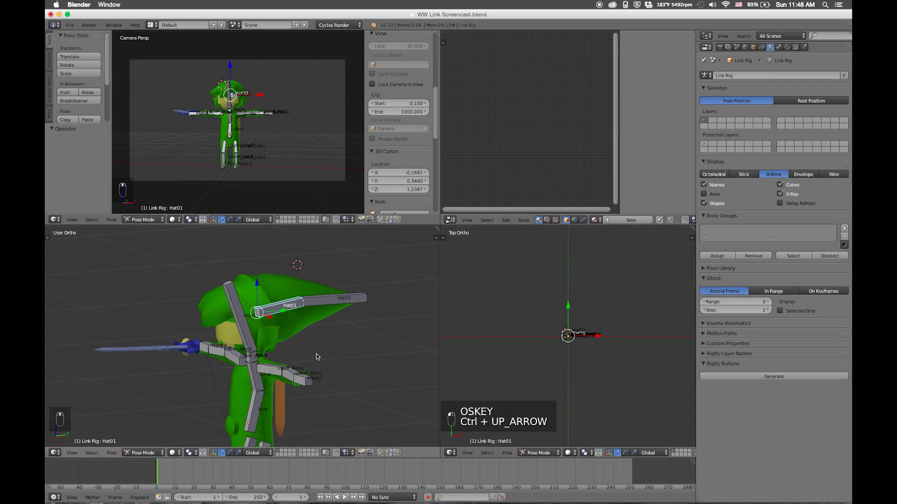
key(ctrl+Up)
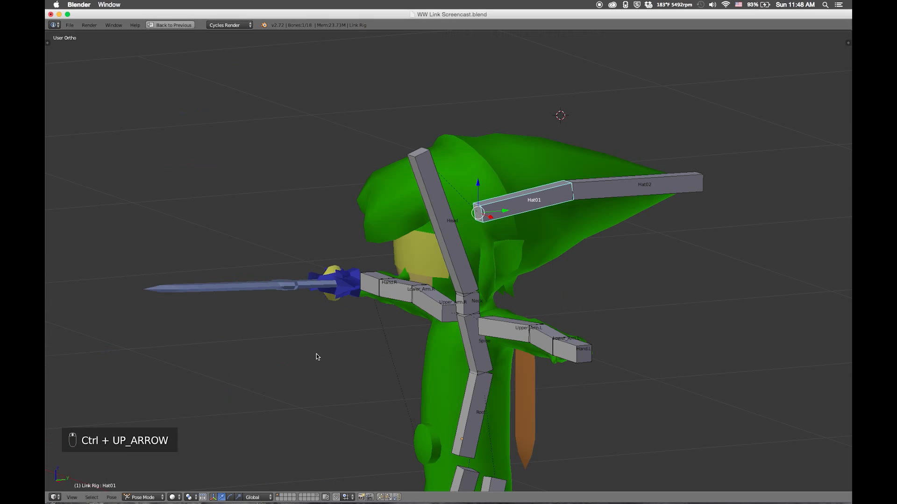
Scale down the B-Bone display thickness of the Spine, Neck and Head bones
right_click(481, 348)
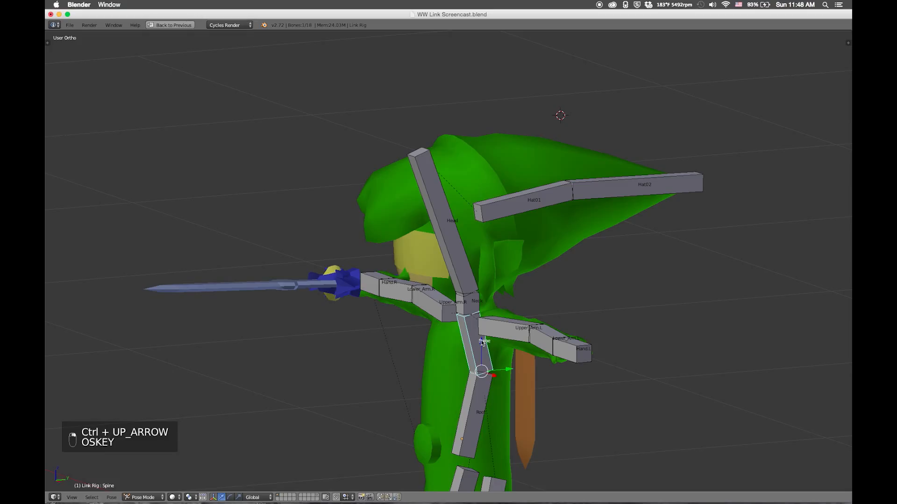
key(ctrl+alt+s)
click(470, 317)
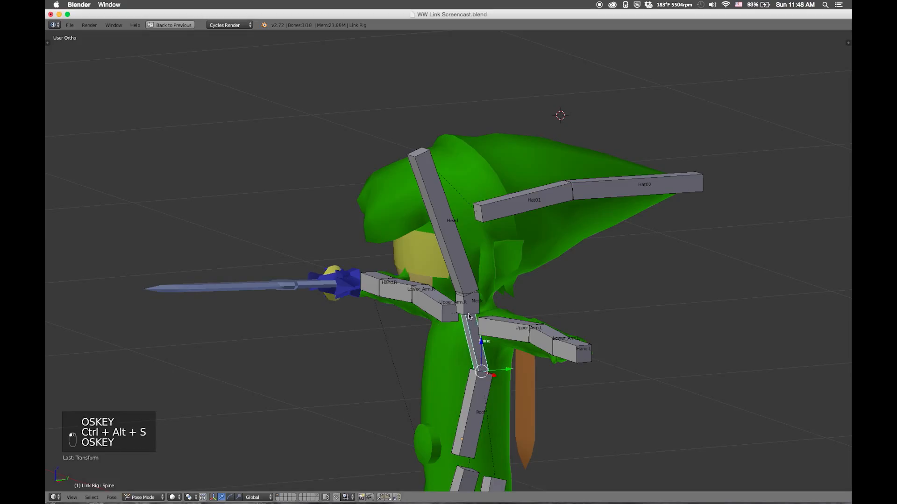
right_click(470, 307)
key(ctrl+alt+s)
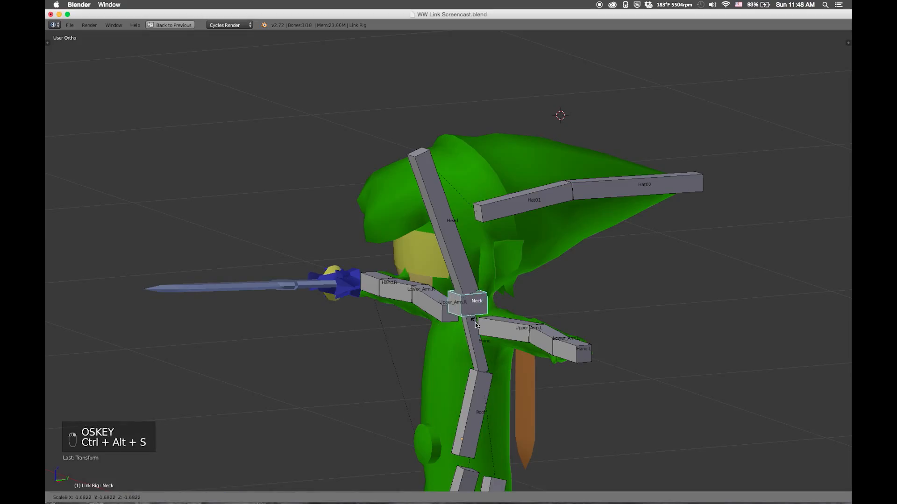
click(472, 293)
right_click(469, 285)
key(ctrl+alt+s)
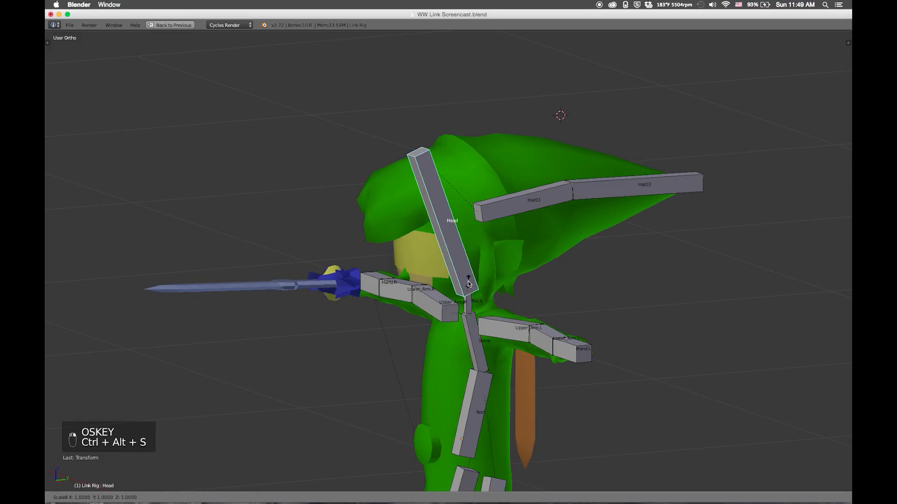
click(468, 288)
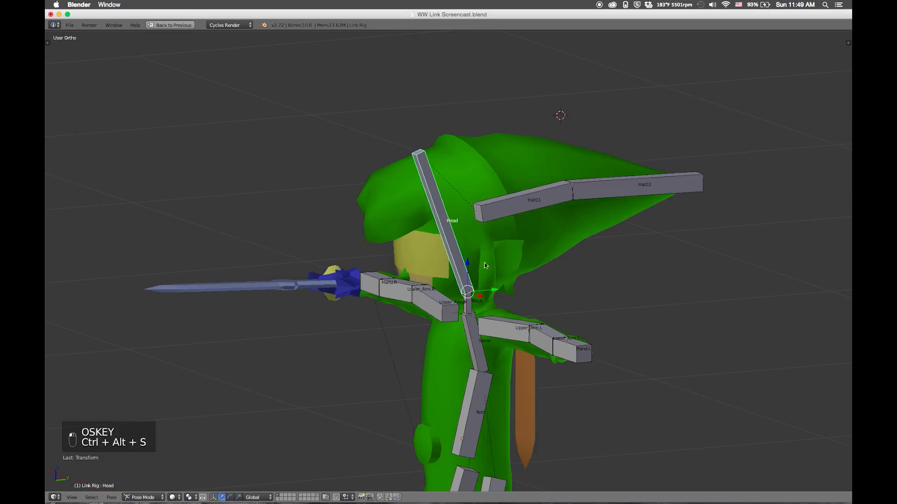
Scale down the B-Bone display thickness of the Hat01 and Hat02 bones
right_click(508, 218)
key(ctrl+alt+s)
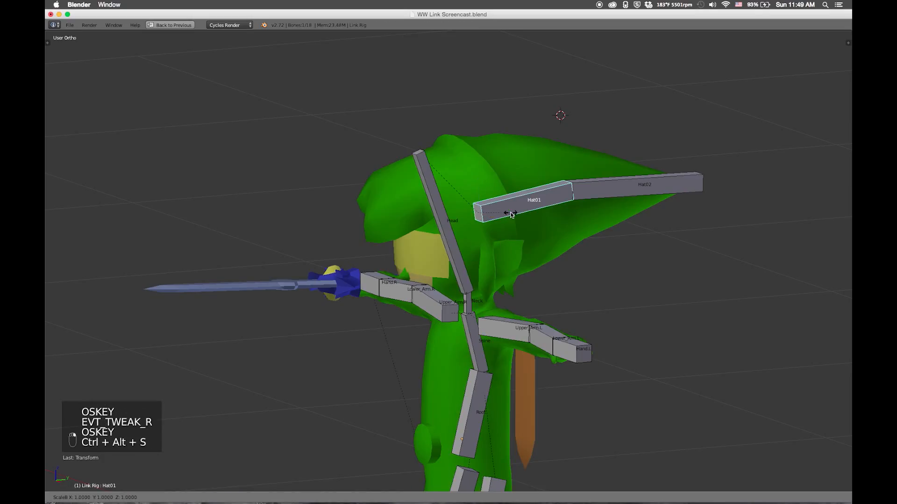
click(587, 189)
right_click(594, 188)
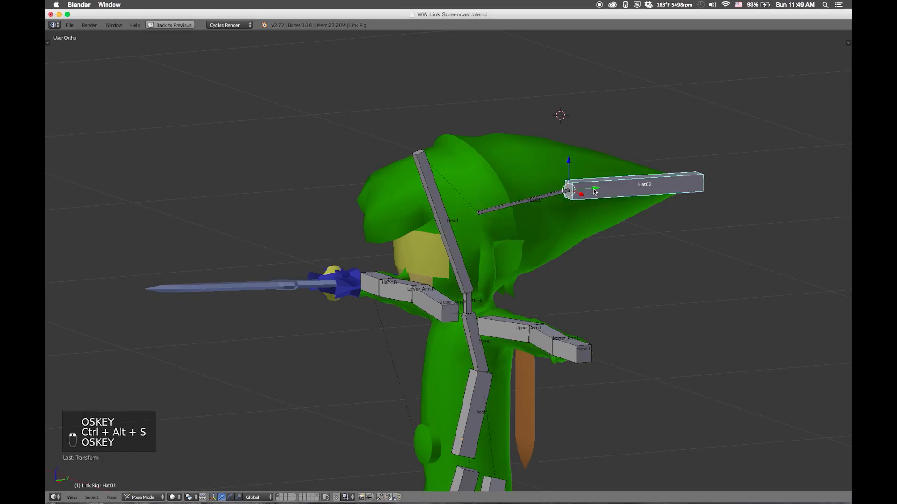
key(ctrl+alt+s)
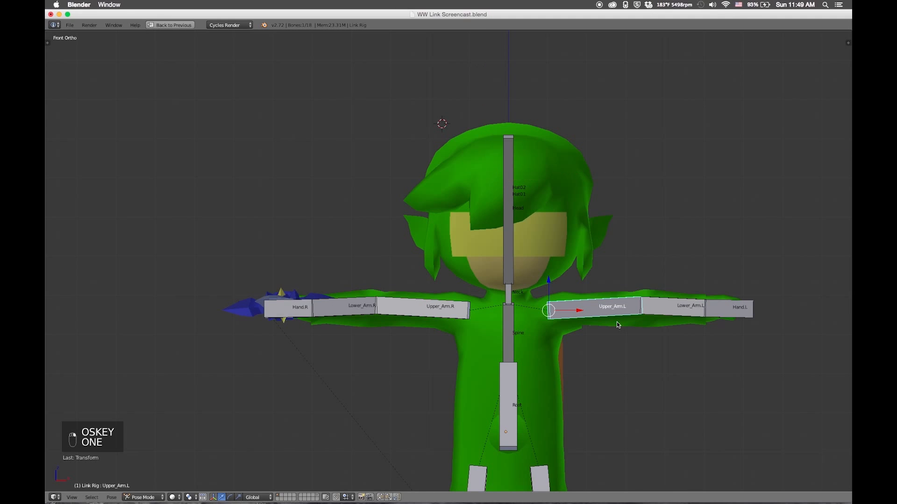
Scale down the B-Bone display thickness of the Upper_Arm.L, Lower_Arm.L and Hand.L bones in front view
key(ctrl+alt+s)
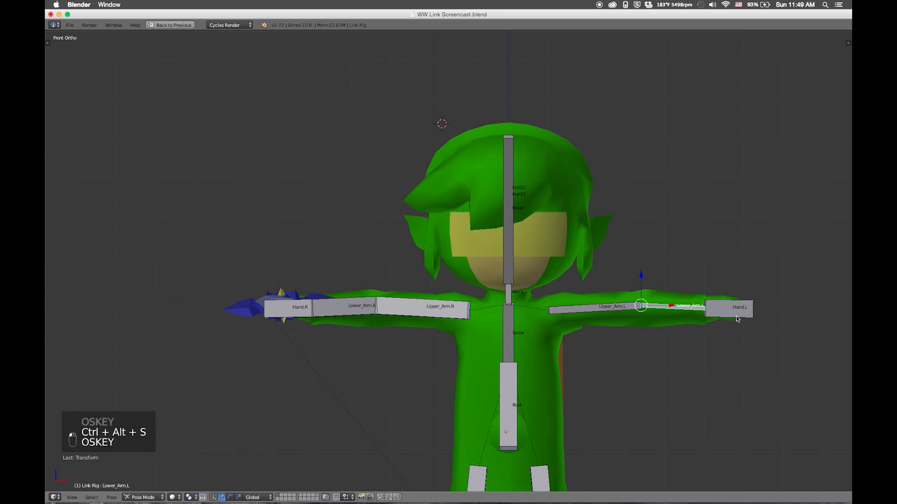
super+click(737, 314)
key(ctrl+alt+s)
click(701, 316)
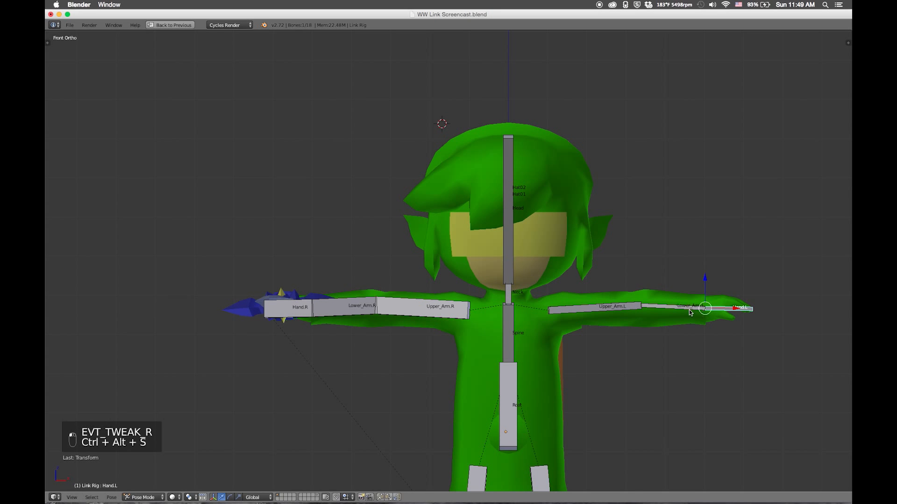
Select the Upper_Arm.R bone and undo the most recent bone selection and display changes
super+click(450, 318)
key(super+z)
key(super+z)
key(super+z)
key(super+z)
key(super+z)
key(super+z)
key(super+z)
key(super+z)
key(super+z)
key(super+z)
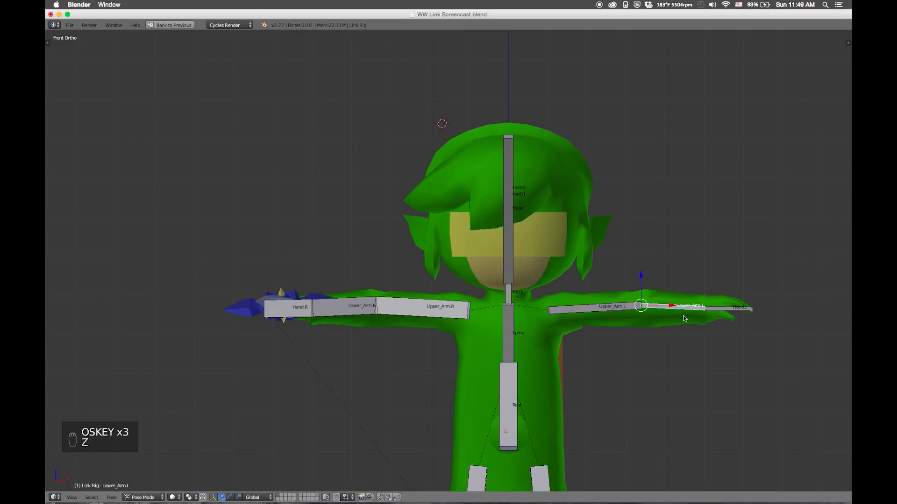
Scale down the B-Bone display thickness of the Upper_Arm bones and then the Lower_Arm bones, handling both sides together
shift+super+click(412, 312)
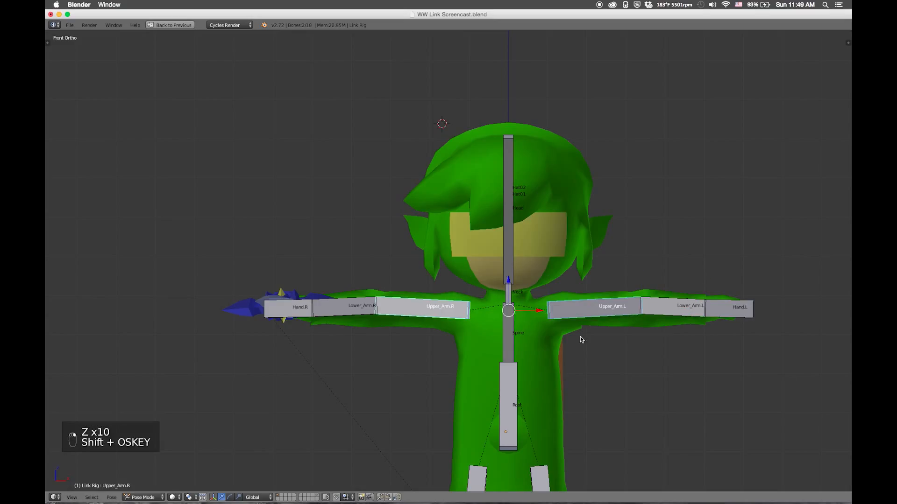
key(ctrl+alt+s)
click(666, 323)
super+click(666, 322)
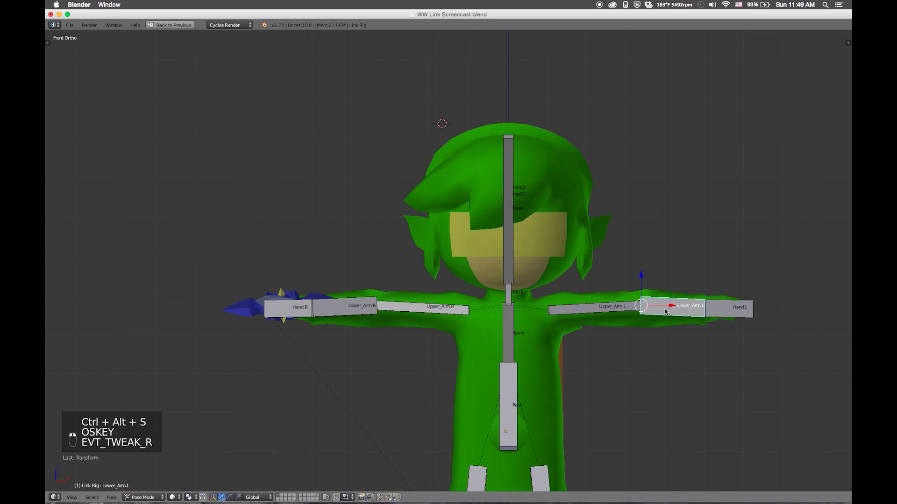
shift+super+click(362, 312)
key(ctrl+alt+s)
click(467, 314)
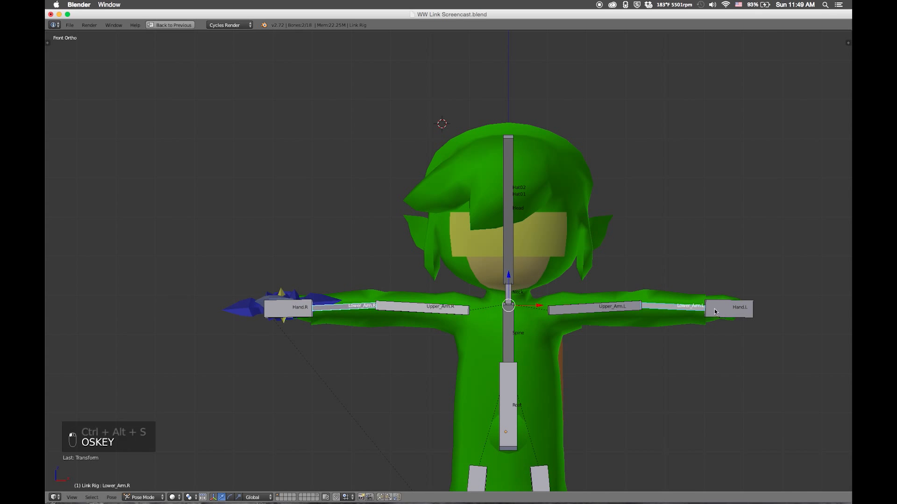
Scale down the B-Bone display thickness of the Hand.L and Hand.R bones together
super+click(729, 308)
shift+super+click(288, 308)
key(ctrl+alt+s)
click(491, 309)
key(ctrl+alt+s)
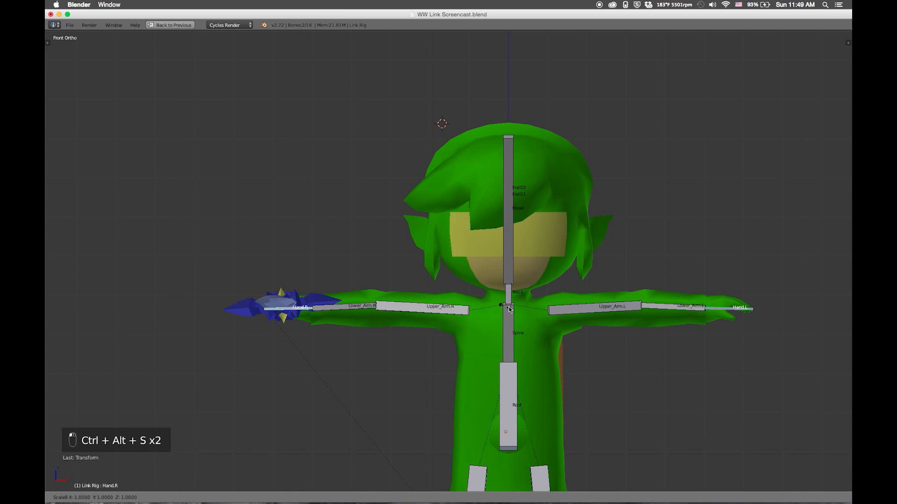
click(498, 314)
Scale down the B-Bone display thickness of the Upper_Leg.L and Upper_Leg.R bones together
shift+scroll(589, 347, down, 3)
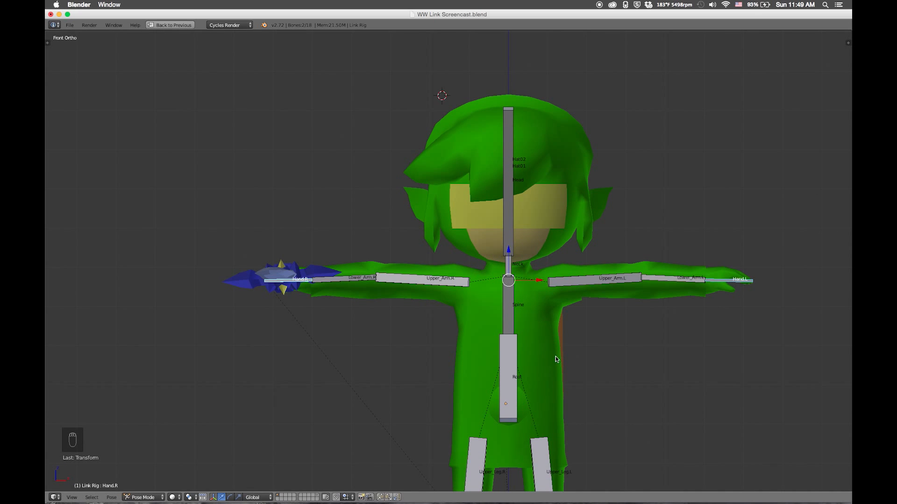
shift+scroll(556, 357, down, 3)
super+click(543, 336)
shift+super+click(477, 337)
key(ctrl+alt+d)
key(ctrl+alt+s)
click(560, 299)
Scale down the B-Bone display thickness of the Lower_Leg.L and Lower_Leg.R bones together
shift+scroll(534, 331, down, 3)
super+click(546, 348)
shift+super+click(473, 348)
key(ctrl+alt+d)
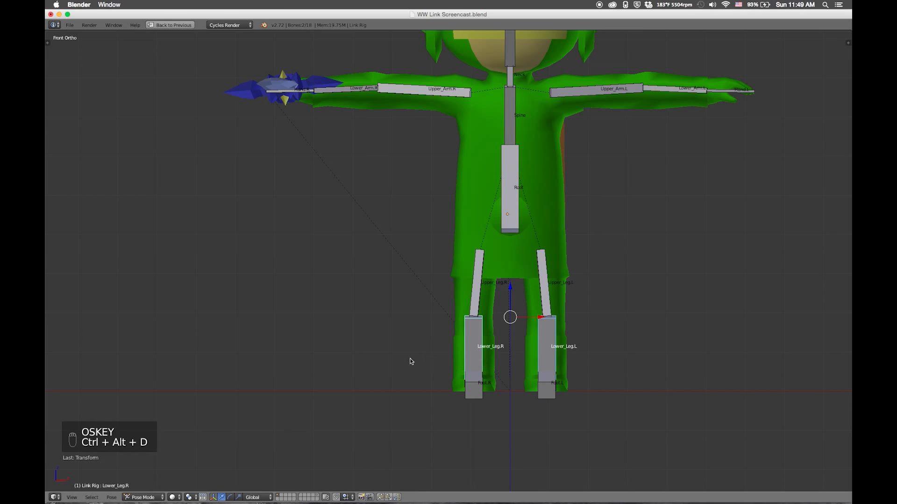
key(ctrl+alt+s)
click(478, 338)
Scale down the B-Bone display thickness of the Foot.L and Foot.R bones together
super+click(475, 387)
shift+super+click(552, 387)
key(ctrl+alt+s)
click(516, 385)
Enter Edit Mode on the rig and select the Hat02 bone's end joint at the hat's tip
middle_drag(516, 385, 565, 130)
super+click(527, 120)
key(Tab)
super+drag(701, 93, 689, 108)
key(1)
key(1)
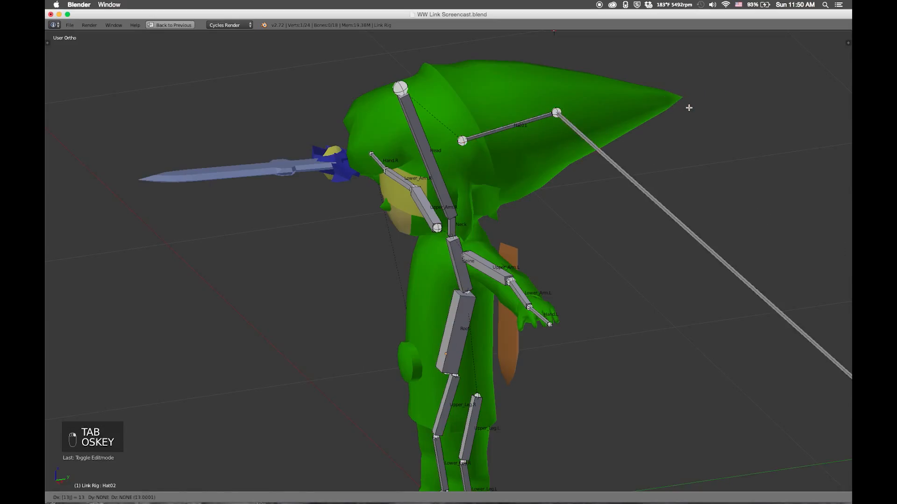
click(689, 108)
key(super+z)
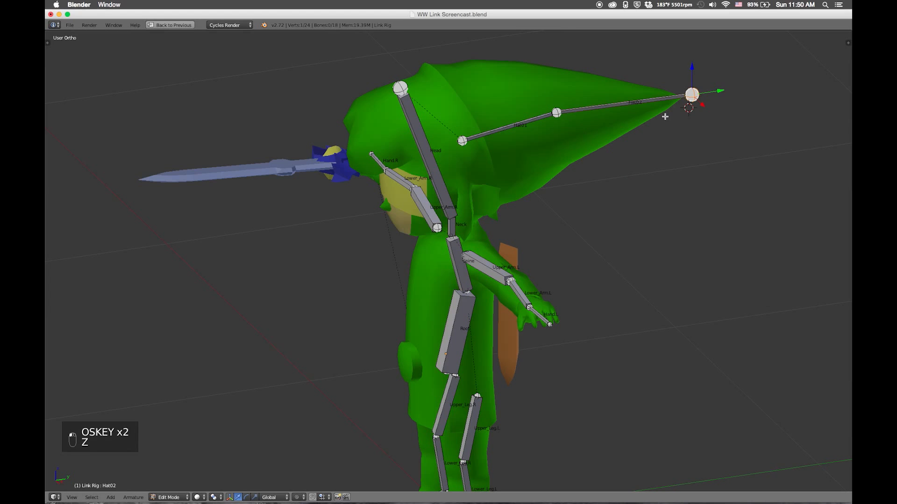
Extrude a short bone from the hat's tip straight backward along the global Y axis in right side view
key(1)
key(3)
shift+middle_drag(648, 92, 433, 227)
key(e)
key(e)
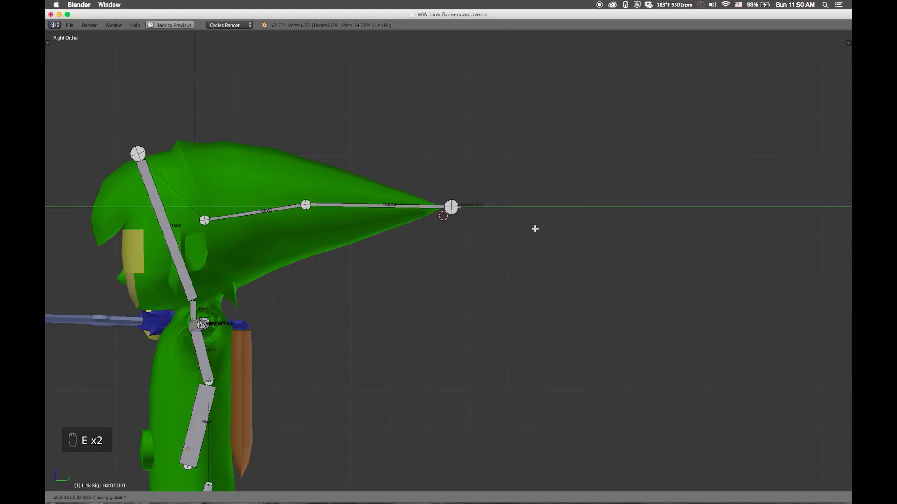
key(super)
Select the new bone behind the hat's tip and enlarge its B-Bone display thickness
key(super)
key(super)
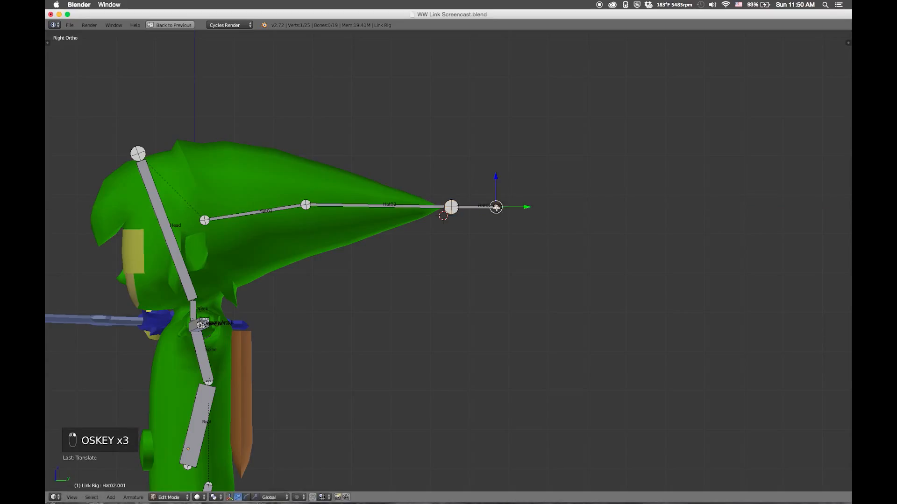
key(super)
key(ctrl+alt+s)
key(super)
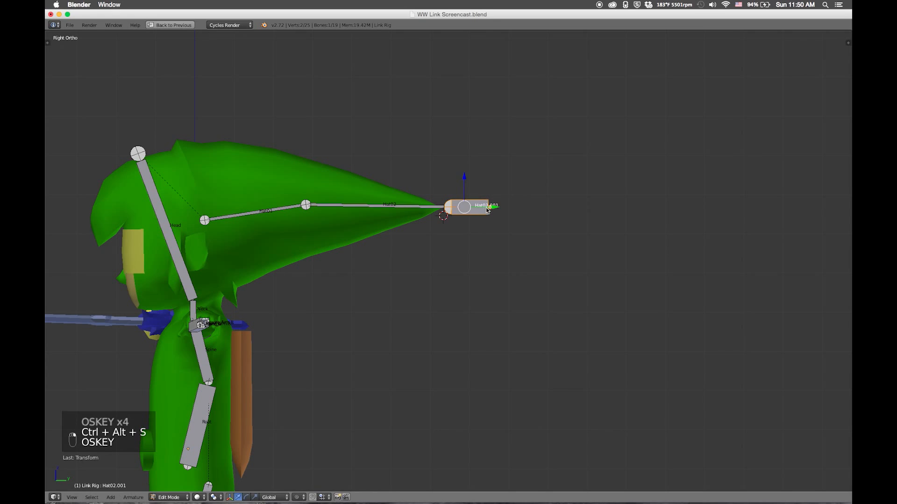
Return to Pose Mode and rename the new bone at the hat's tip as Hat Control
key(Tab)
key(ctrl+Up)
click(779, 47)
click(746, 76)
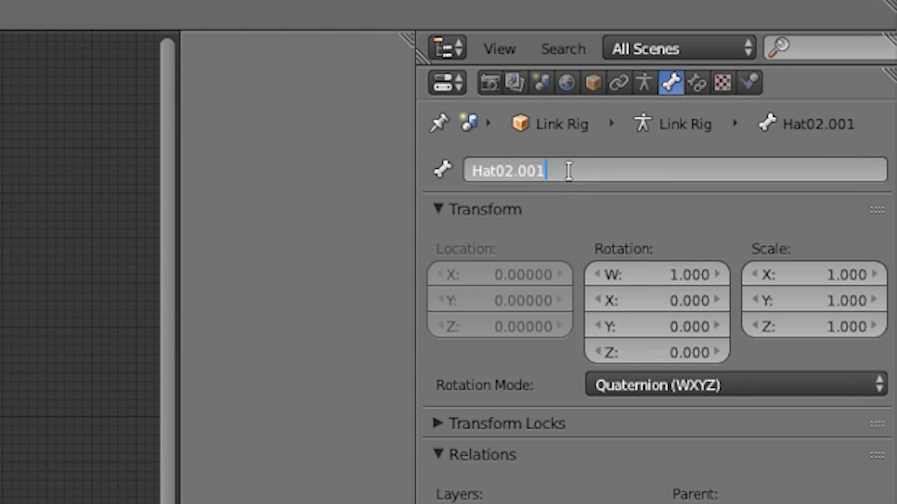
key(ctrl+a)
key(BackSpace)
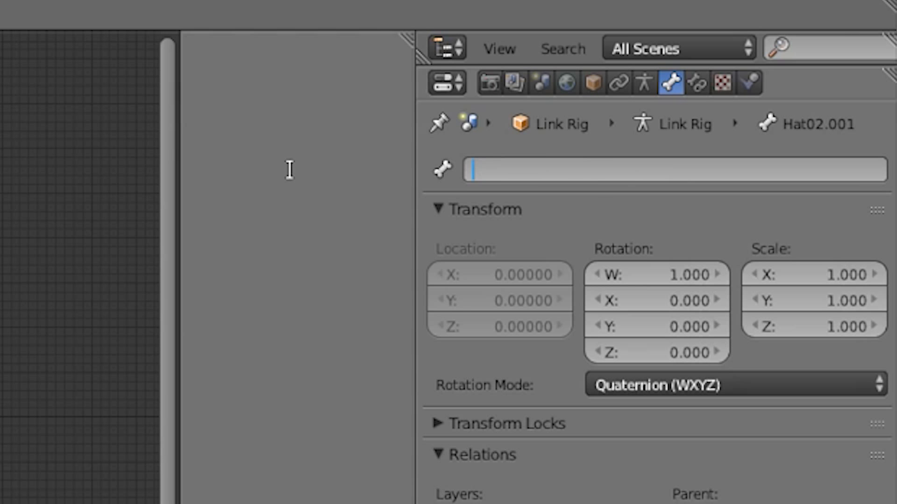
text(Hat Control)
key(Return)
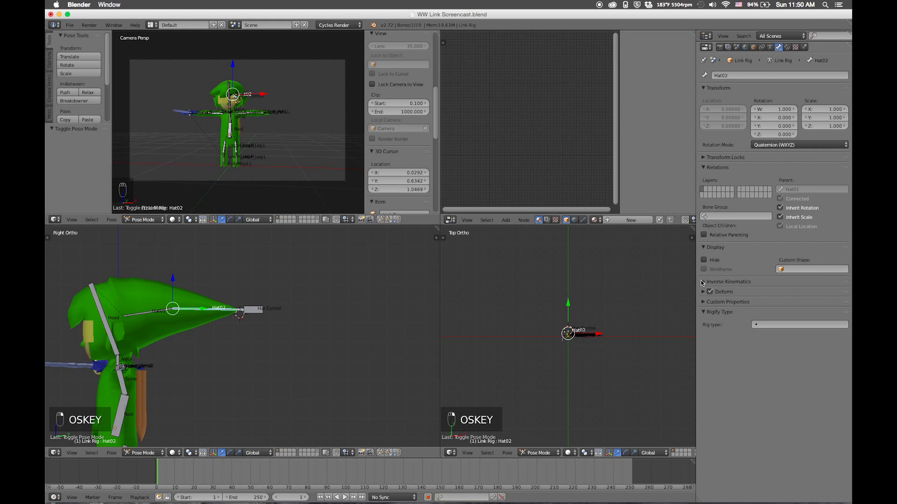
Set the Hat02 bone's curved bone segments to 16 in its Deform settings
key(Tab)
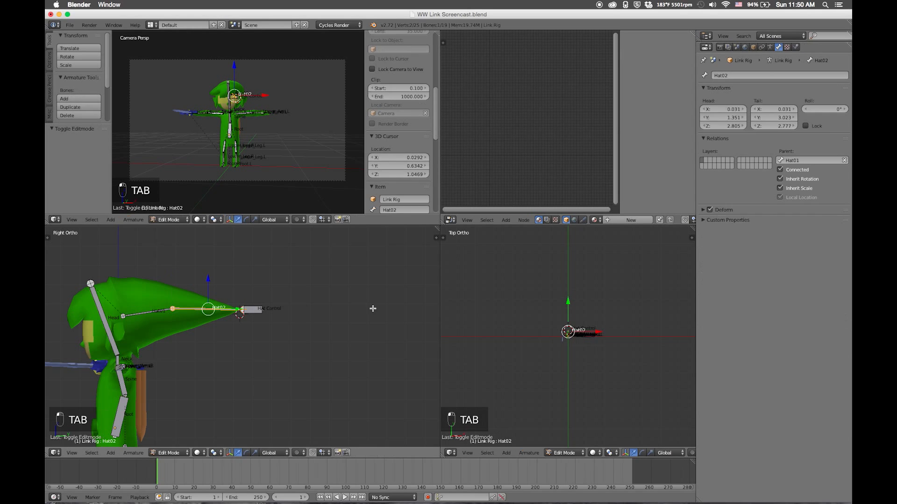
click(703, 211)
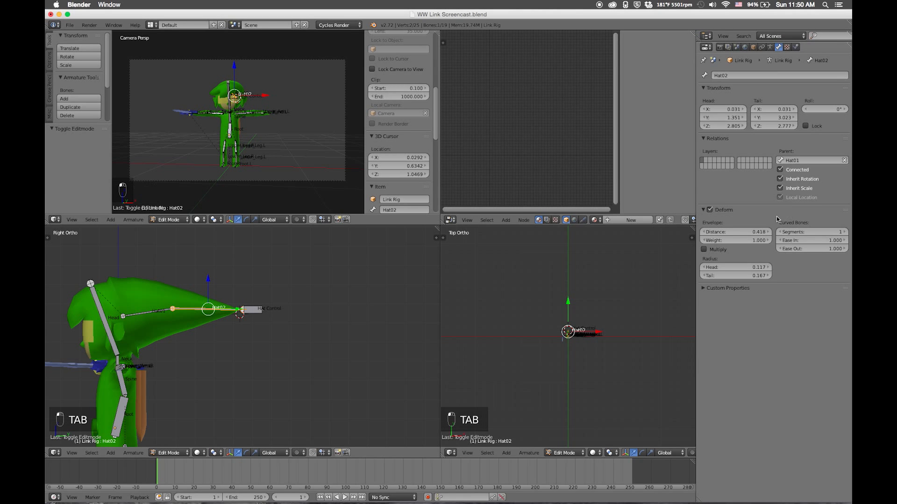
key(Tab)
click(824, 314)
text(326)
key(Return)
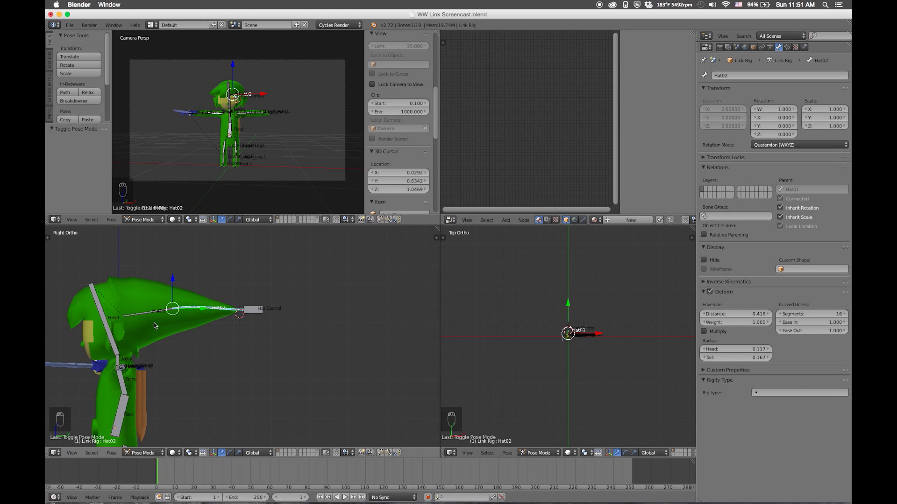
Increase the number of curved bone segments on the Hat01 bone
super+click(156, 312)
click(822, 315)
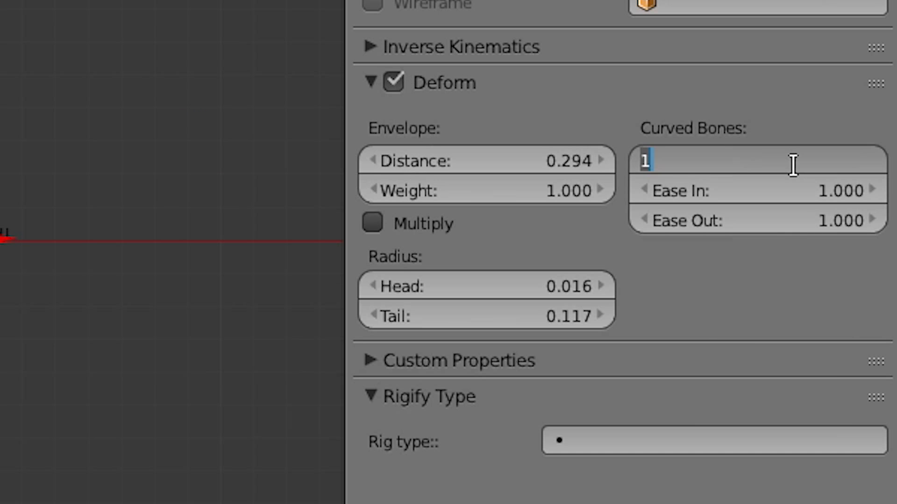
key(Return)
Test the hat's curved bending by rotating Hat01 and Hat02 in turn, undoing each rotation
key(ctrl+Up)
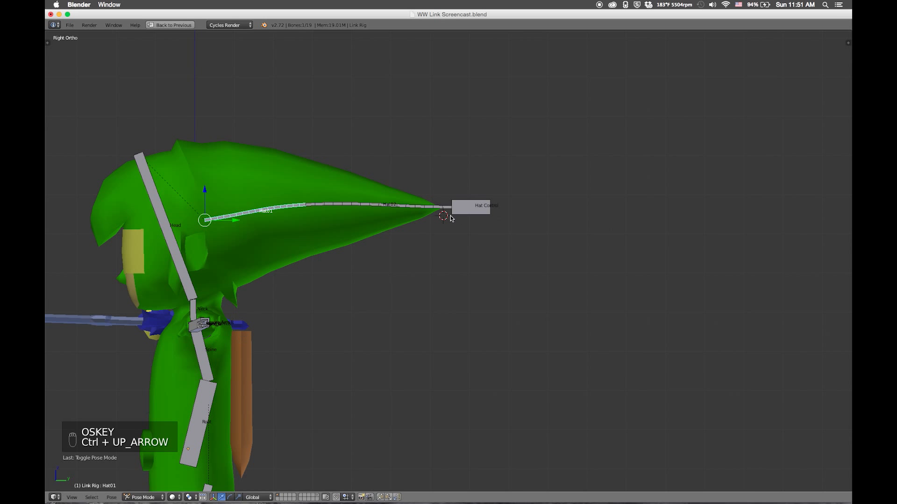
key(r)
click(348, 155)
key(super+z)
super+click(390, 205)
key(r)
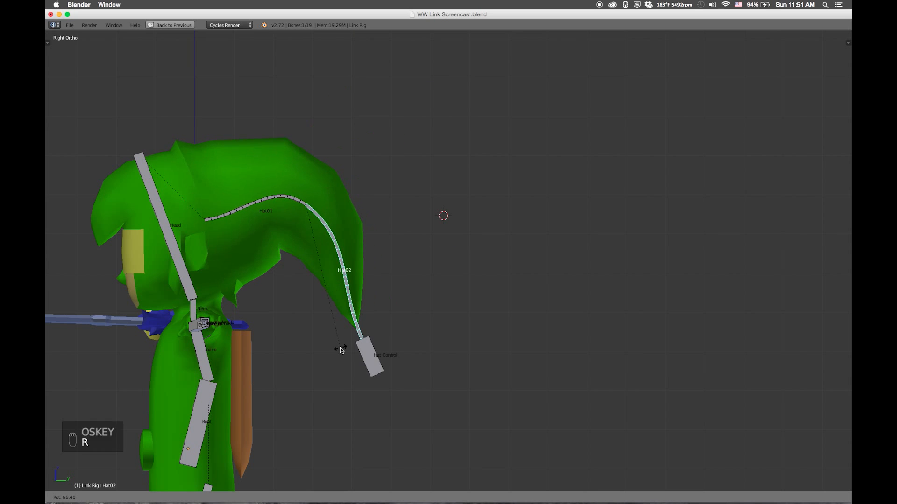
click(340, 351)
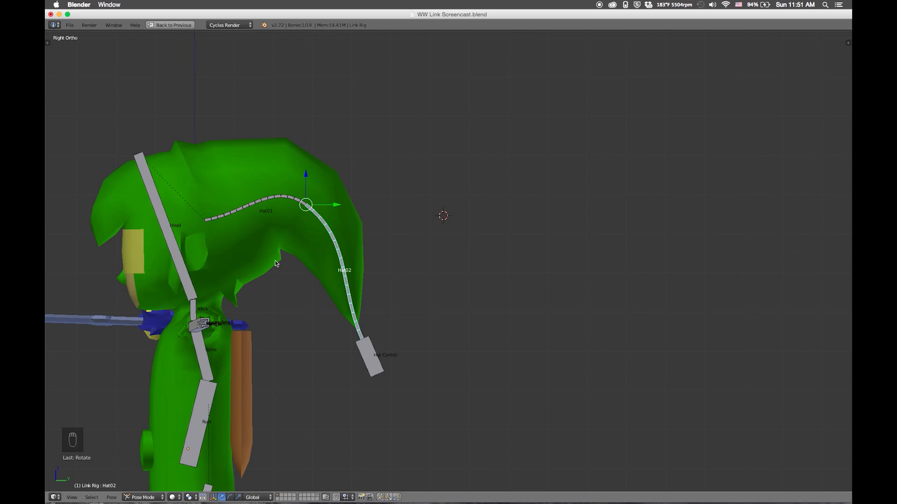
key(super+z)
Select the Hat Control bone and restore the multi-view layout
shift+middle_drag(348, 231, 566, 244)
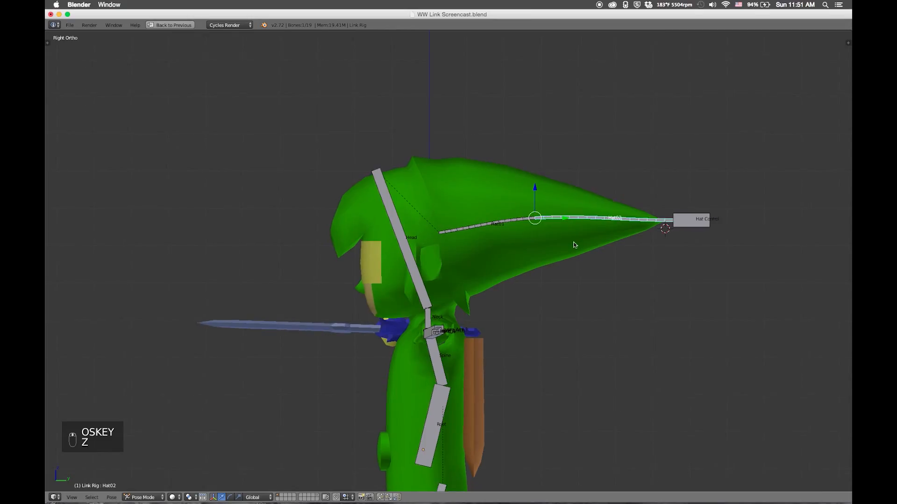
right_click(701, 218)
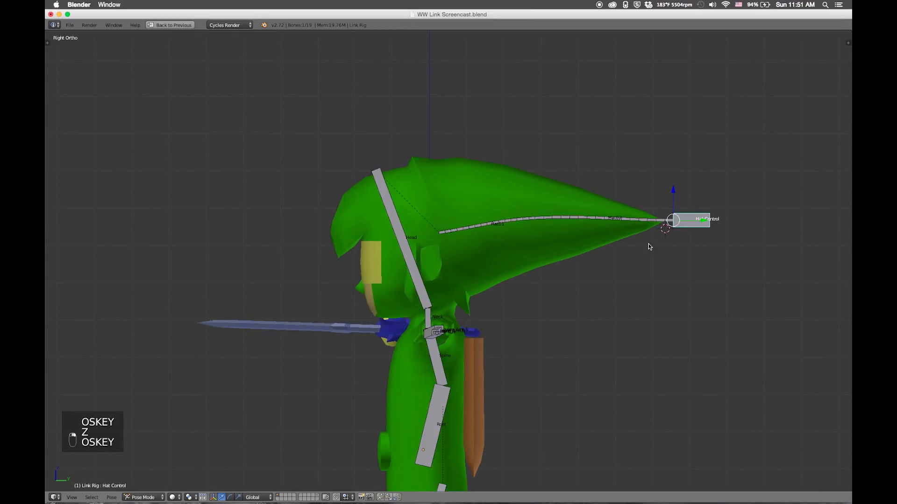
shift+middle_drag(678, 242, 574, 240)
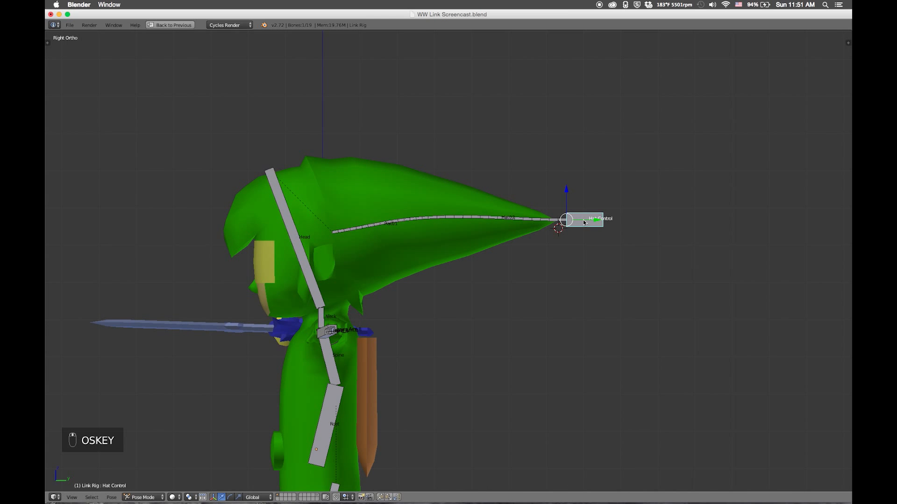
key(ctrl+Up)
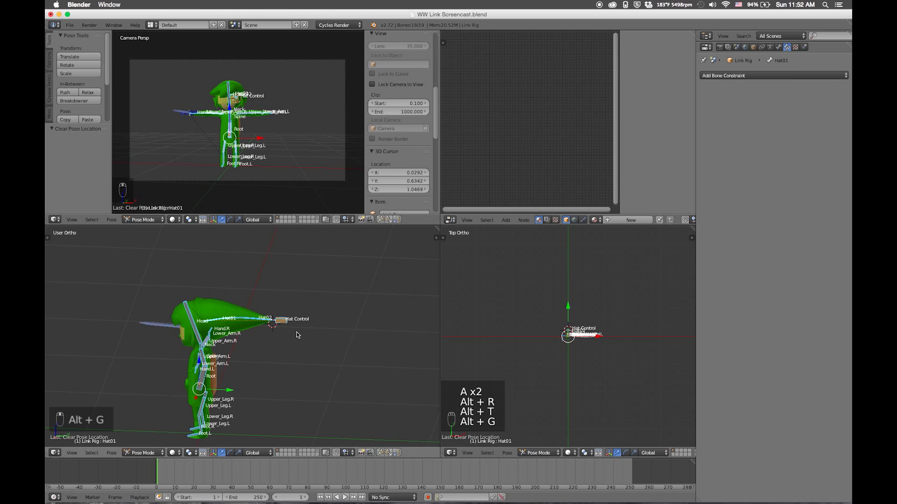
Add an Inverse Kinematics constraint to the Lower_Arm.L bone, selecting the bone in front view
key(KP_1)
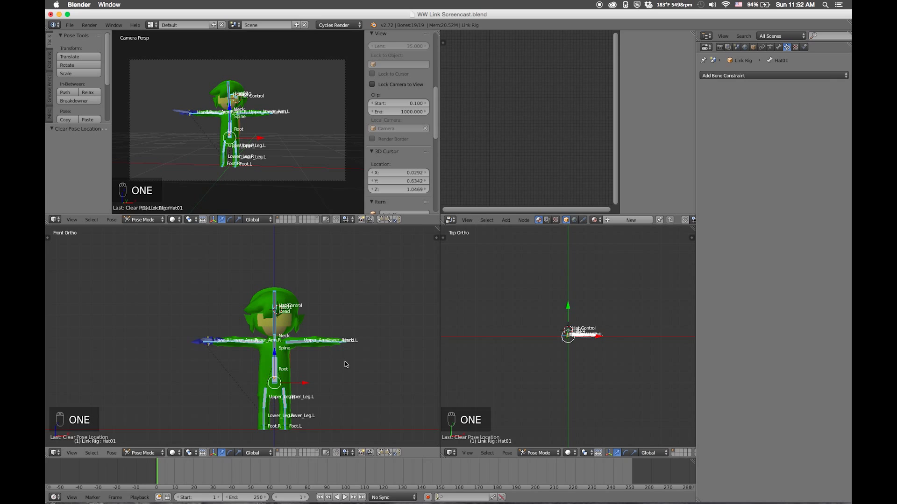
key(ctrl+Up)
ctrl+middle_drag(501, 293, 304, 340)
key(super)
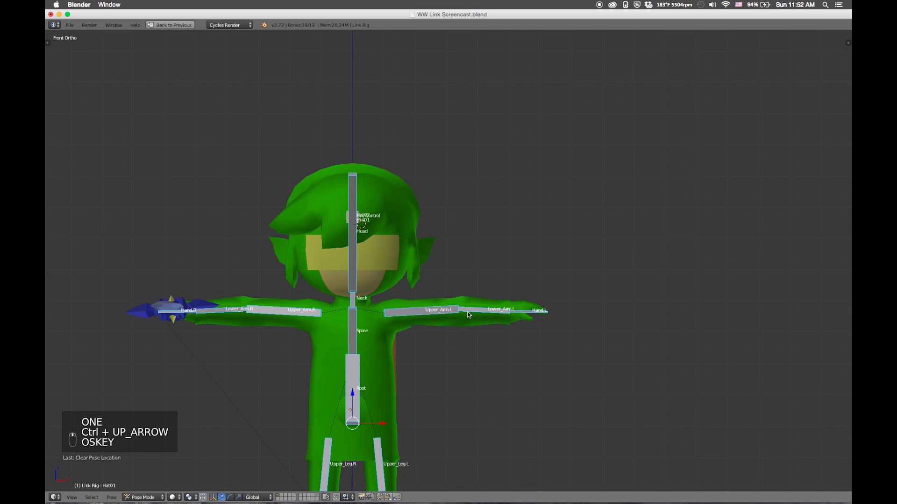
right_click(469, 315)
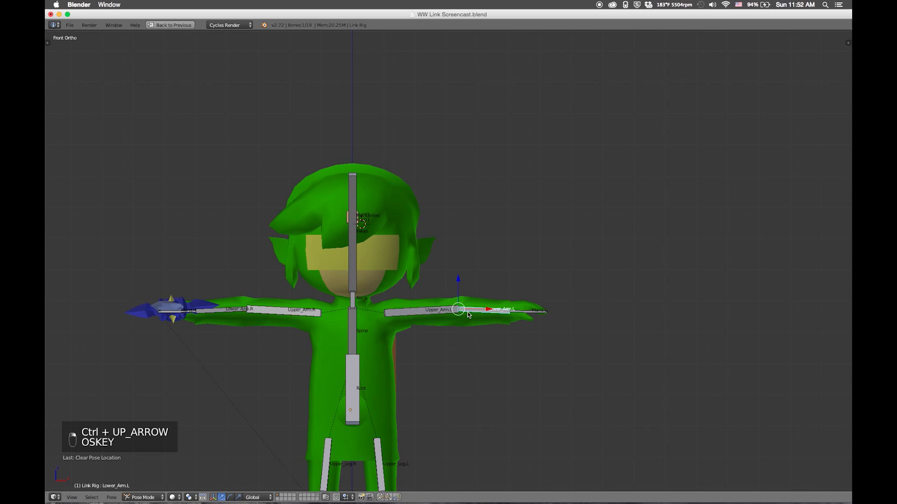
key(ctrl+Up)
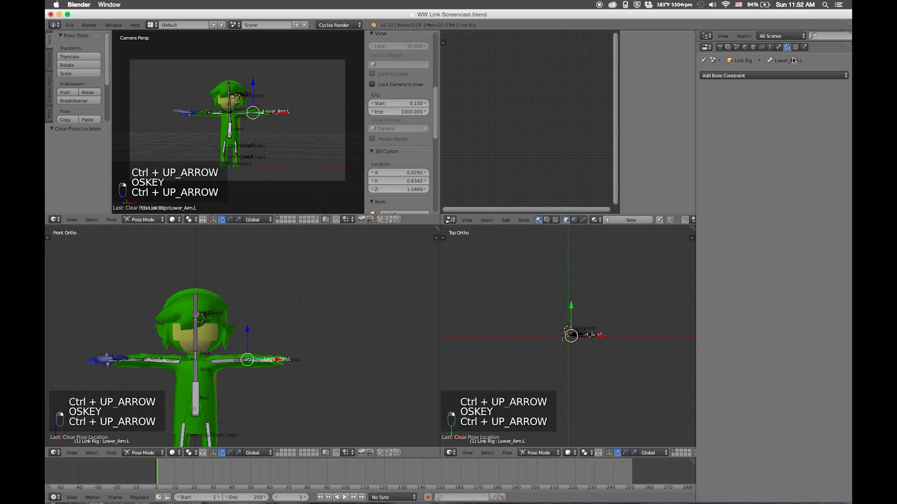
click(789, 75)
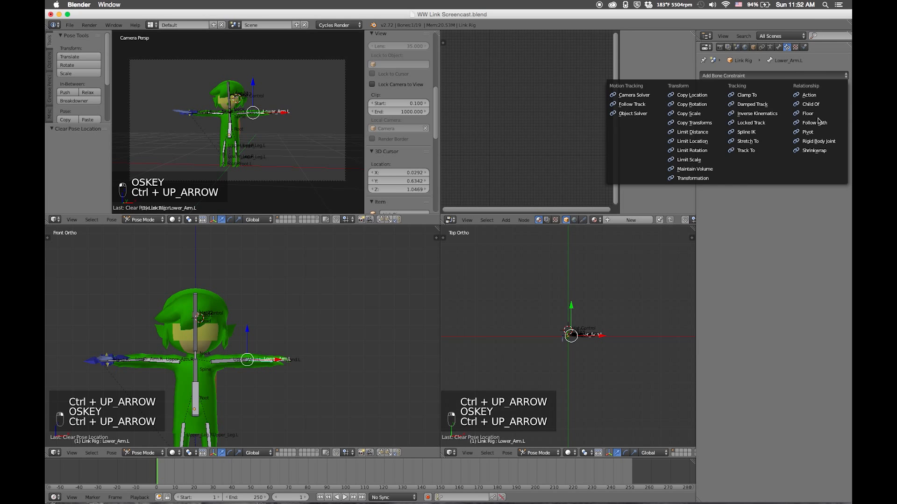
click(758, 114)
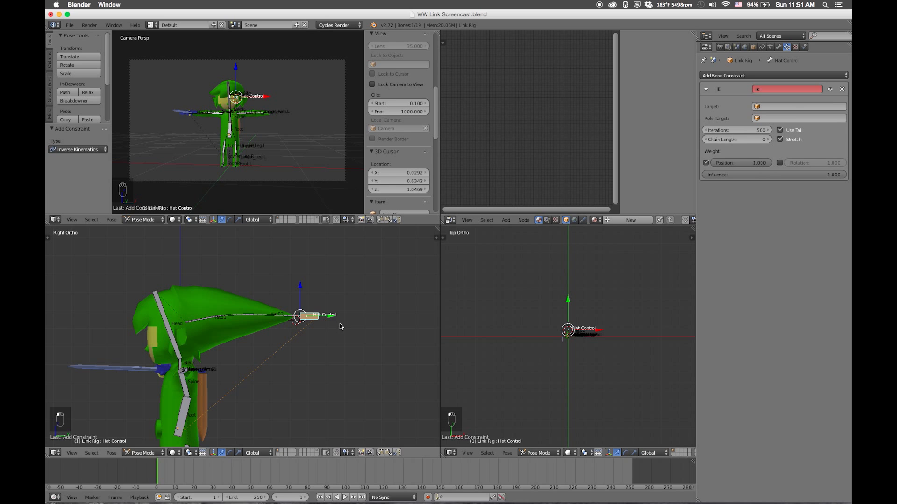
Move the Hat Control bone to test its Inverse Kinematics constraint on the character, and undo the move
key(g)
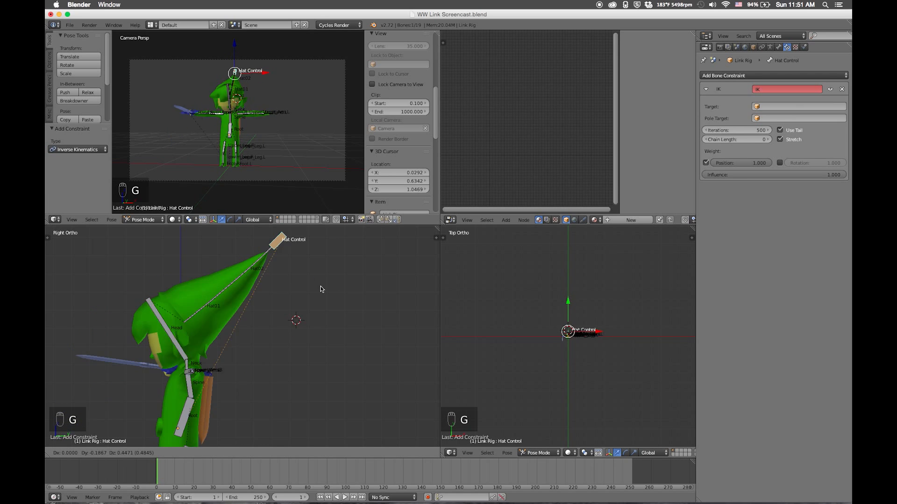
click(346, 320)
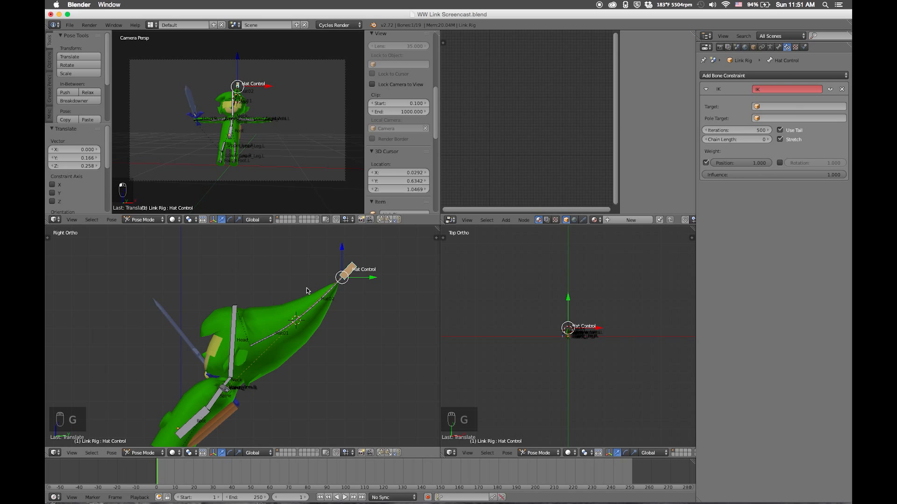
middle_drag(279, 371, 282, 333)
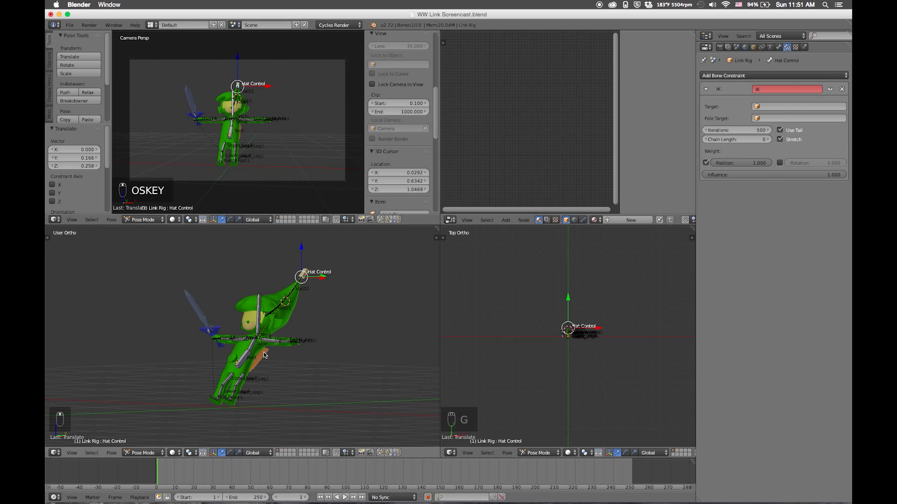
key(super+z)
shift+middle_drag(283, 390, 339, 361)
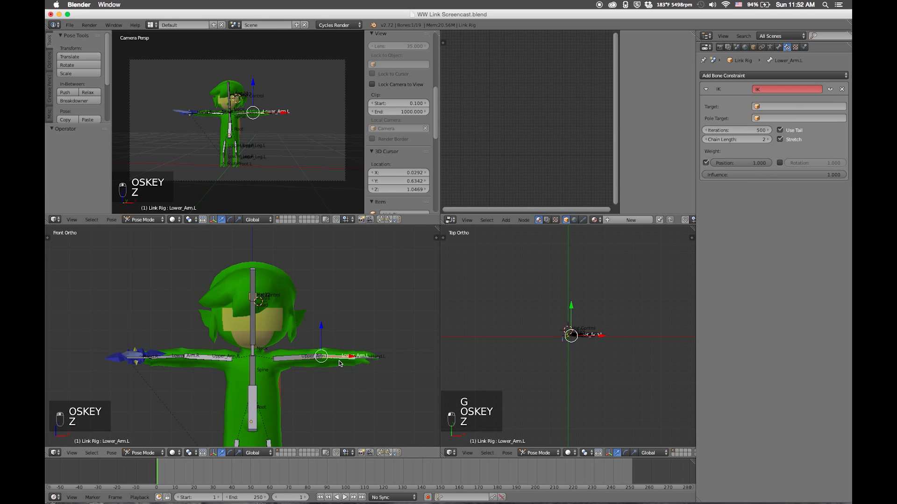
Add an Inverse Kinematics constraint to the Lower_Arm.R bone, selecting the bone in front view
scroll(307, 369, up, 1)
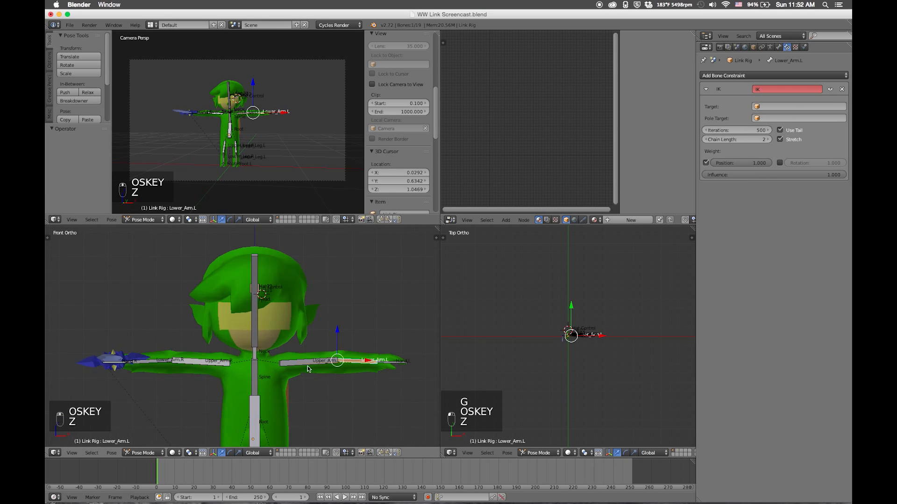
right_click(167, 363)
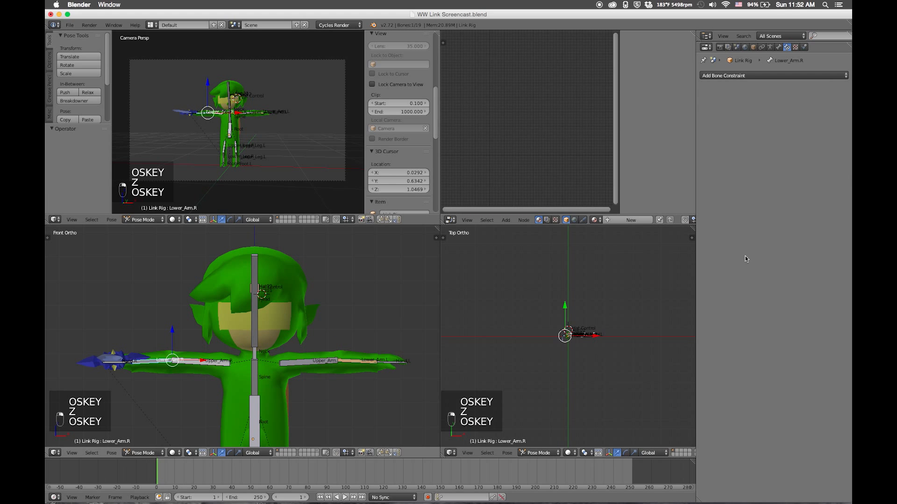
click(809, 75)
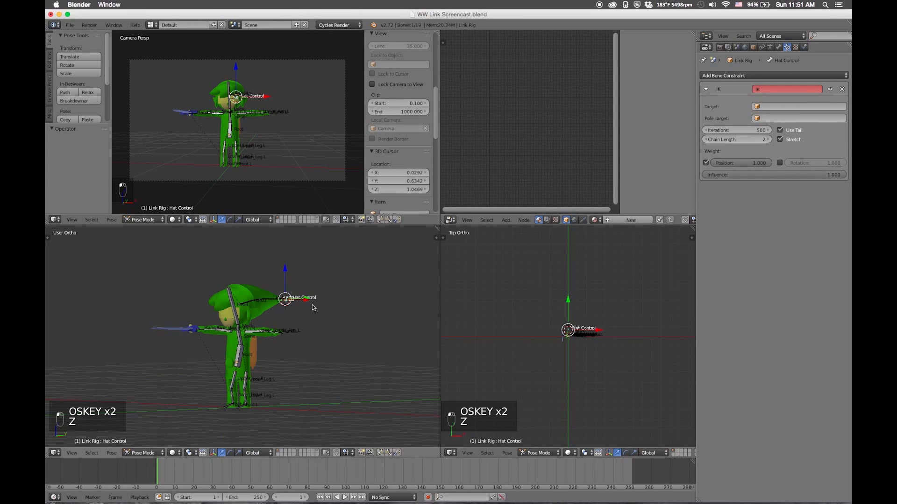
Set the chain length of the Hat Control bone's Inverse Kinematics constraint to 3
scroll(313, 308, up, 6)
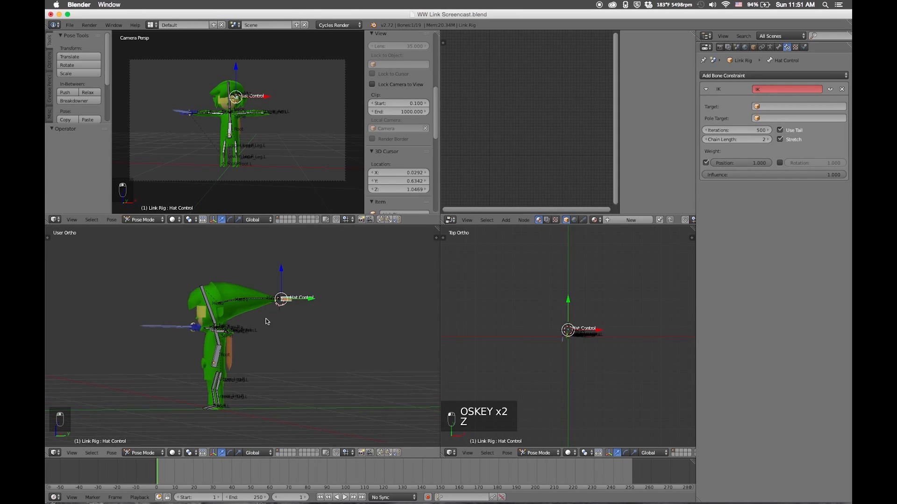
key(z)
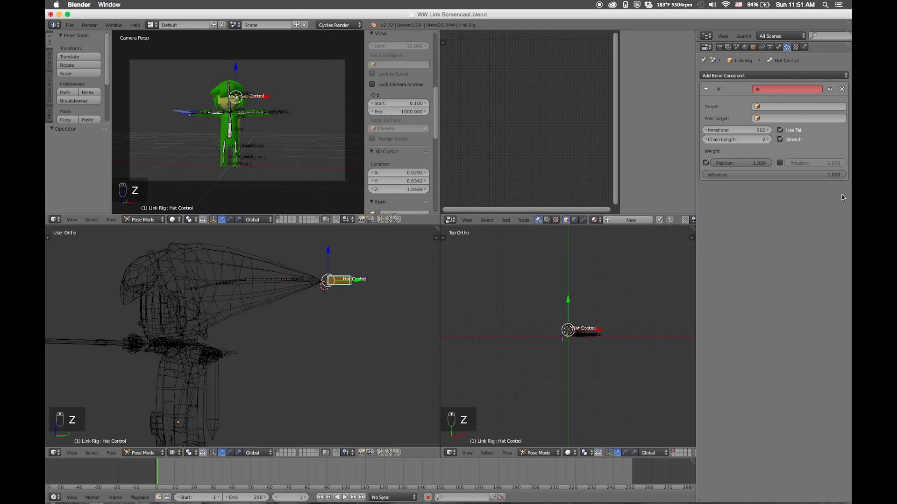
click(766, 140)
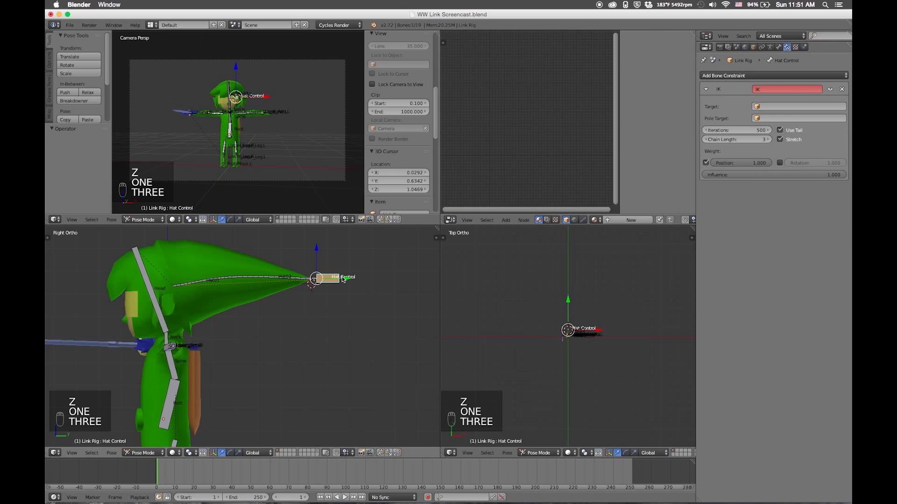
Test the Hat Control bone in right view by rotating it, undoing the rotation, and moving it to bend the hat
key(r)
key(r)
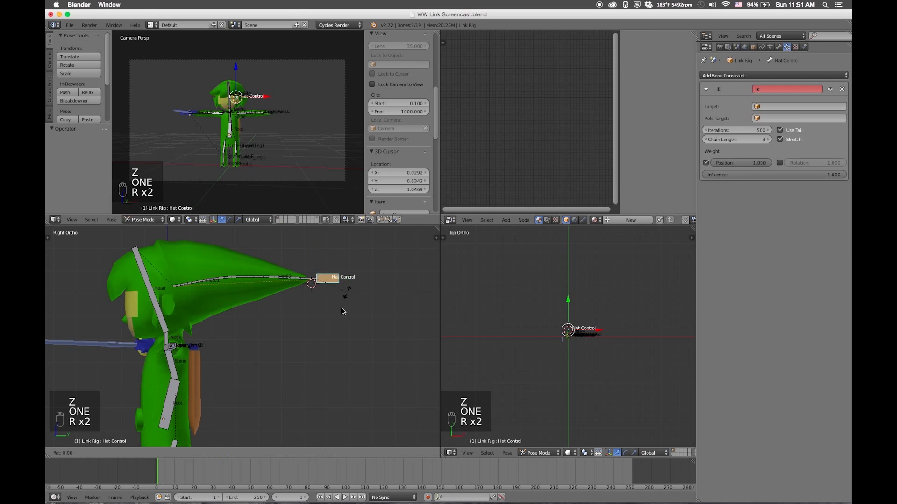
click(297, 341)
key(super+z)
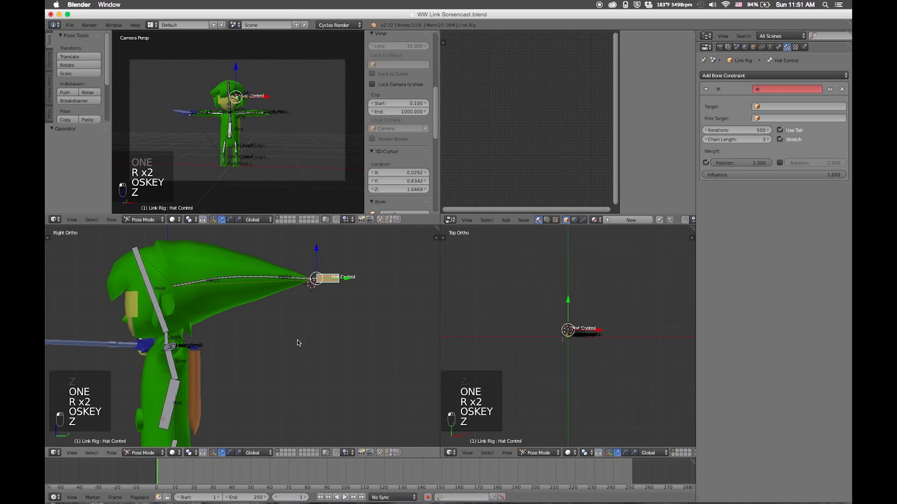
key(g)
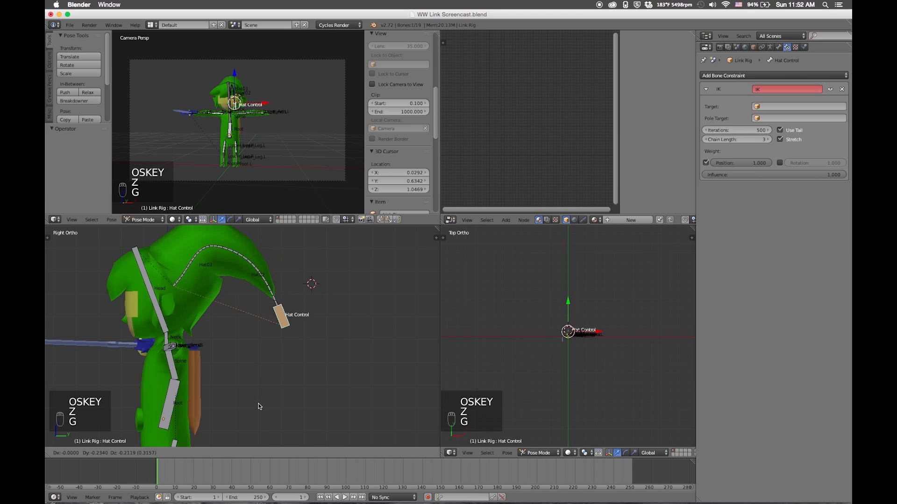
click(232, 243)
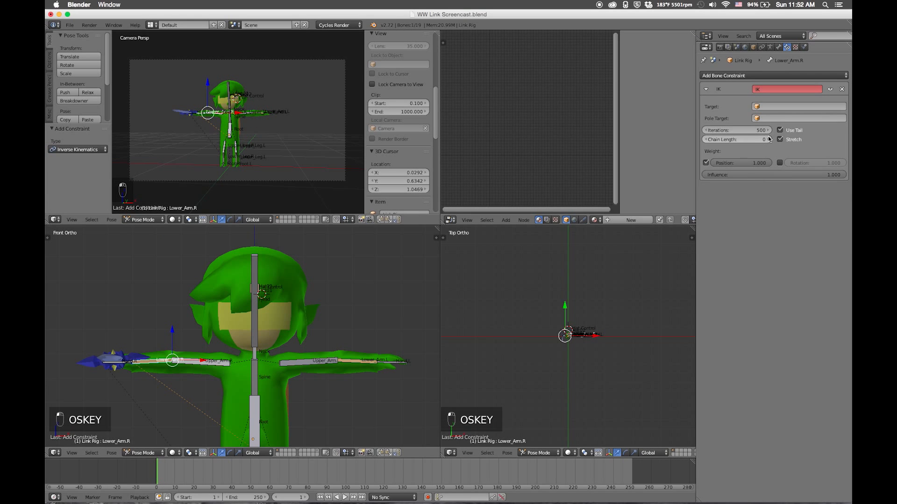
Set the Lower_Arm.R constraint's chain length to 2, and add an Inverse Kinematics constraint with chain length 3 to Hand.R
click(769, 140)
click(769, 139)
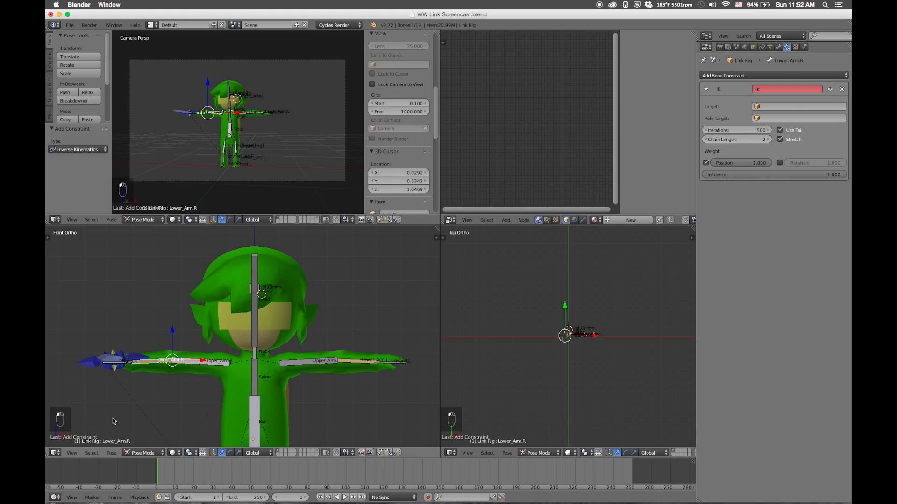
right_click(118, 366)
click(804, 76)
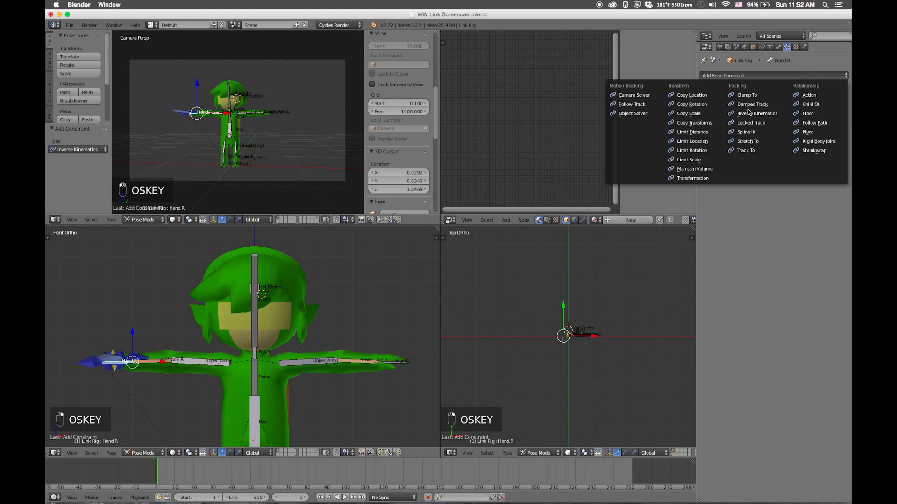
click(749, 115)
click(767, 139)
click(767, 140)
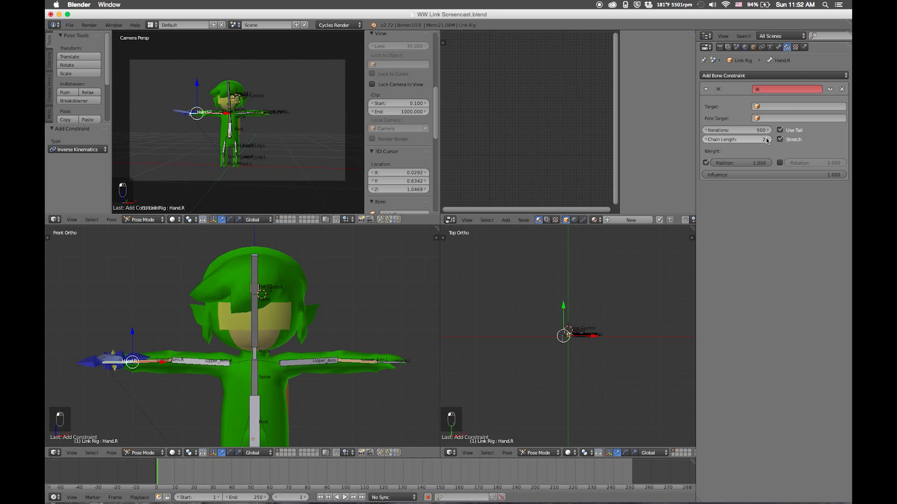
click(766, 140)
Move the Hand.R bone to test its Inverse Kinematics constraint, and undo the move
key(g)
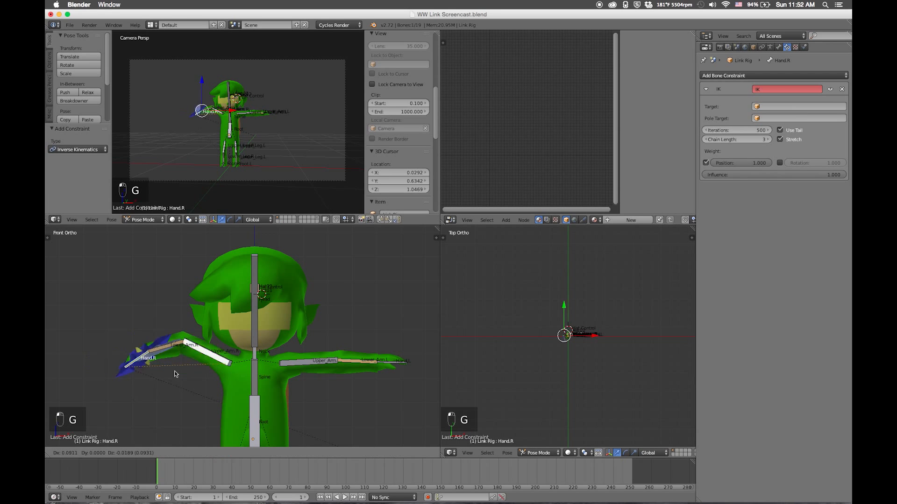
click(157, 381)
key(super+z)
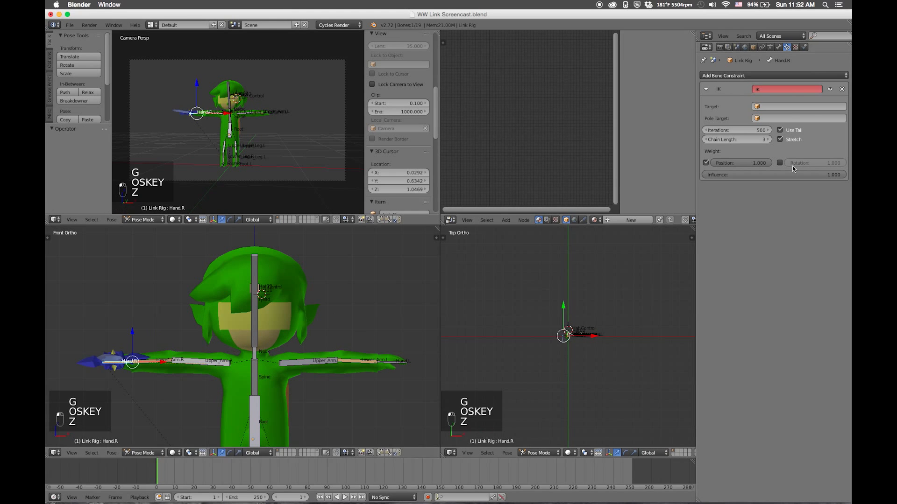
key(Return)
Add an Inverse Kinematics constraint to the Hand.L bone with chain length 3 and influence 0.300
right_click(394, 367)
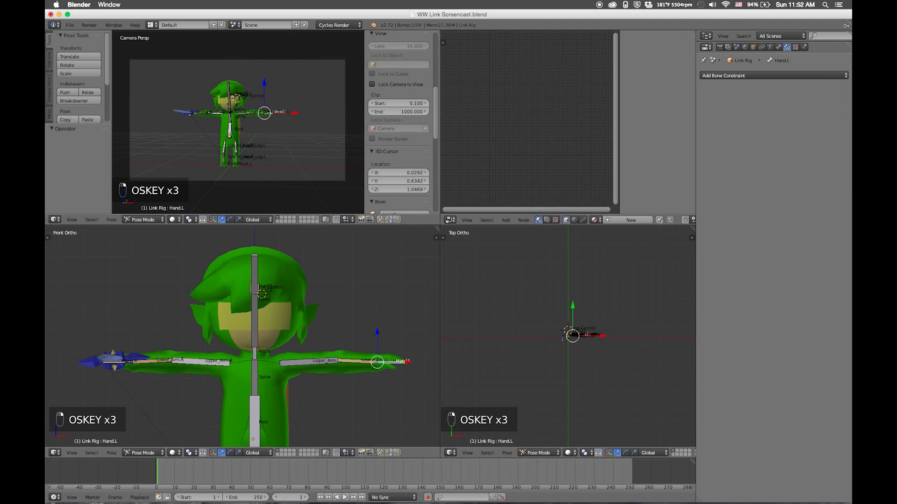
click(799, 77)
click(749, 115)
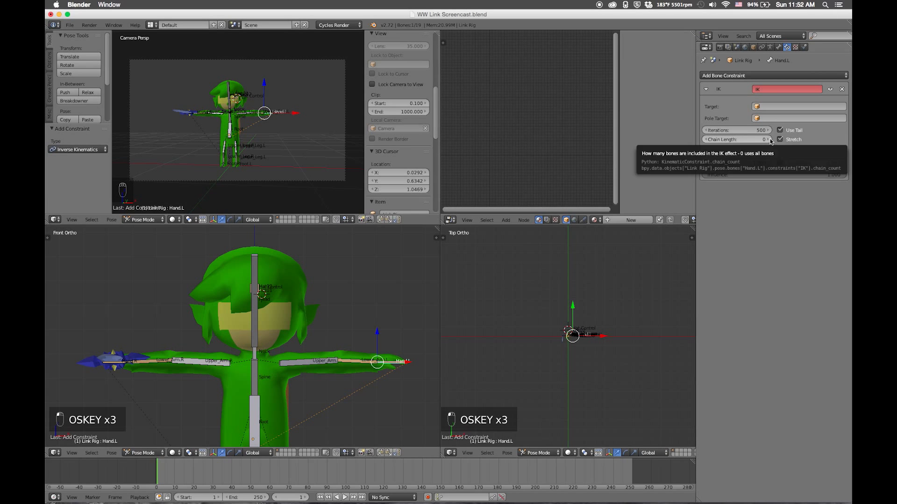
click(763, 142)
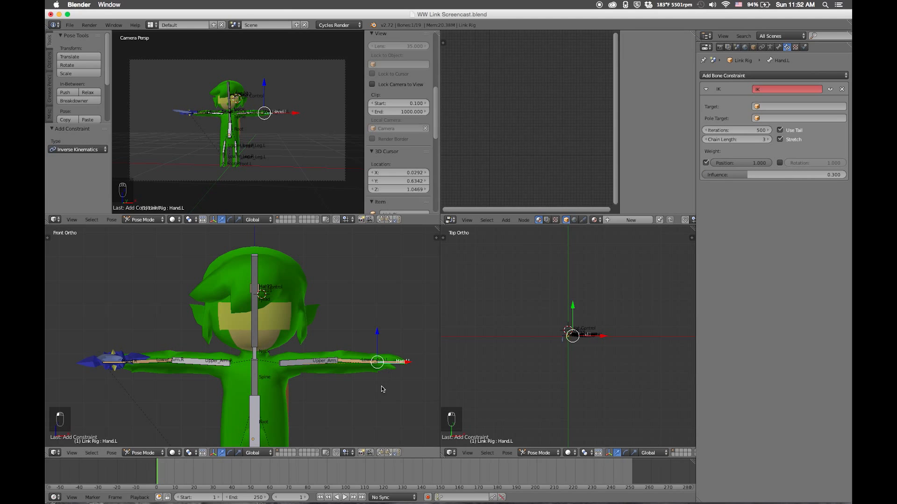
Move the Hand.L bone in front view to test how the left arm follows it
key(g)
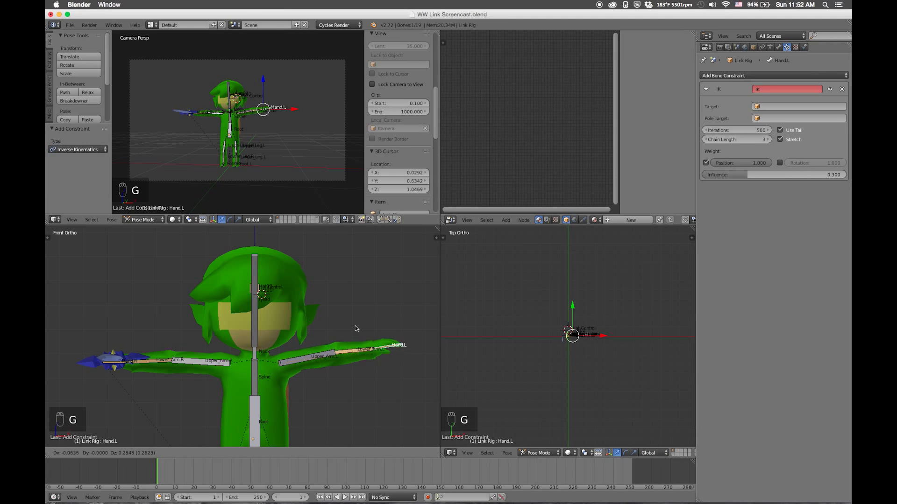
click(329, 378)
key(ctrl+period)
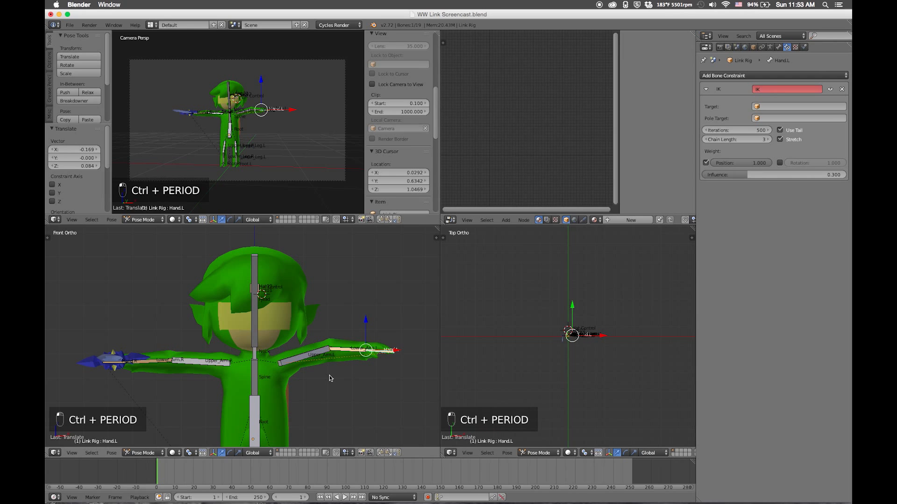
Maximize the front viewport and examine the left arm and hand bones in perspective
key(ctrl+Up)
middle_drag(560, 286, 621, 244)
key(shift+period)
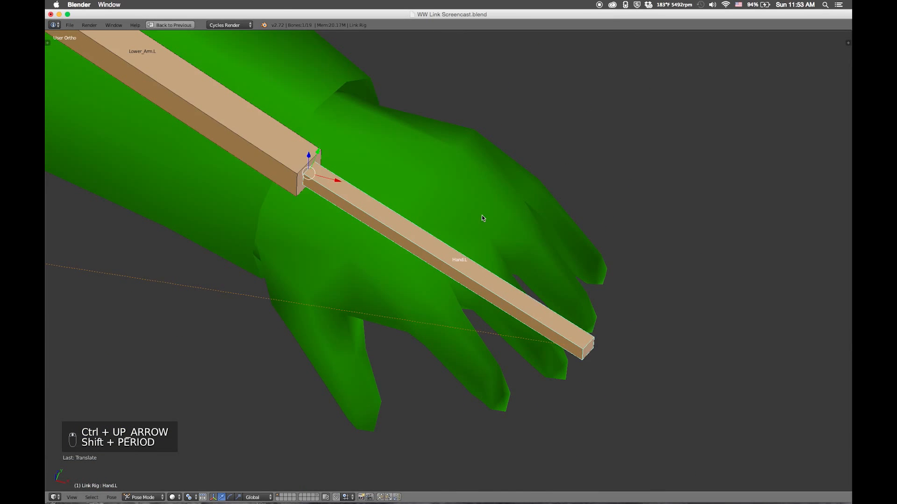
scroll(482, 217, down, 5)
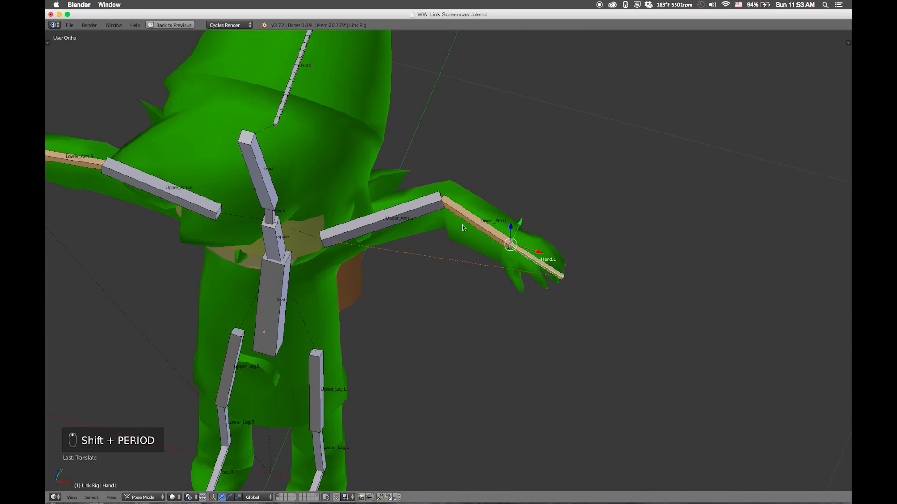
key(5)
right_drag(474, 241, 464, 257)
Select the Hand.L bone and test the left arm's bending by alternately moving and rotating the hand
right_click(498, 309)
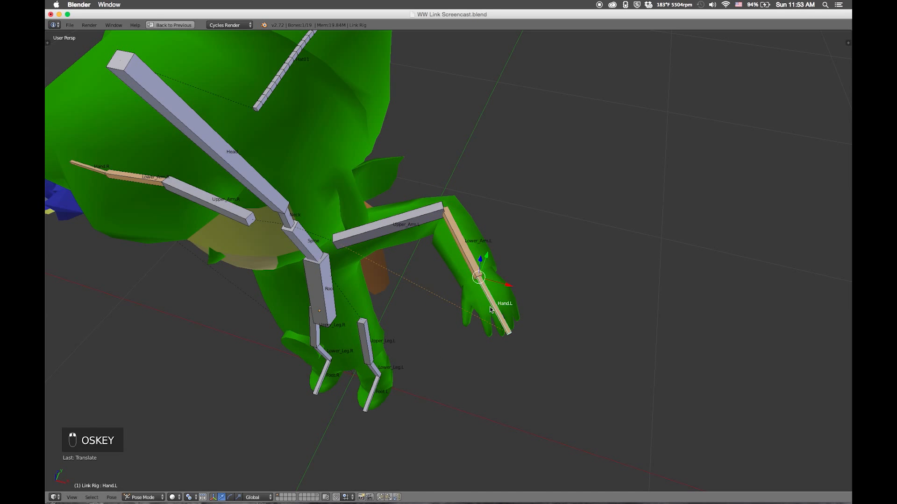
key(g)
key(r)
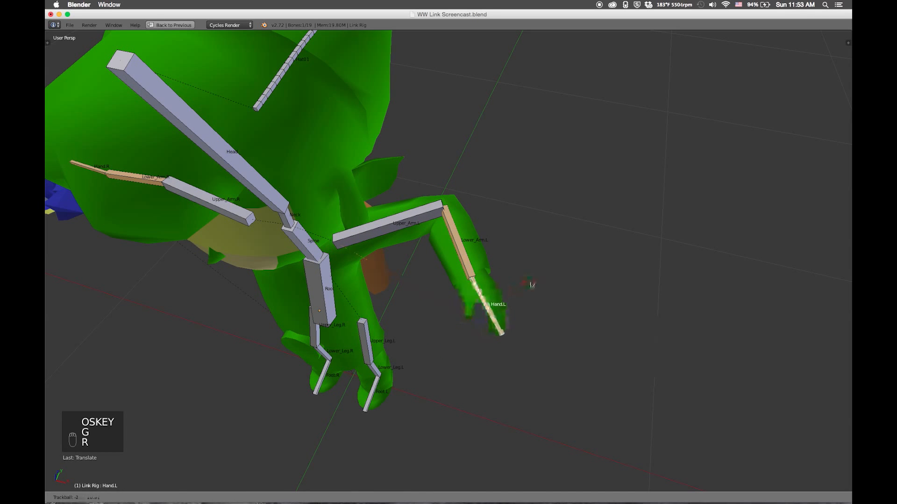
key(g)
click(462, 317)
key(r)
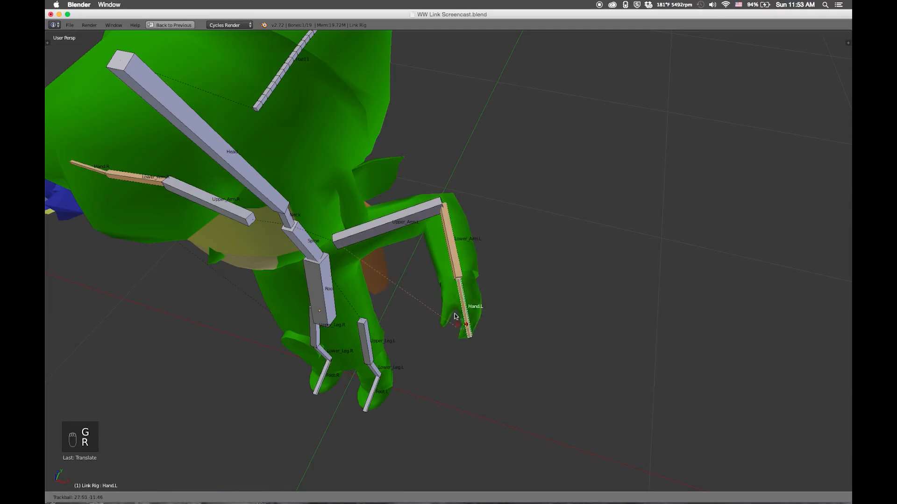
click(461, 325)
key(g)
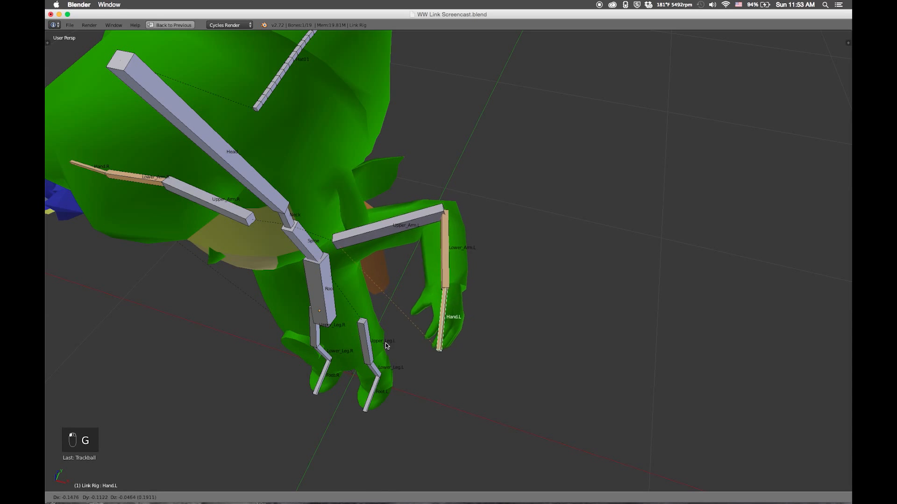
click(378, 346)
Select the Lower_Arm.L bone, move it to test its Inverse Kinematics constraint, and inspect the bent arm
super+click(442, 261)
super+click(443, 261)
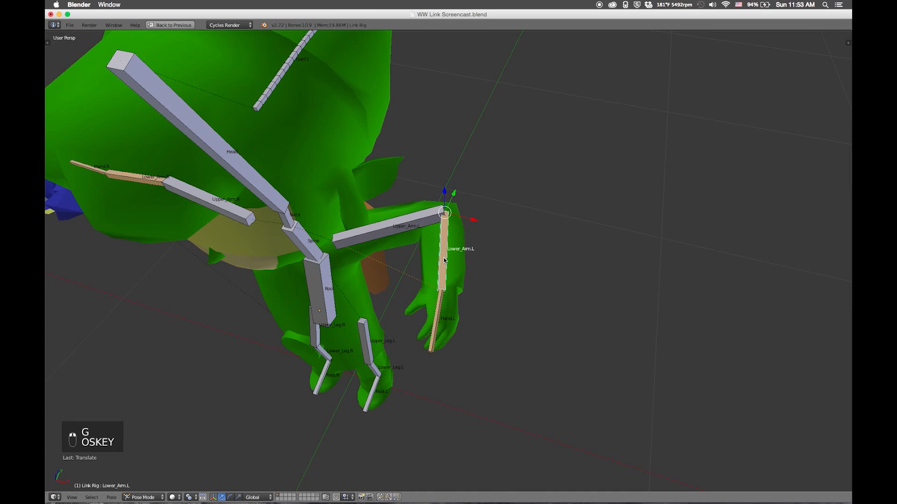
key(g)
click(421, 295)
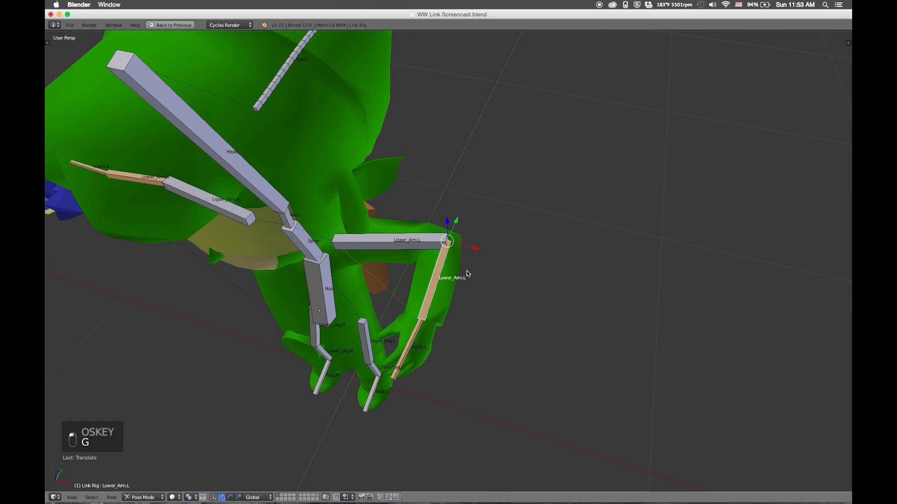
middle_drag(456, 281, 503, 246)
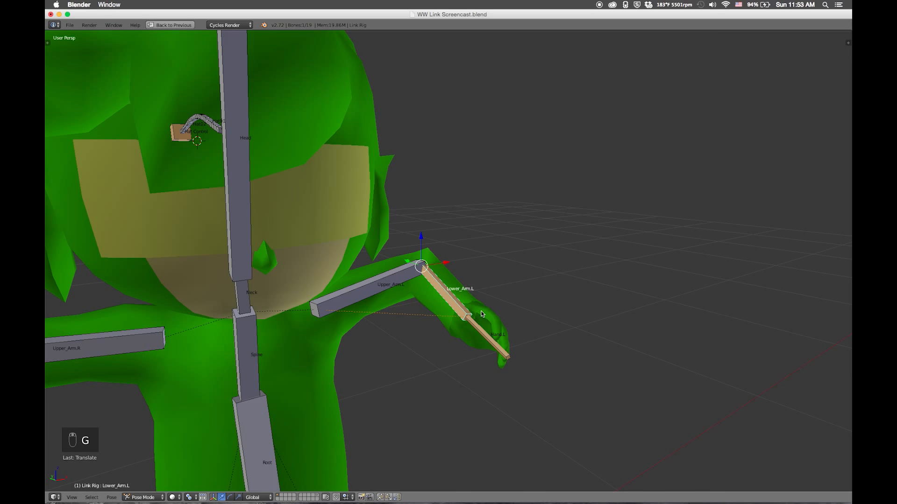
Select all bones and clear their rotation and location to return the rig to its rest pose
key(a)
key(a)
key(a)
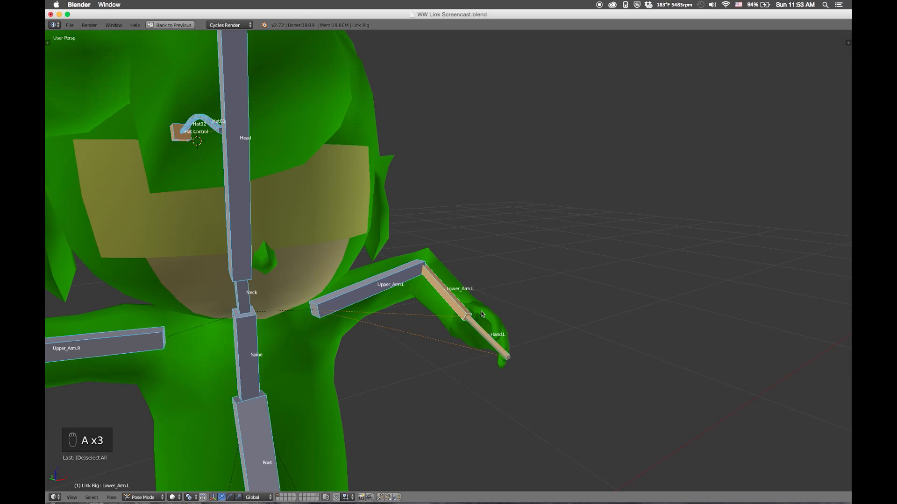
key(alt+r)
key(alt+g)
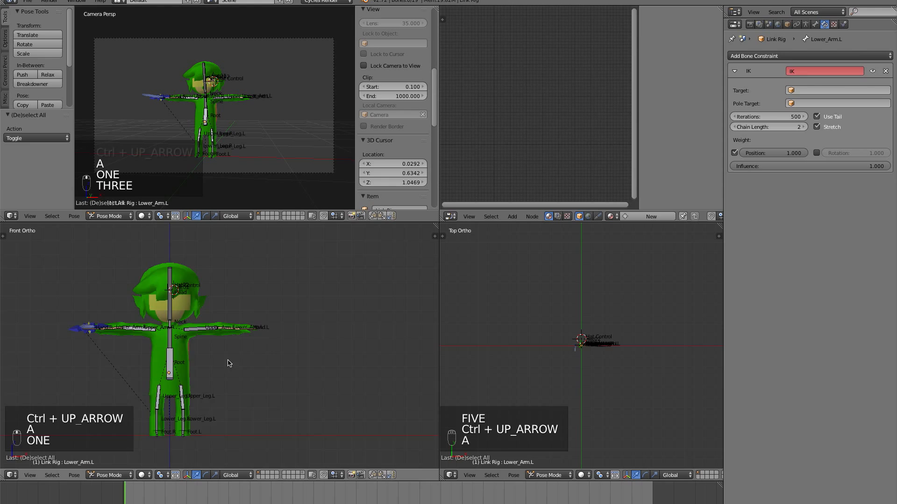
Add an Inverse Kinematics constraint to the Lower_Leg.L bone, selecting the bone in right view
key(KP_3)
scroll(282, 330, down, 2)
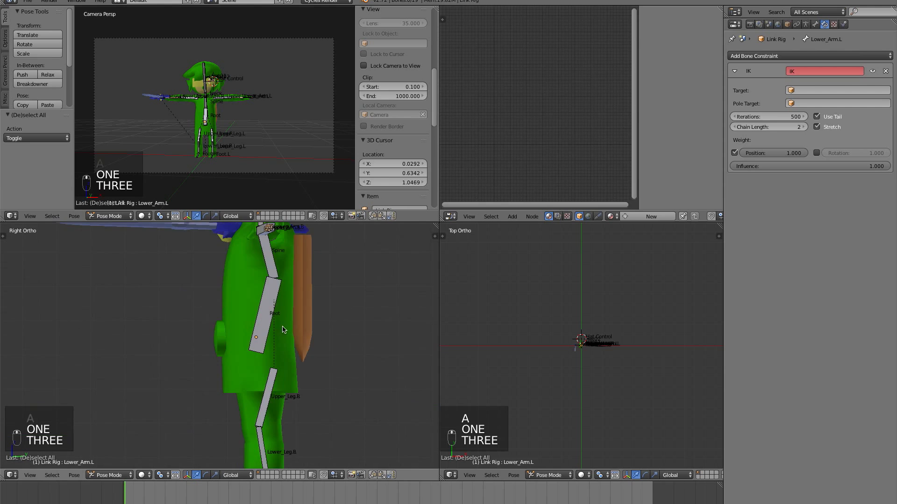
scroll(282, 330, up, 4)
right_click(251, 306)
click(834, 56)
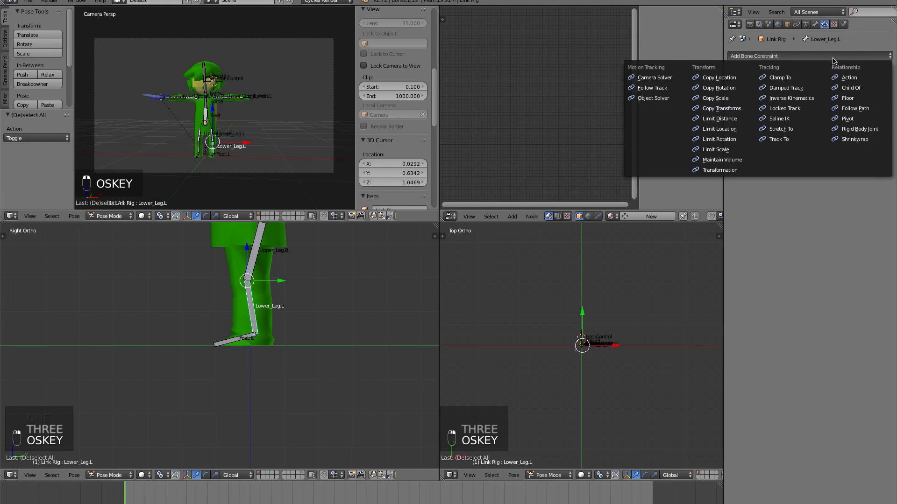
click(792, 98)
Add an Inverse Kinematics constraint with chain length 2 to the Lower_Leg.R bone
middle_drag(121, 304, 91, 307)
right_click(70, 297)
click(850, 56)
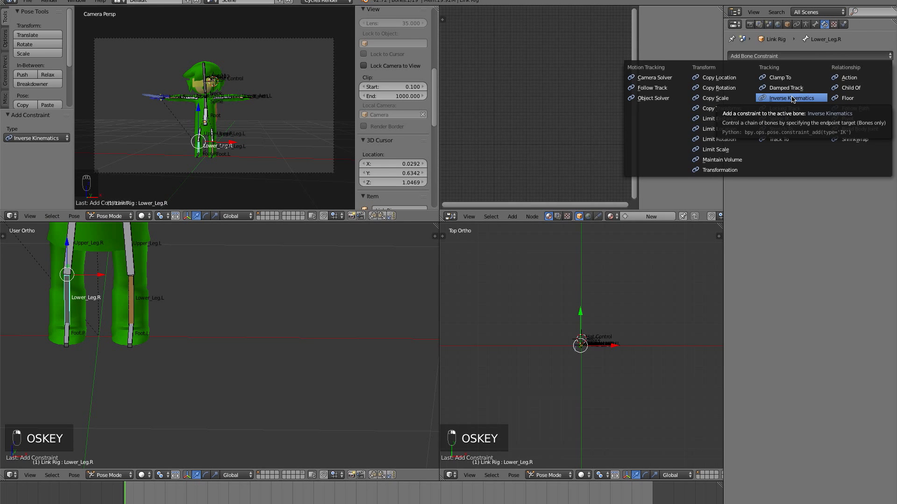
click(791, 98)
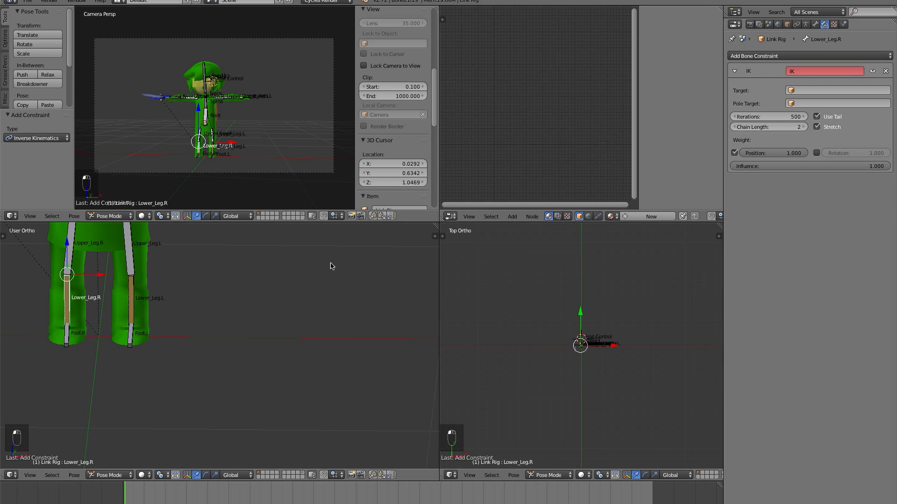
Move the Lower_Leg.R bone forward and up in right view to test its Inverse Kinematics constraint, and inspect the lifted leg
key(3)
key(ctrl+Up)
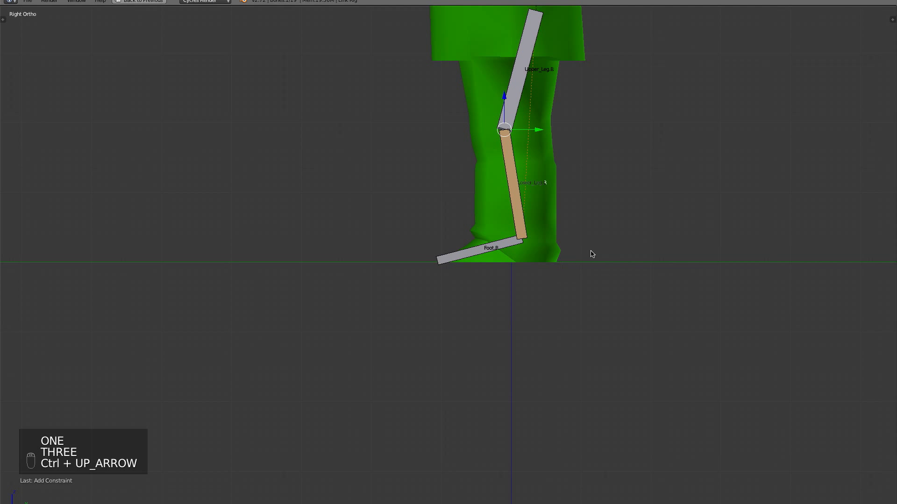
key(g)
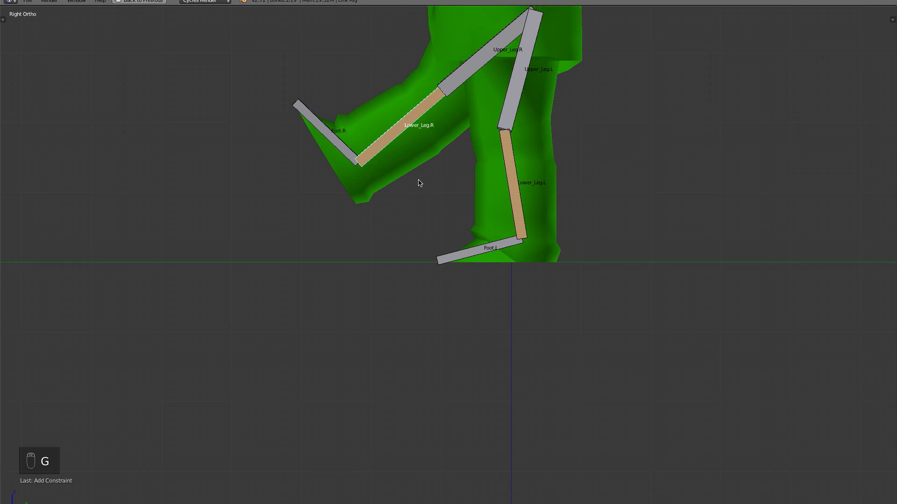
click(314, 135)
scroll(386, 148, down, 1)
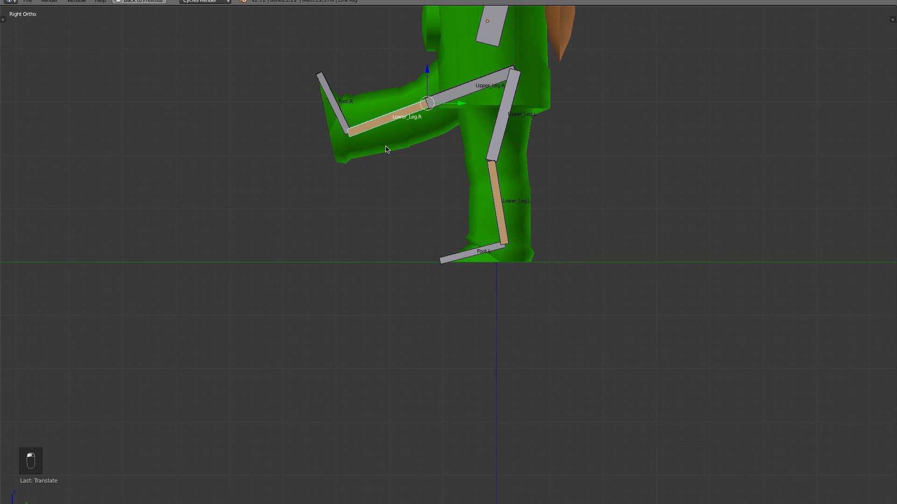
middle_drag(386, 148, 463, 145)
key(KP_1)
key(KP_3)
scroll(405, 304, down, 2)
middle_drag(404, 305, 530, 311)
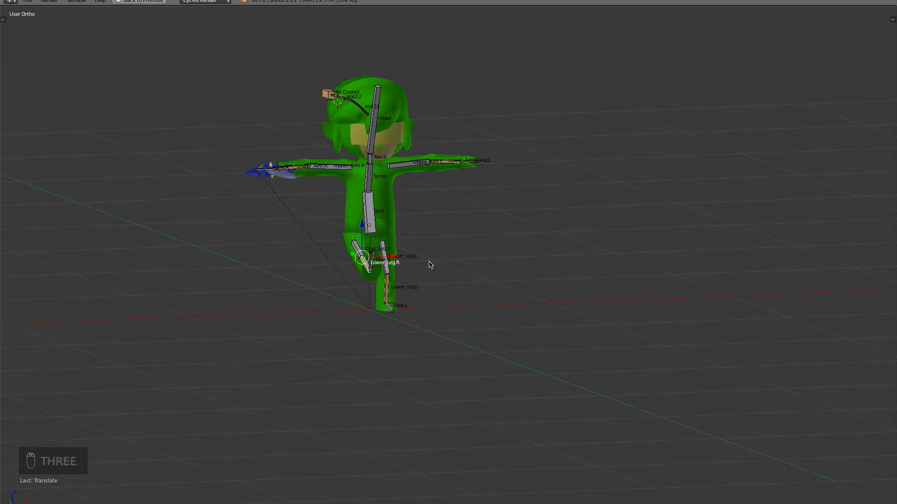
key(KP_1)
key(KP_3)
Reset the lifted right leg by clearing the location and rotation of all bones, and save the file
key(a)
key(a)
key(a)
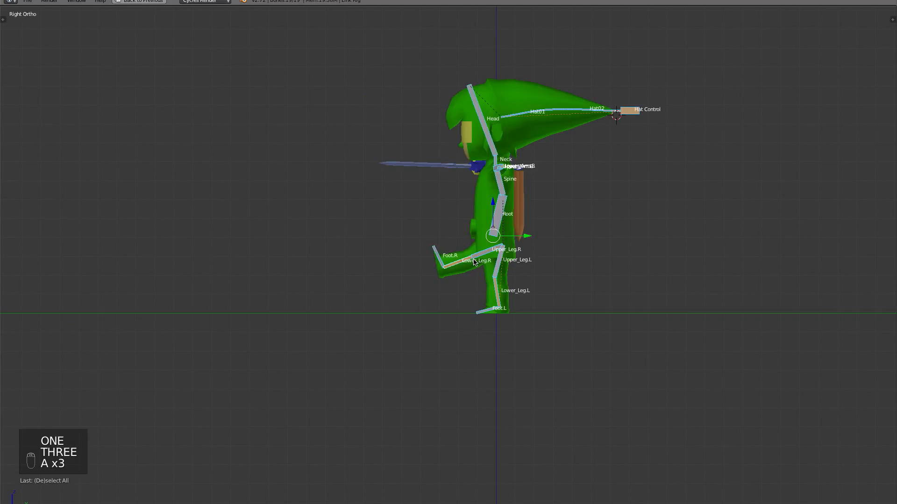
key(alt+g)
key(alt+r)
key(super+s)
click(620, 286)
key(ctrl+Up)
Select the Link_Main mesh, set the camera view's shading to Material, and show the mesh's material settings
key(KP_1)
scroll(272, 332, up, 6)
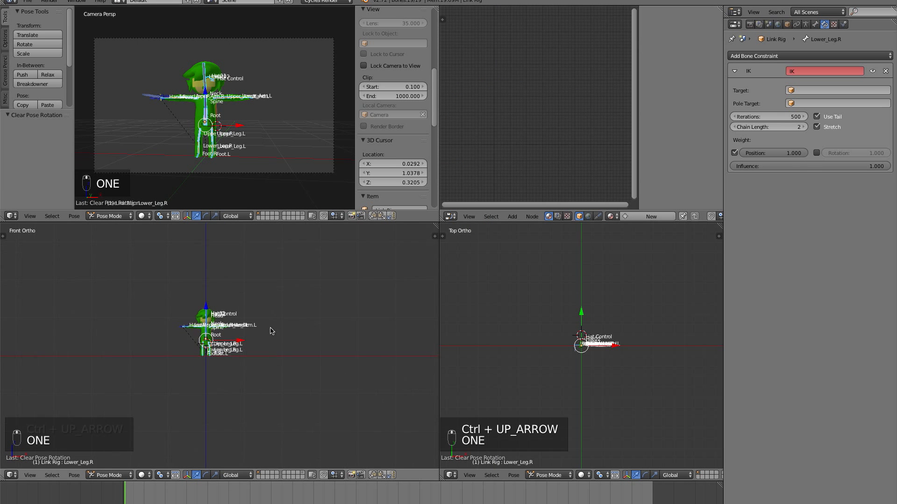
shift+middle_drag(242, 341, 268, 342)
scroll(281, 343, up, 3)
shift+middle_drag(348, 316, 367, 318)
mouse_move(303, 304)
shift+middle_down()
mouse_move(358, 345)
mouse_move(325, 347)
shift+middle_up()
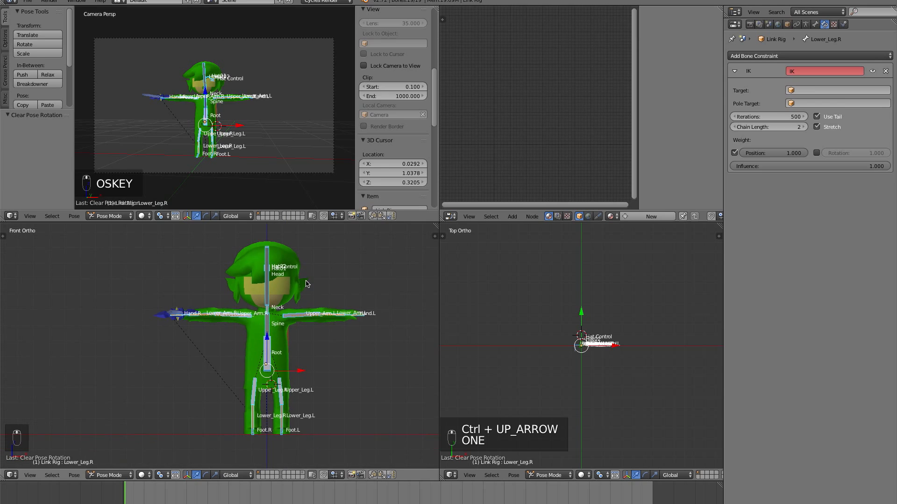
right_click(305, 280)
click(172, 218)
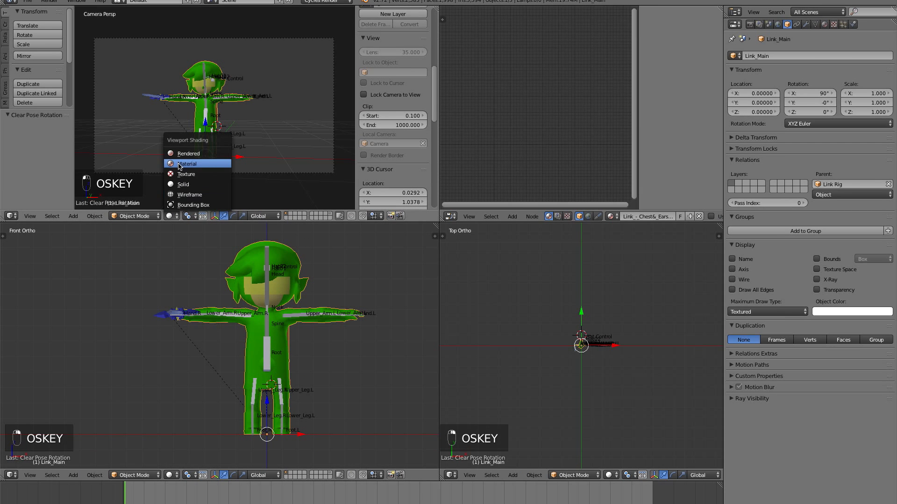
click(179, 164)
scroll(202, 87, up, 1)
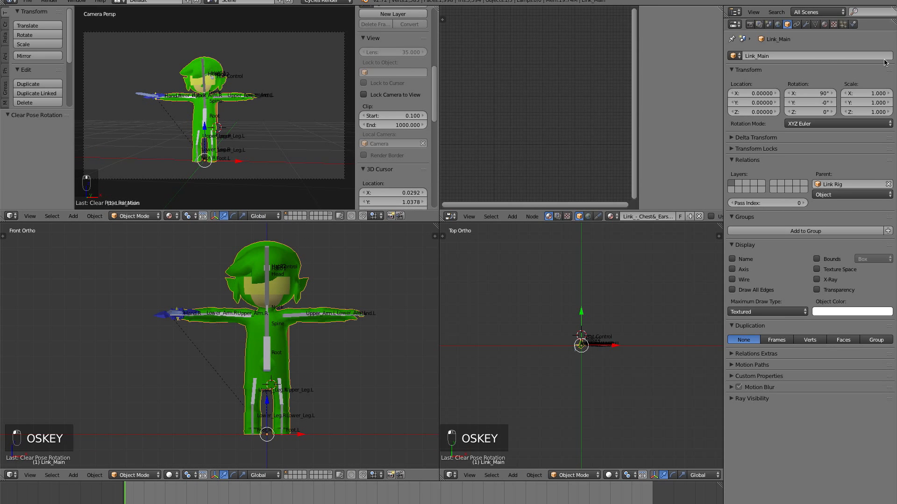
click(825, 25)
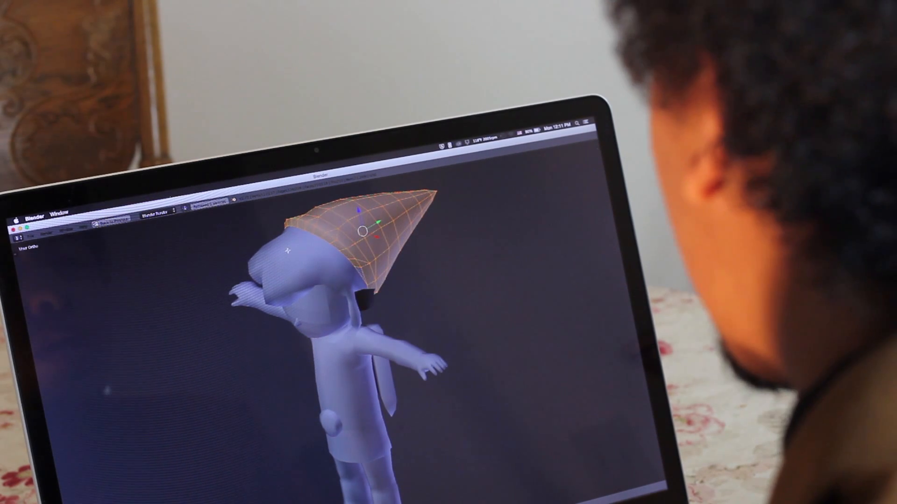
key(alt+j)
key(Tab)
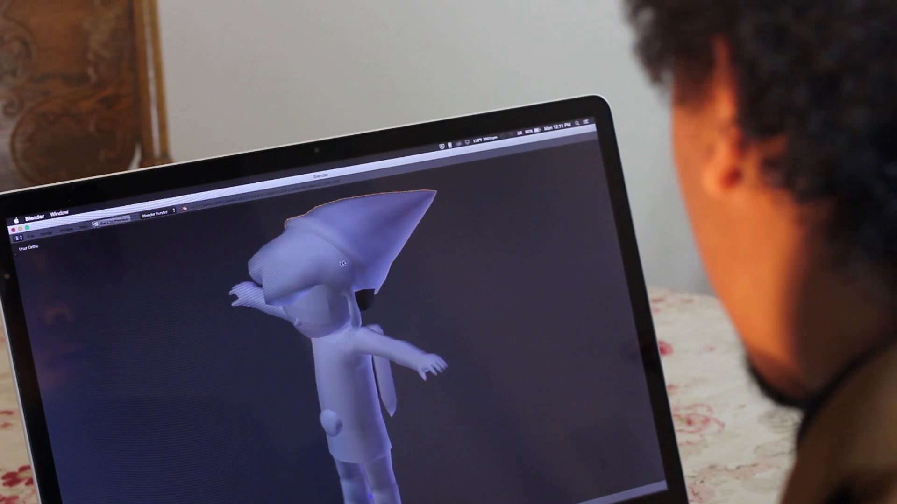
right_click(328, 266)
key(Tab)
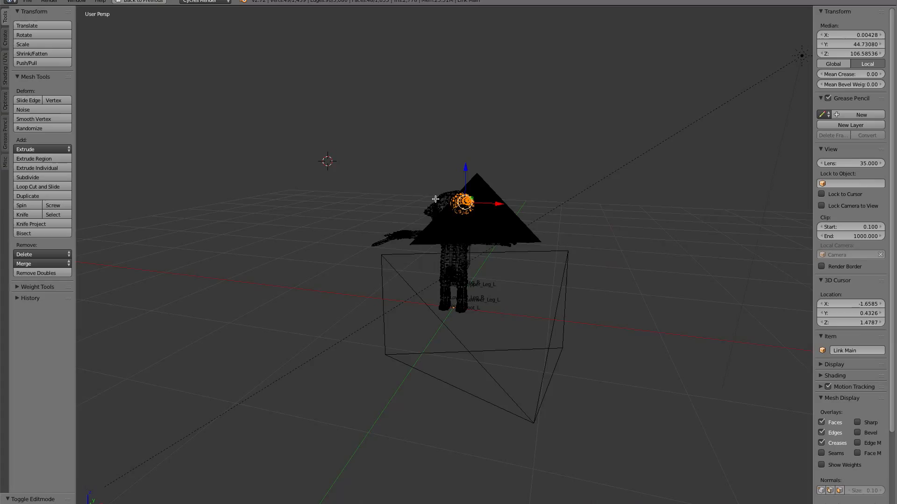
Deselect everything in the Link Main mesh and look at the character's body more closely
scroll(473, 243, up, 3)
key(a)
key(a)
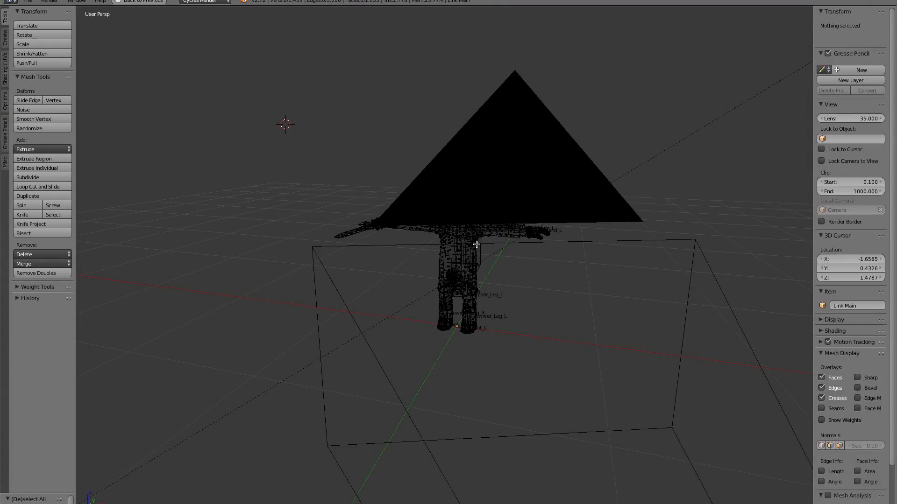
middle_drag(473, 242, 411, 253)
scroll(411, 253, up, 3)
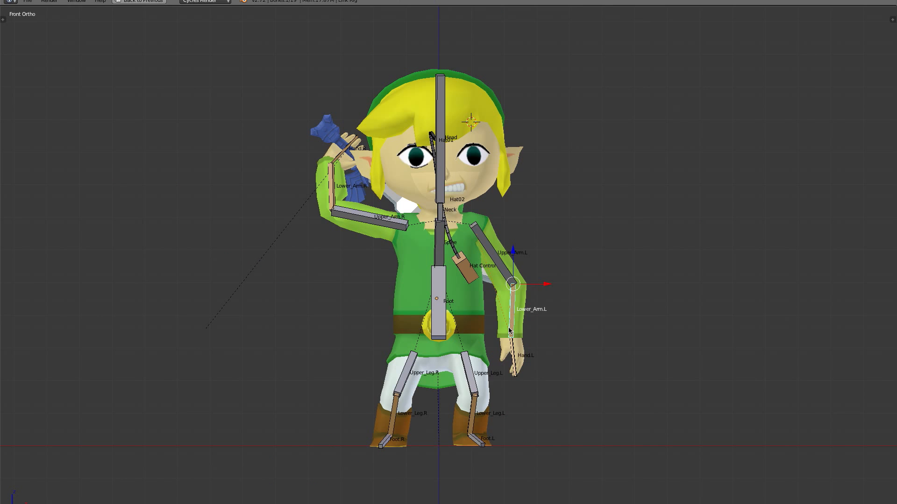
Move the Lower_Arm.L bone to raise and bend the left arm, and undo the move
key(g)
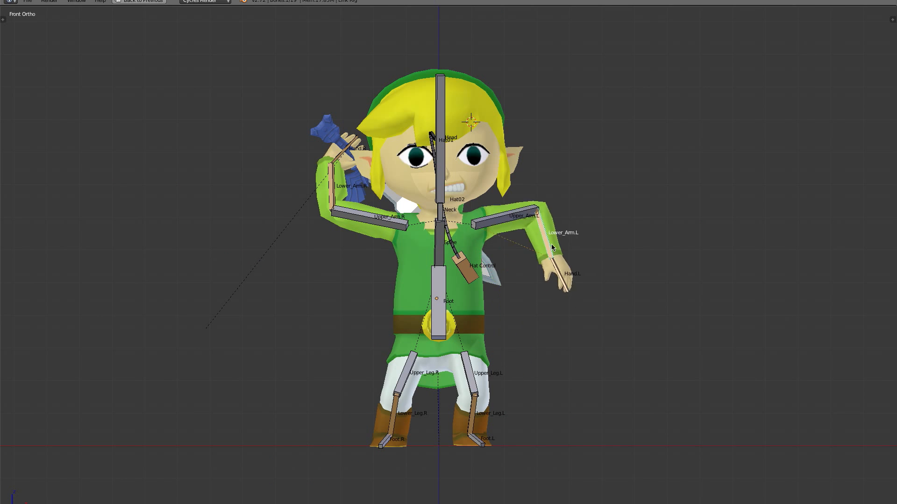
click(509, 254)
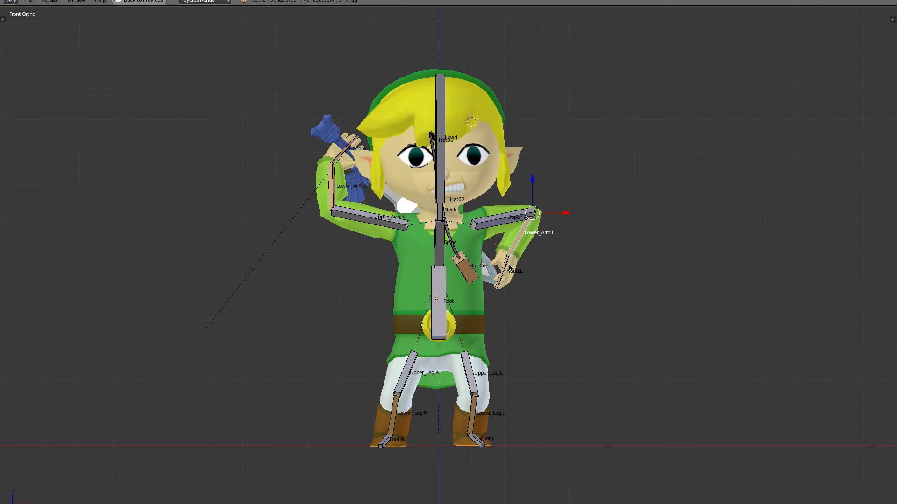
key(ctrl+z)
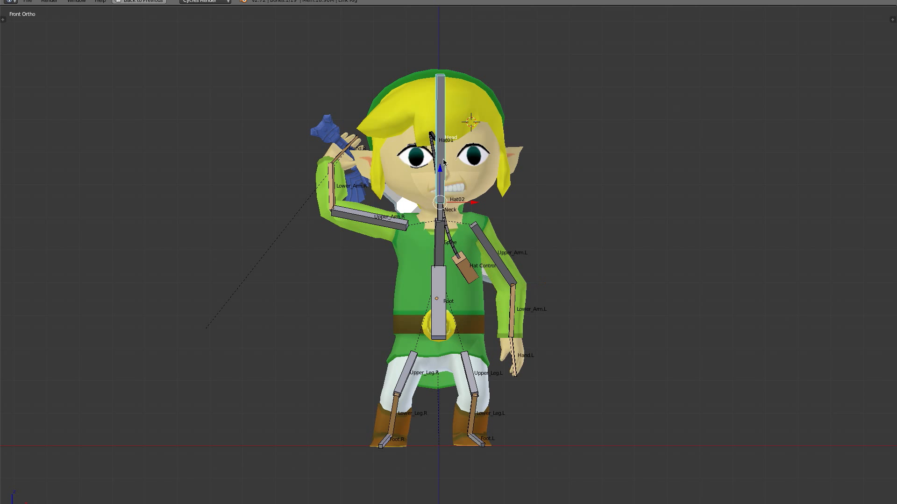
click(430, 183)
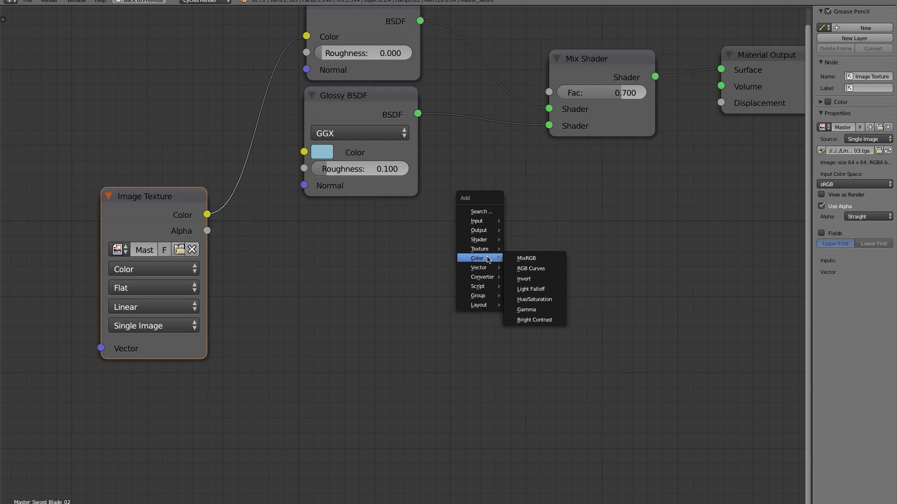
Add a MixRGB node to the Master_Sword_Blade_02 material and rearrange its nodes
click(527, 258)
drag(659, 179, 721, 102)
middle_drag(784, 85, 715, 112)
drag(715, 112, 735, 159)
drag(137, 241, 485, 293)
double_click(558, 260)
text(.)
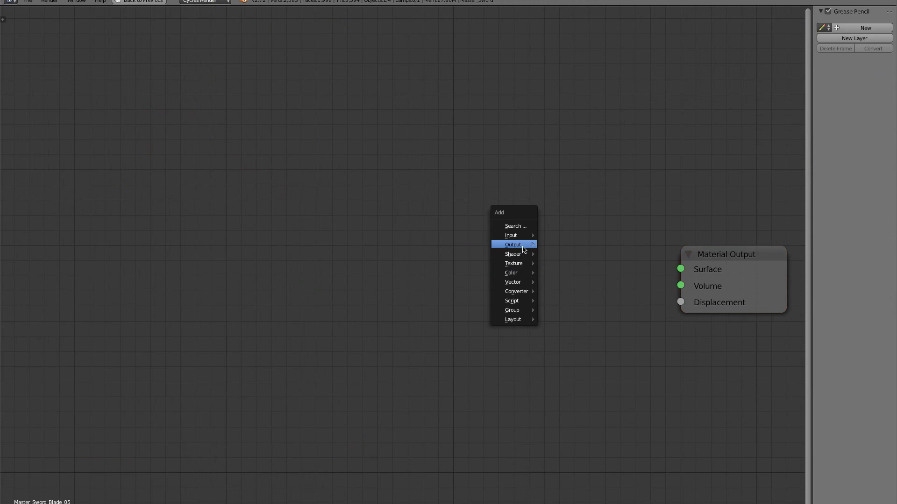
Add a Glass BSDF node to the Master_Sword_Blade_05 material and check the result on the sword
mouse_move(577, 265)
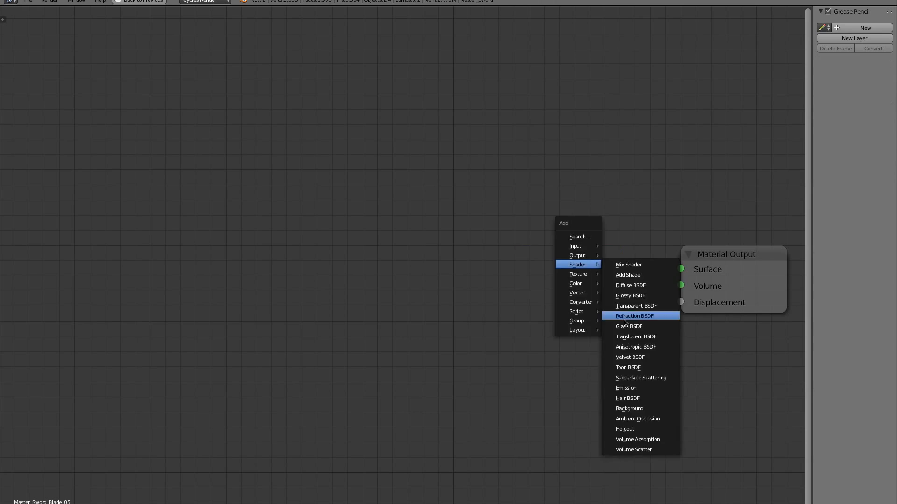
click(628, 327)
key(ctrl+Up)
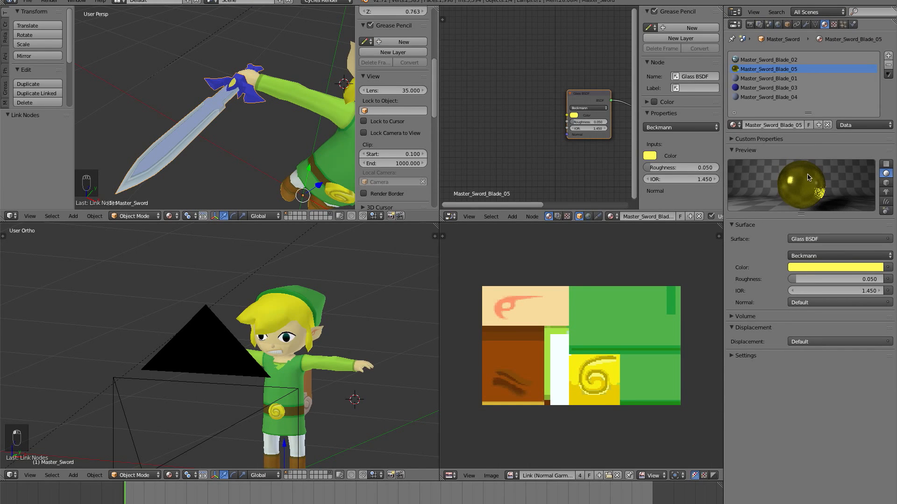
key(ctrl+Up)
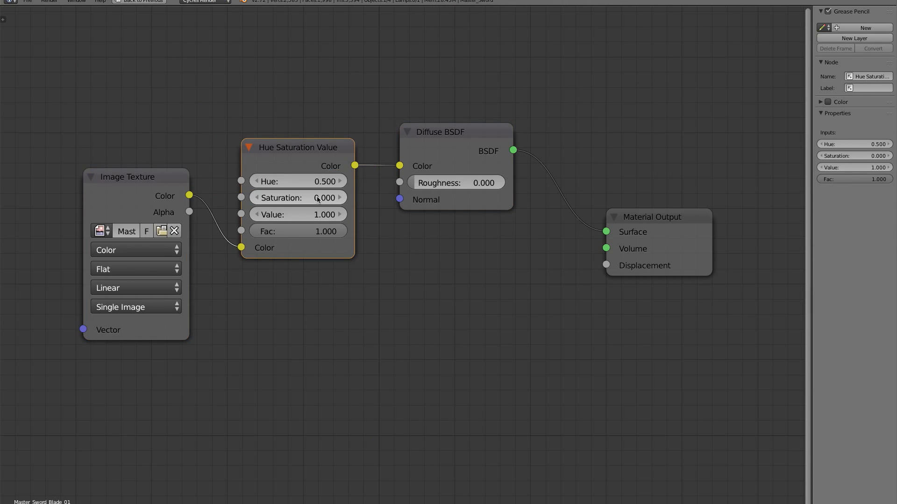
Insert a Mix Shader node between the Diffuse BSDF and the Material Output of Master_Sword_Blade_01
key(ctrl+Up)
key(ctrl+Up)
drag(652, 218, 792, 219)
key(shift+a)
click(625, 220)
click(604, 181)
Add a Glossy BSDF node, link it to the Mix Shader's second shader input, and tidy the Master_Sword_Blade_01 node layout
key(shift+a)
mouse_move(447, 272)
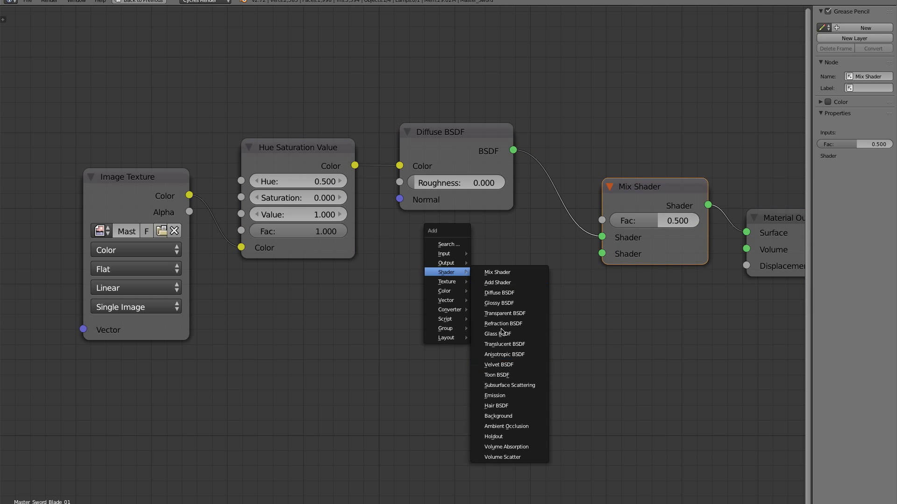
click(499, 303)
click(403, 216)
drag(516, 242, 601, 253)
click(610, 187)
click(610, 187)
drag(639, 187, 610, 155)
drag(135, 177, 148, 288)
key(ctrl+Up)
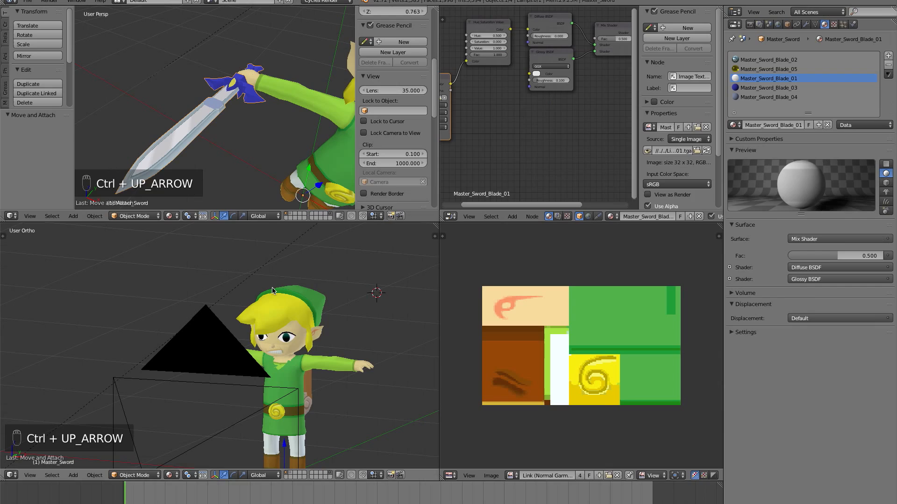
Select the Master_Sword_Blade_03 material and add another node to its Diffuse BSDF node tree
click(768, 87)
key(ctrl+Up)
key(shift+a)
mouse_move(161, 172)
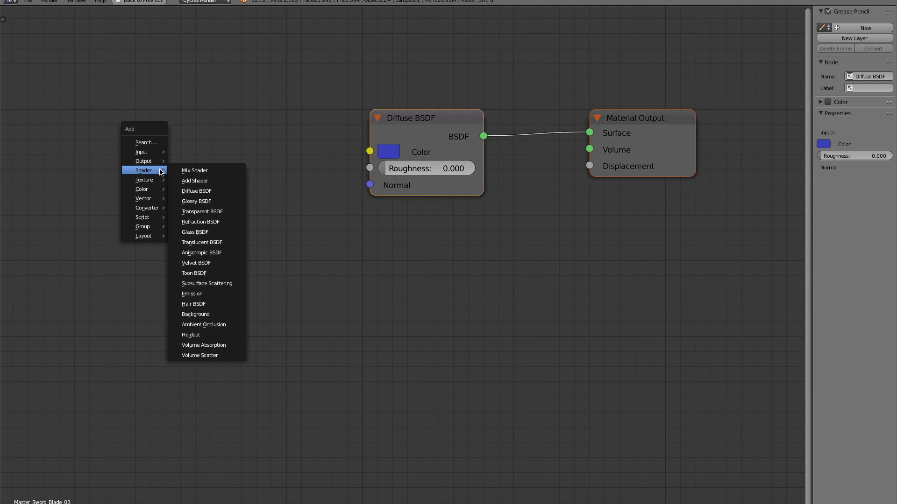
key(shift+a)
click(206, 114)
click(280, 170)
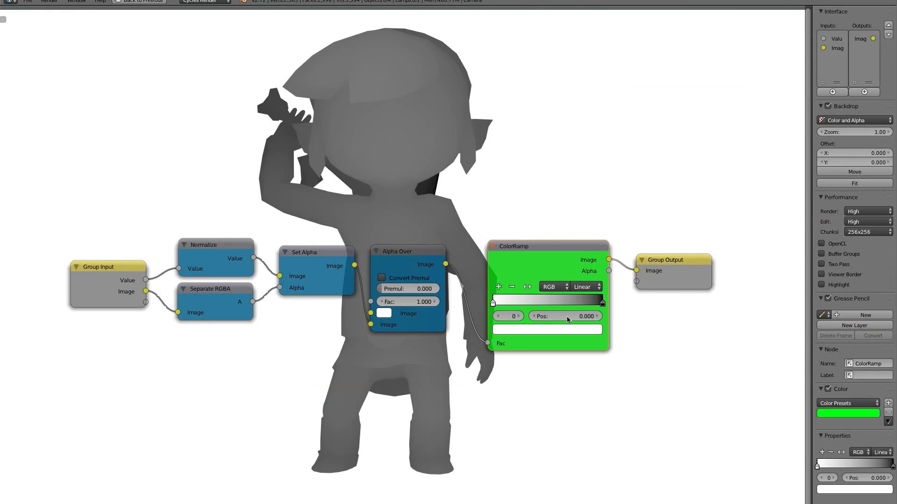
Adjust the position of the ColorRamp's first color stop inside the compositing node group
drag(567, 316, 642, 316)
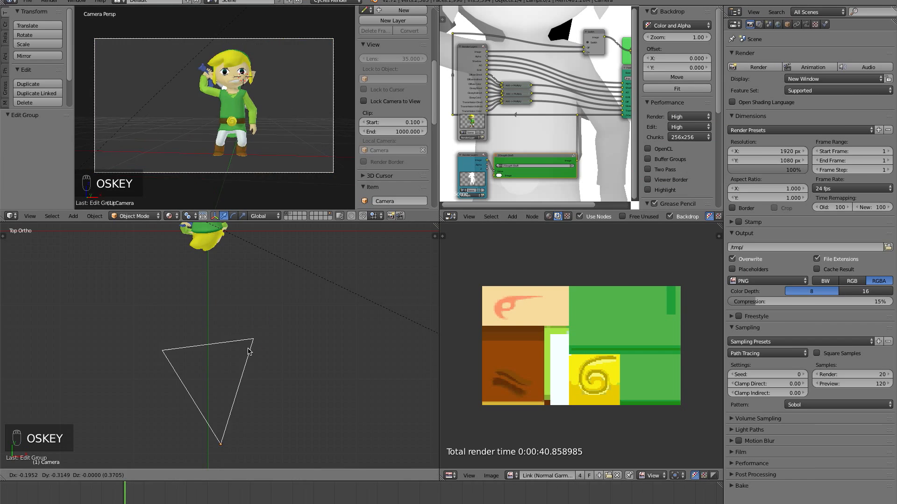
Move the camera in the top view and camera view to reframe Link in the shot
key(g)
key(g)
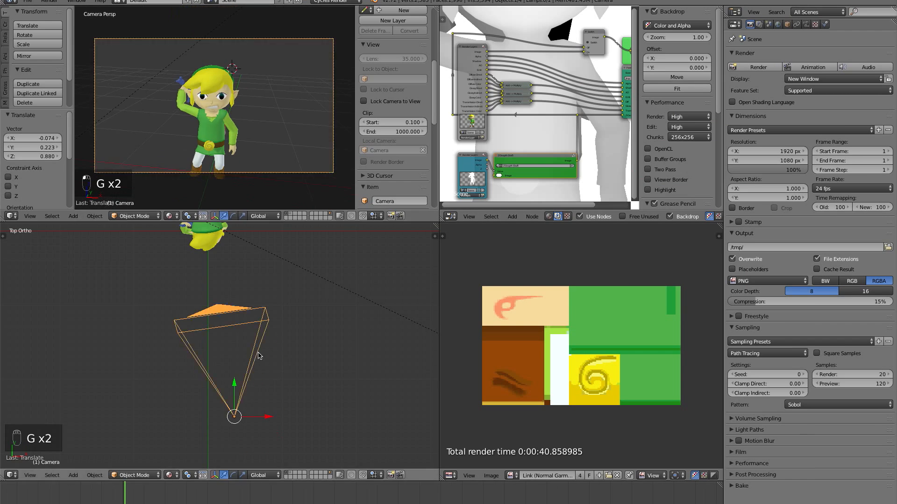